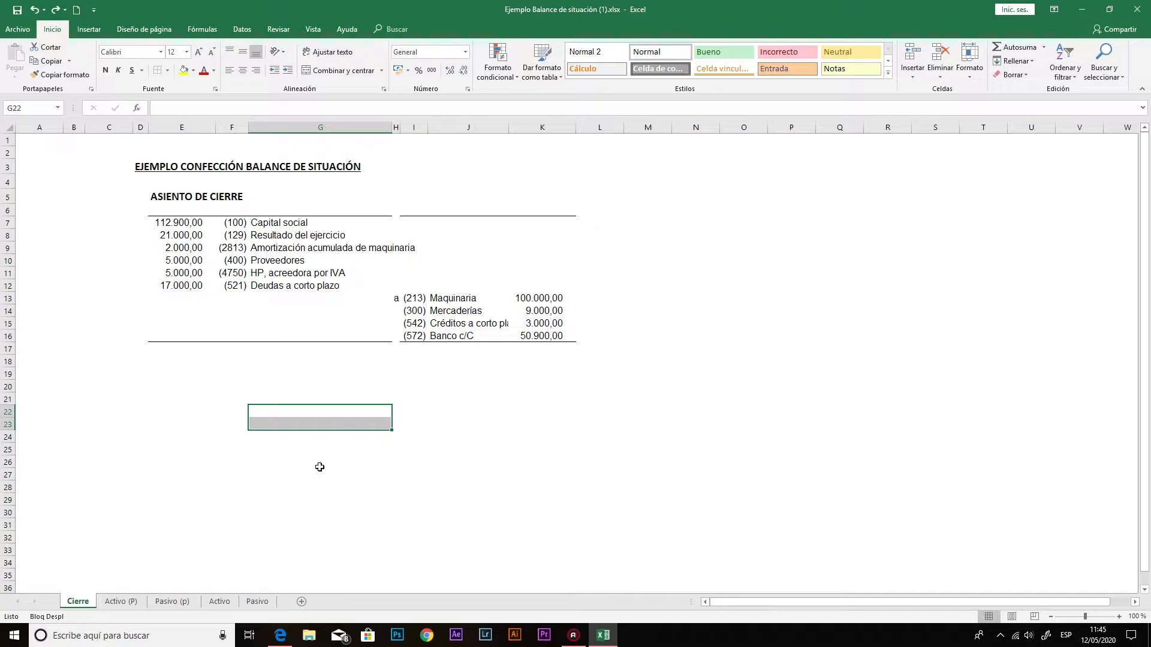
# - Review the closing entry on the Cierre sheet and the blank balance templates on the Activo (P) and Pasivo (p) sheets
pyautogui.click(118, 601)
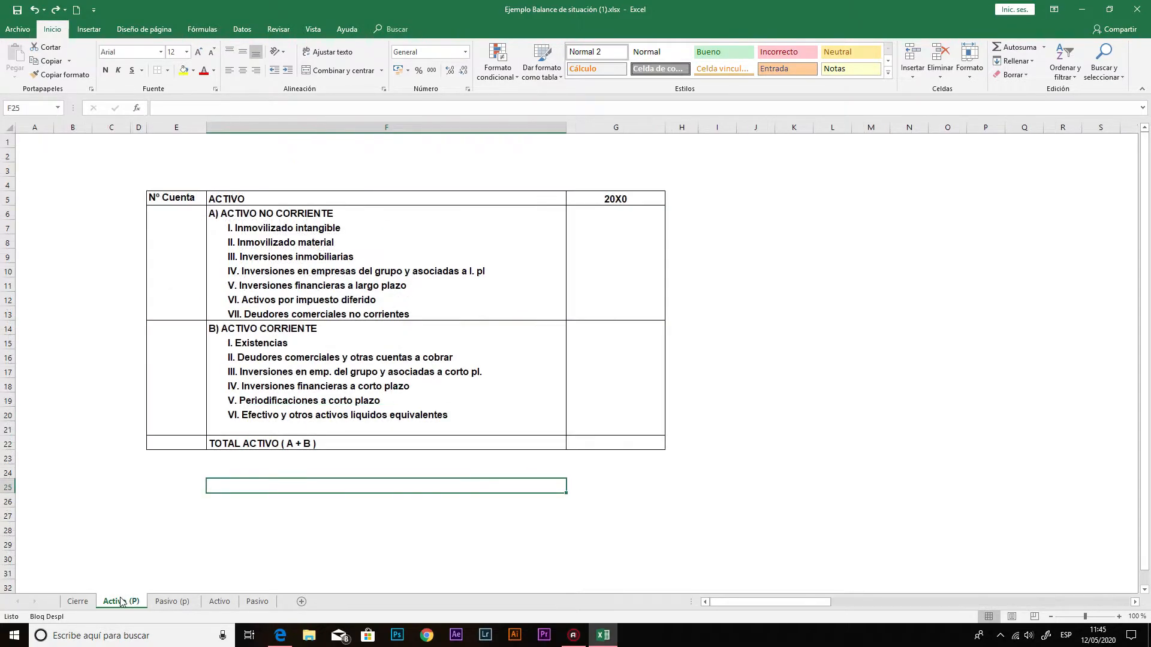
pyautogui.click(172, 602)
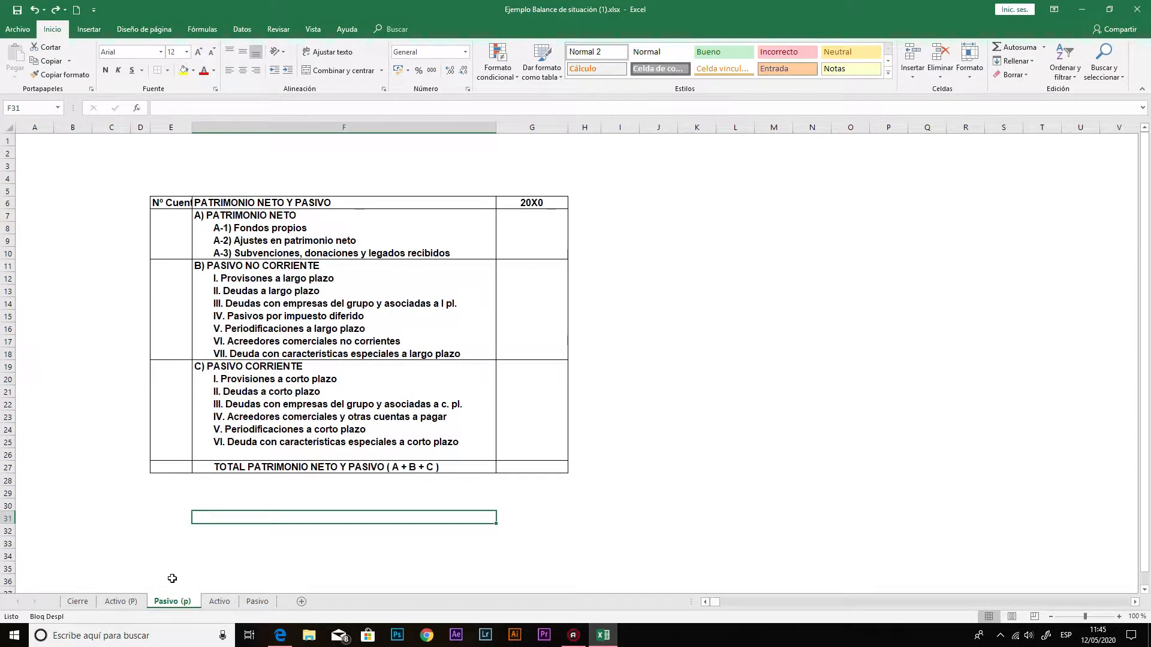
pyautogui.click(128, 601)
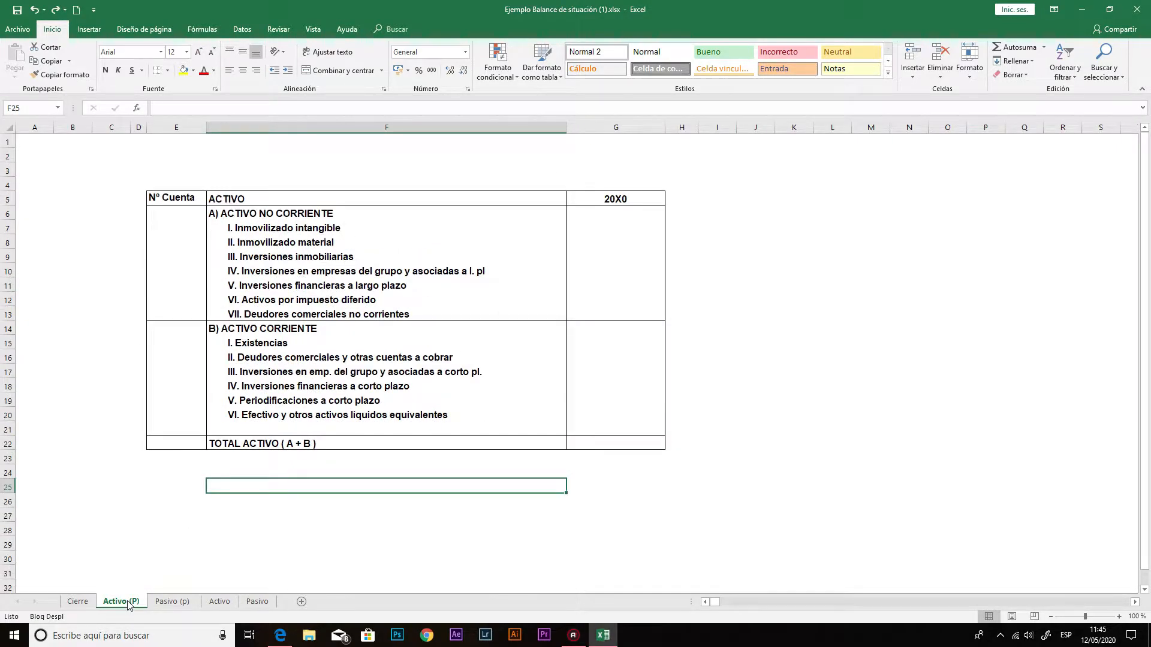
pyautogui.click(78, 601)
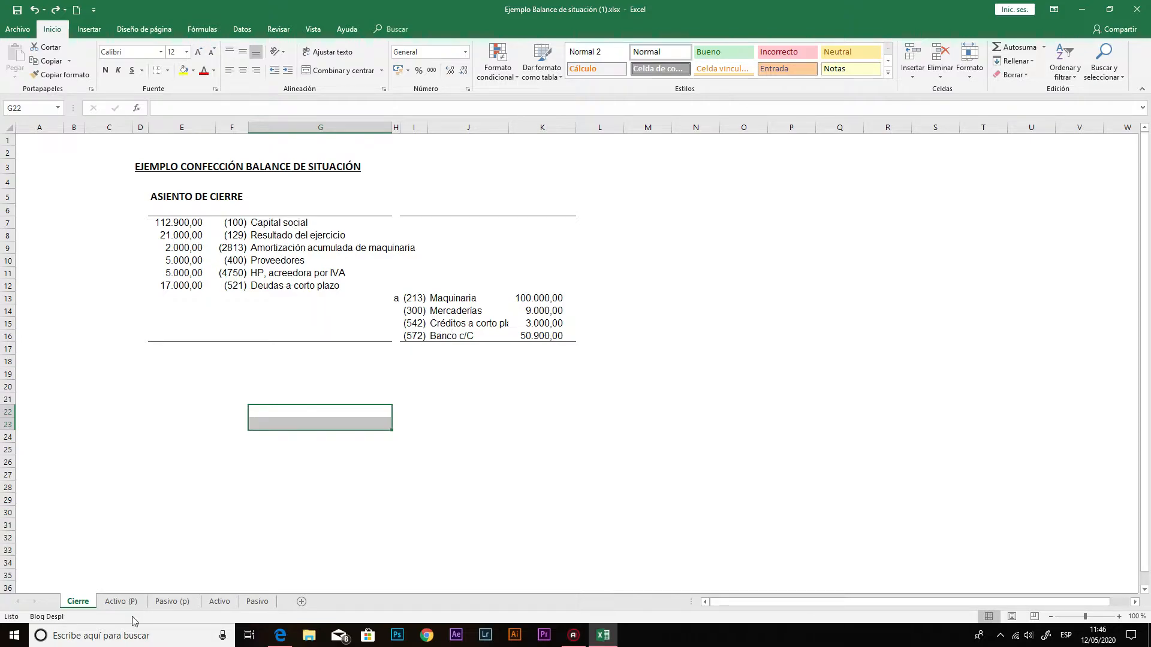
pyautogui.click(120, 602)
pyautogui.click(173, 602)
pyautogui.click(77, 602)
pyautogui.click(135, 604)
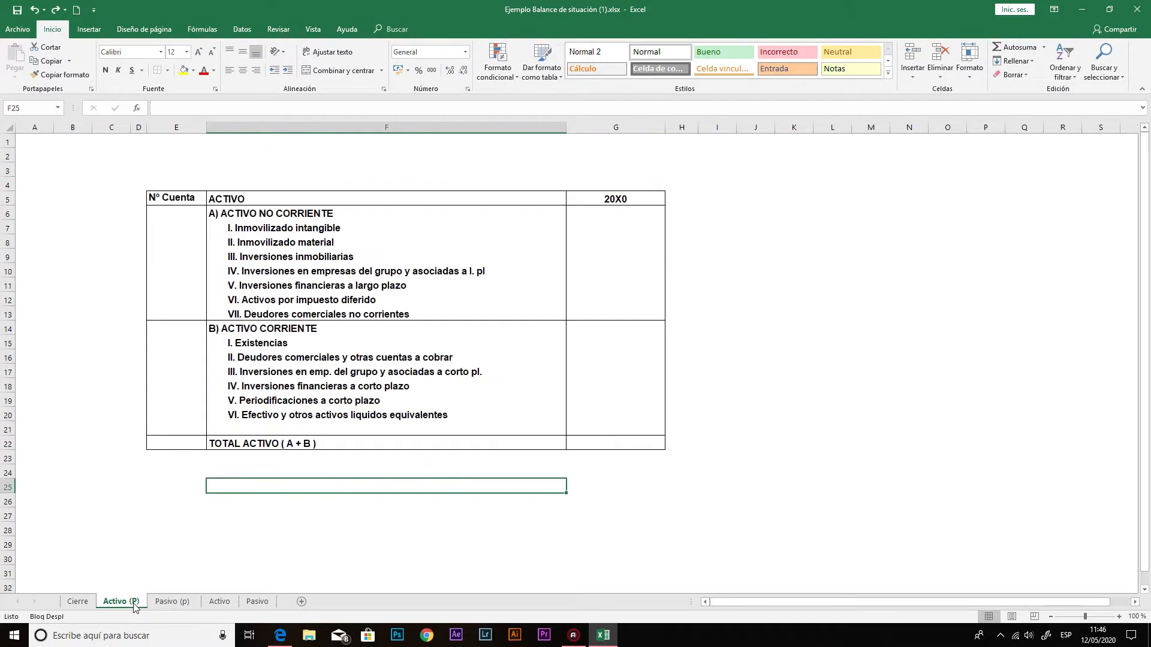
pyautogui.click(176, 606)
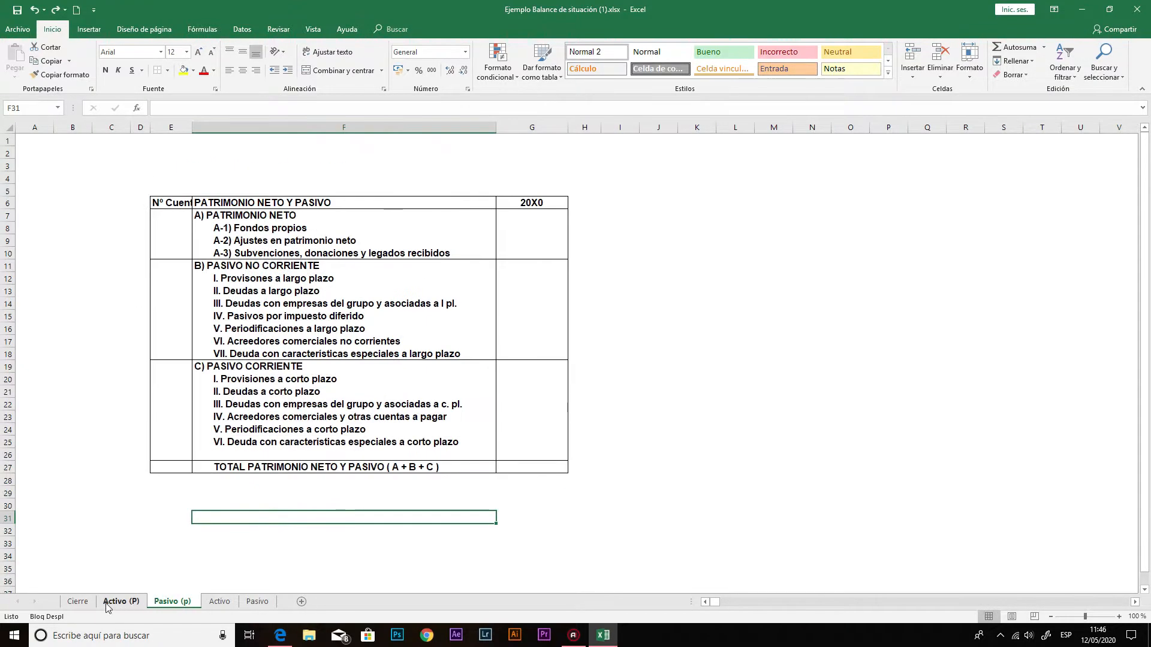
# - Copy the credit-side accounts and amounts in I13:K16 of the Cierre sheet to the range starting at N6
pyautogui.click(78, 602)
pyautogui.moveTo(415, 298); pyautogui.dragTo(546, 335)
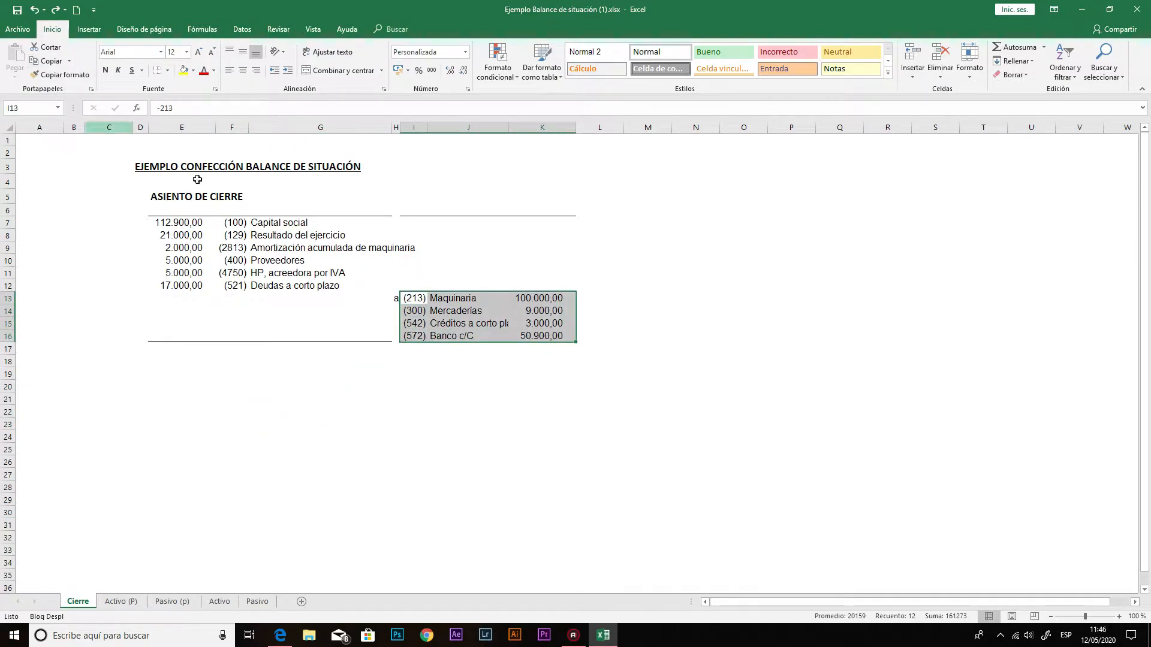
pyautogui.click(51, 61)
pyautogui.click(684, 210)
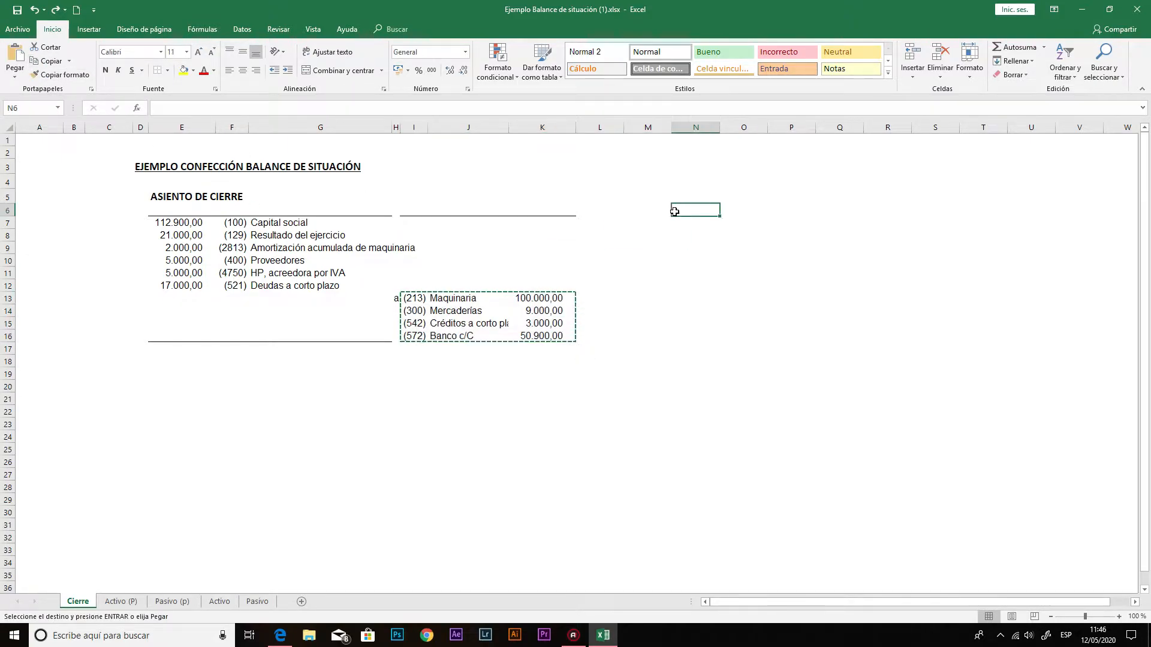
pyautogui.click(15, 55)
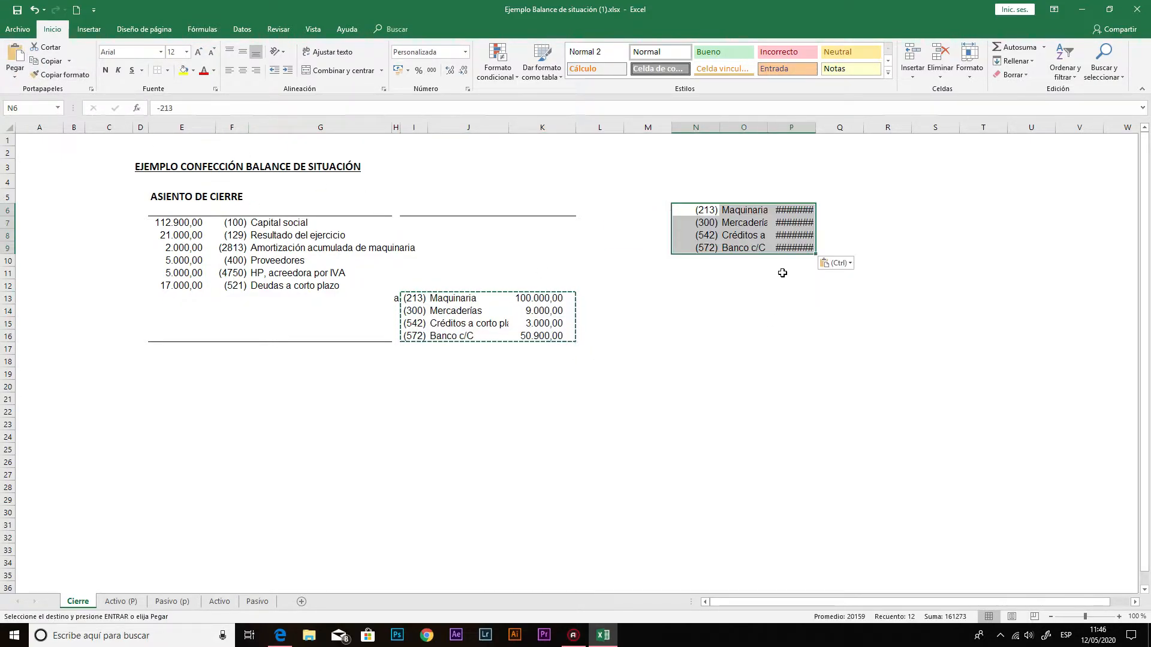
# - Fit the widths of columns N to P to the pasted account data
pyautogui.moveTo(698, 127); pyautogui.dragTo(775, 129)
pyautogui.doubleClick(767, 126)
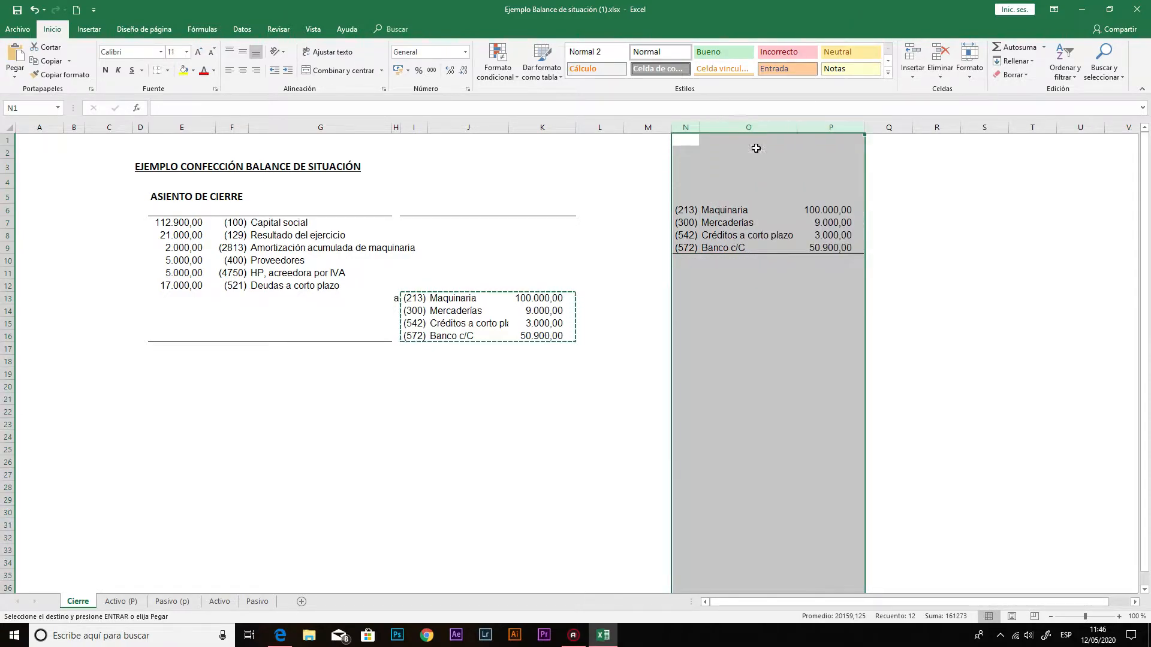
pyautogui.click(749, 286)
# - Remove the border line beneath the copied Banco c/C row in N9:P10
pyautogui.moveTo(681, 245); pyautogui.dragTo(850, 259)
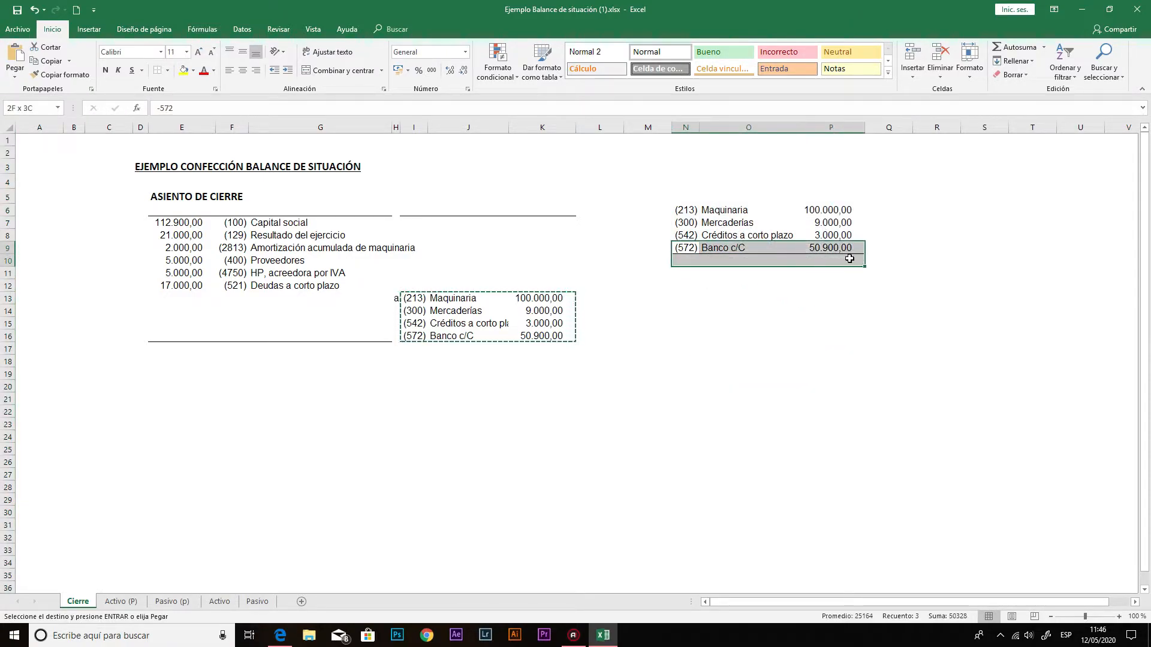
pyautogui.click(167, 70)
pyautogui.click(187, 158)
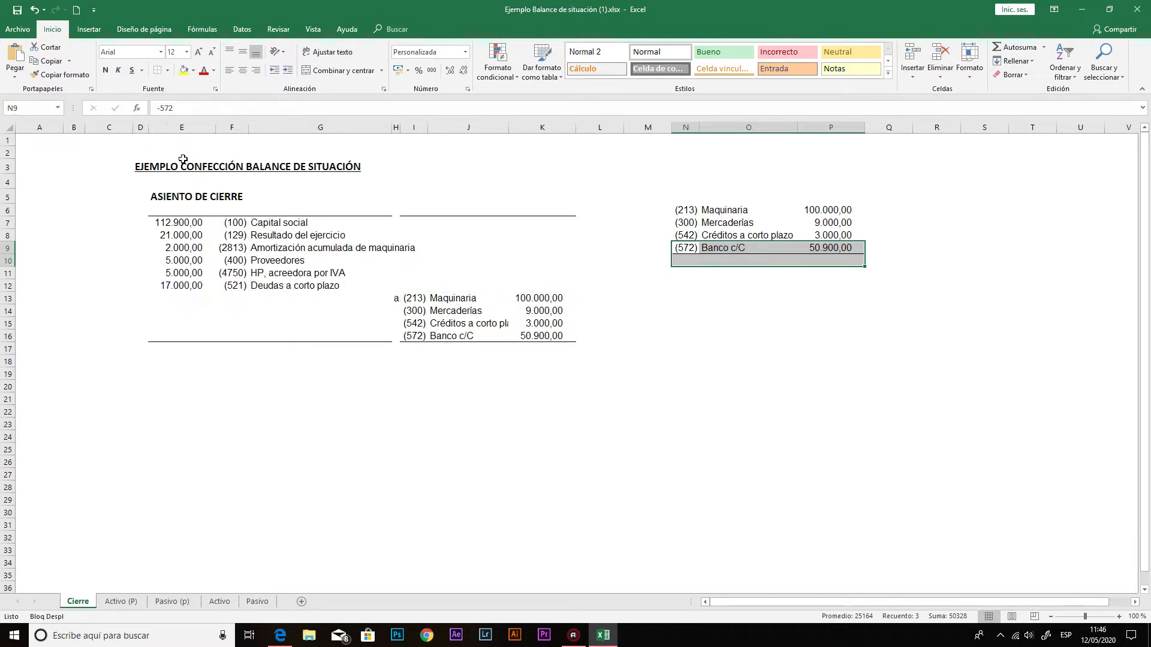
pyautogui.click(753, 356)
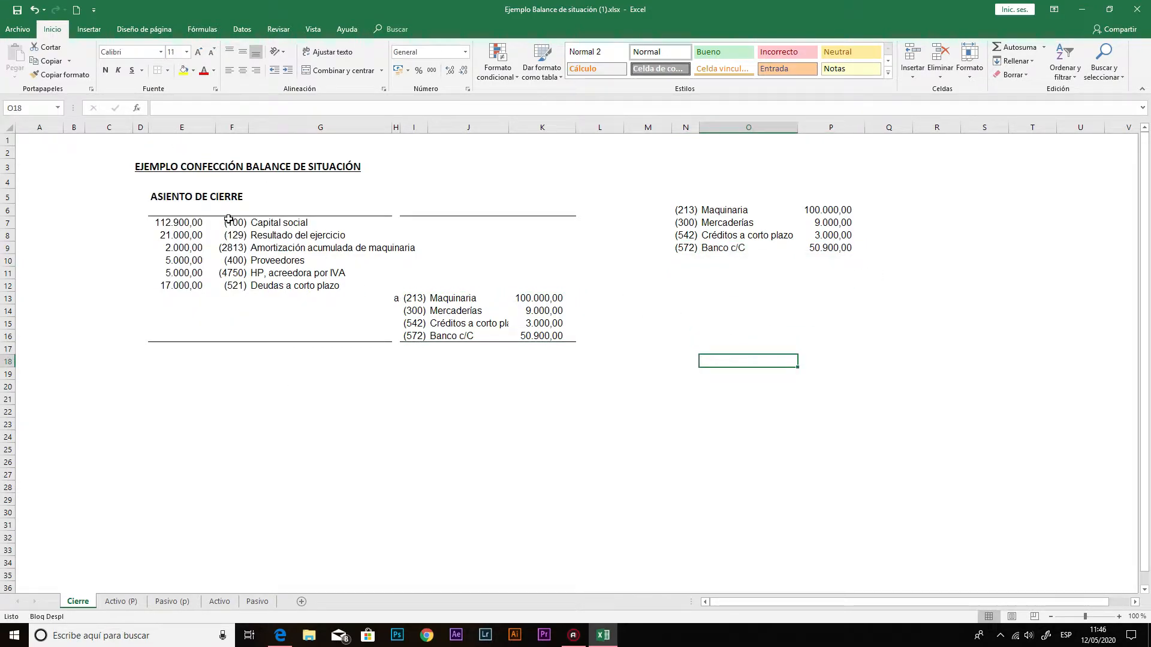
pyautogui.moveTo(229, 220); pyautogui.dragTo(254, 285)
pyautogui.click(55, 64)
pyautogui.click(684, 260)
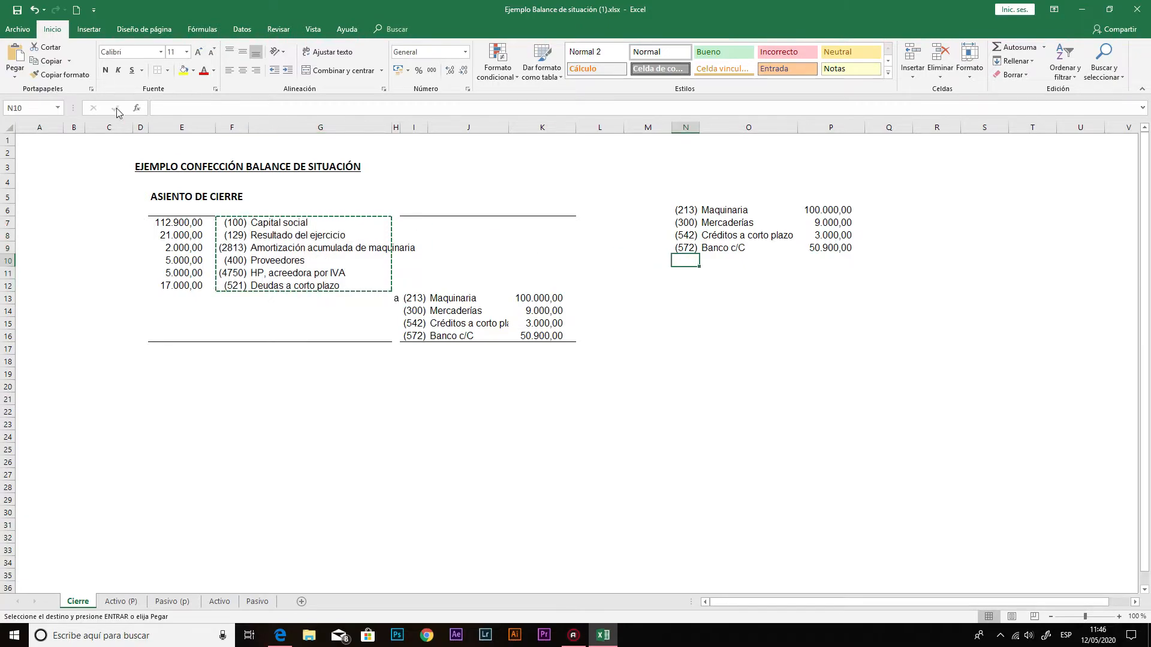
pyautogui.click(33, 63)
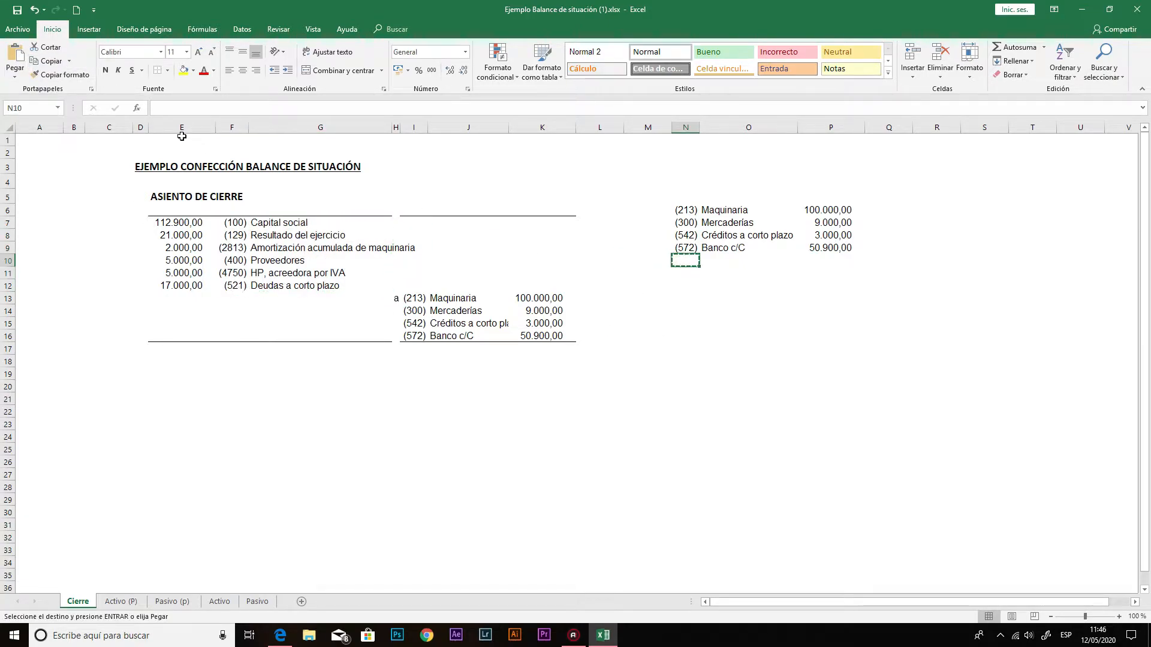
# - Copy the debit-side account numbers and names in F7:G12 to N10, directly below the Banco c/C row
pyautogui.moveTo(237, 223); pyautogui.dragTo(335, 285)
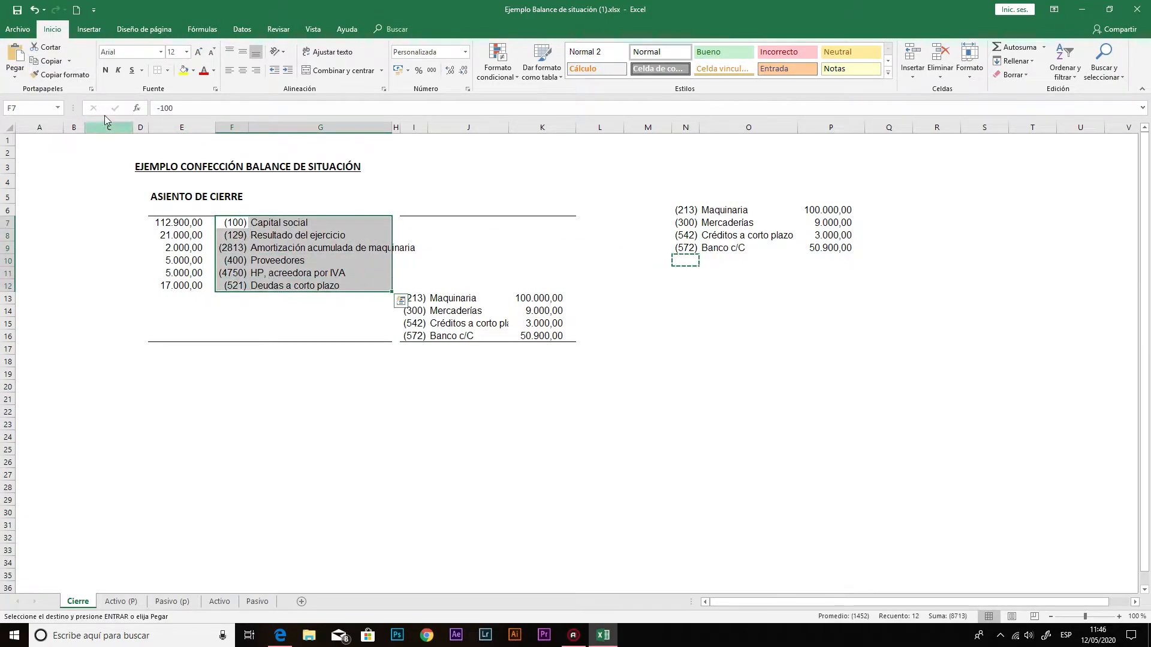
pyautogui.click(49, 63)
pyautogui.click(684, 261)
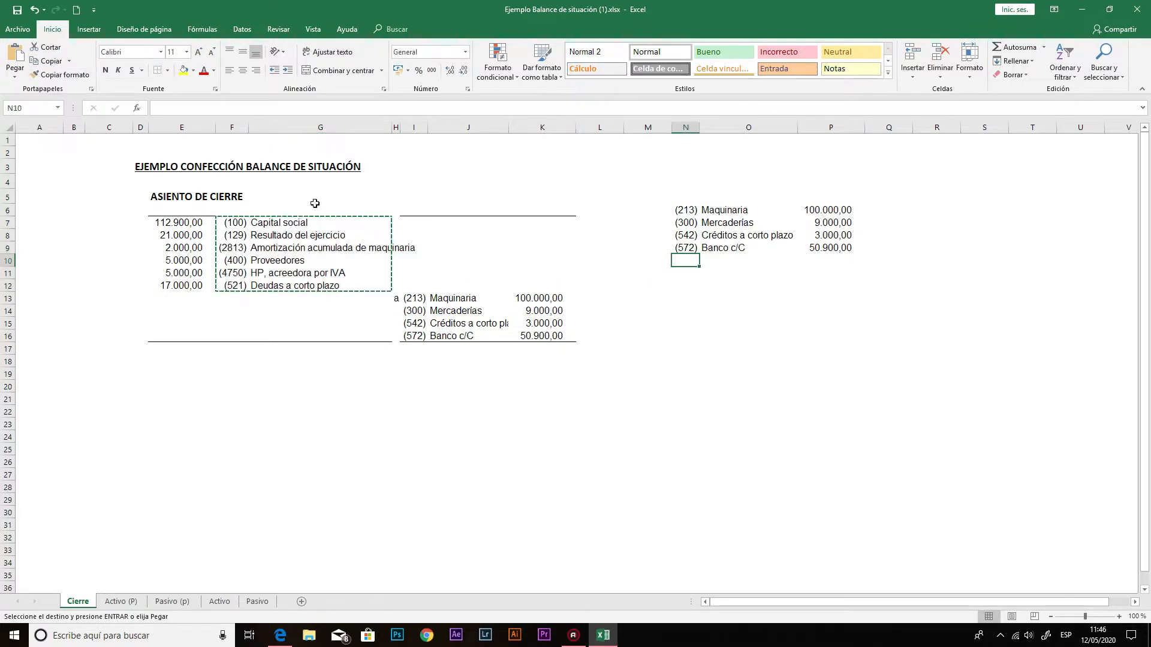
pyautogui.click(15, 59)
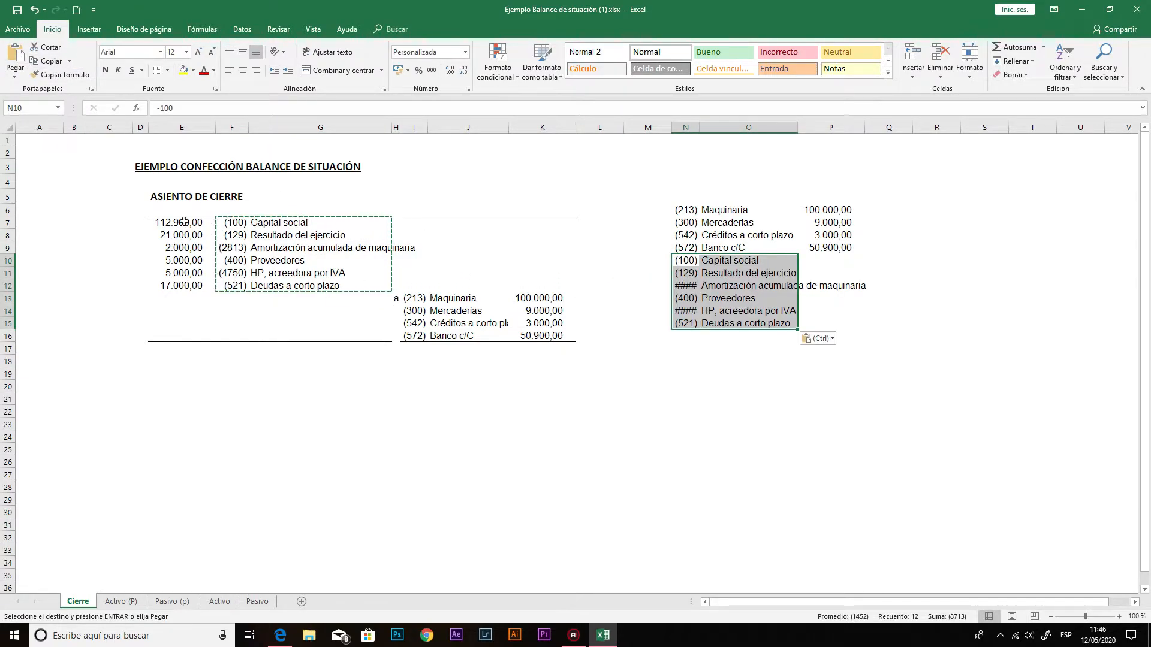
# - Copy the debit amounts in E7:E12 to P10, beside their account names
pyautogui.moveTo(179, 222); pyautogui.dragTo(177, 285)
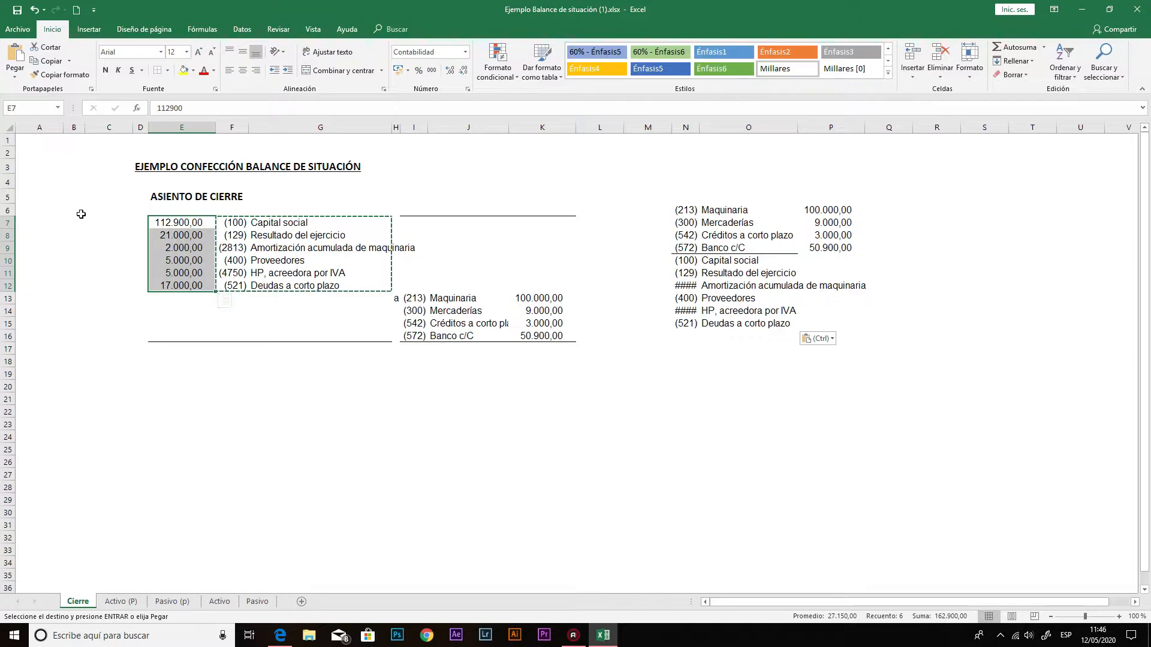
pyautogui.click(47, 62)
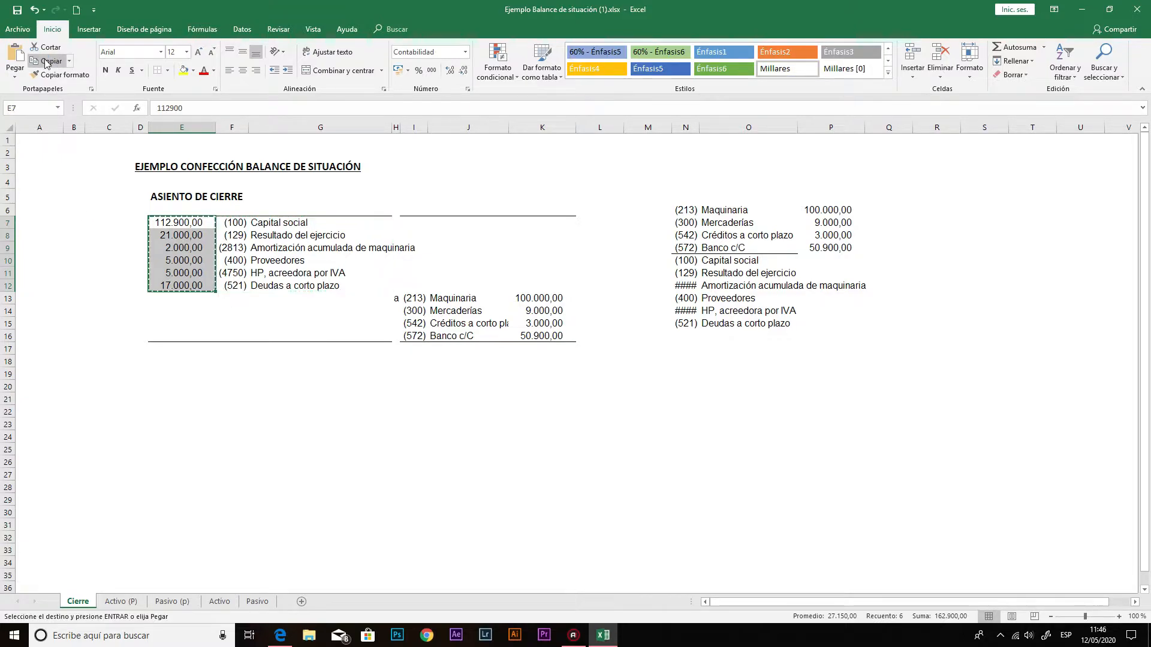
pyautogui.click(831, 261)
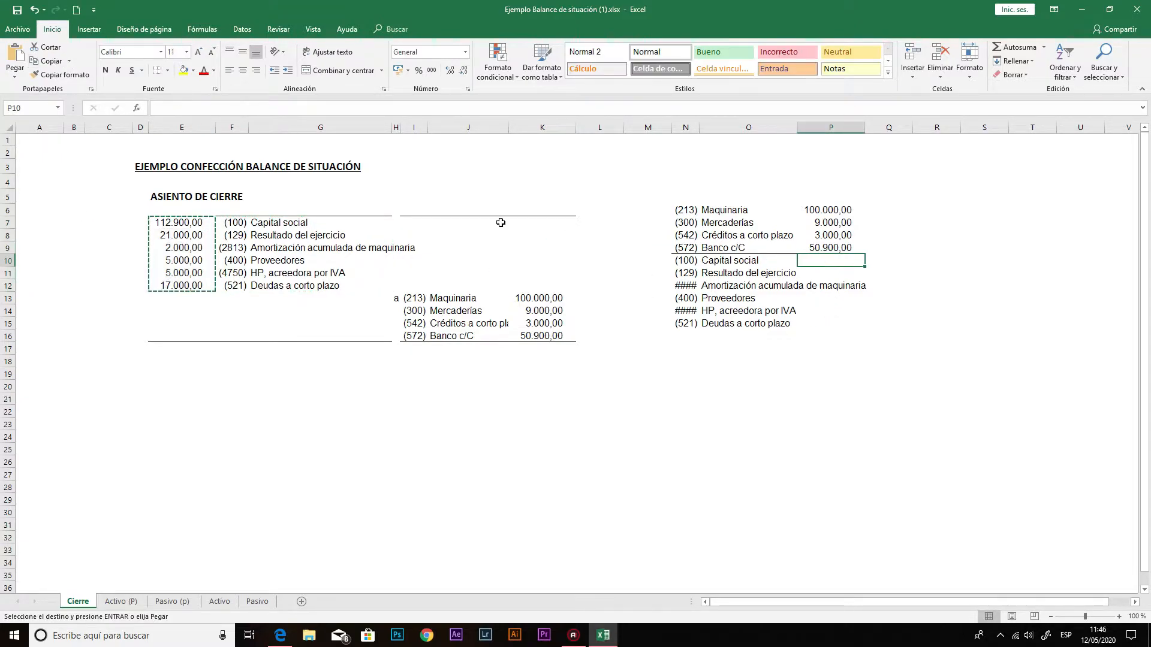
pyautogui.click(15, 59)
# - Remove all borders from the account list in N6:P15 and fit columns N to P to their contents
pyautogui.moveTo(683, 210); pyautogui.dragTo(813, 324)
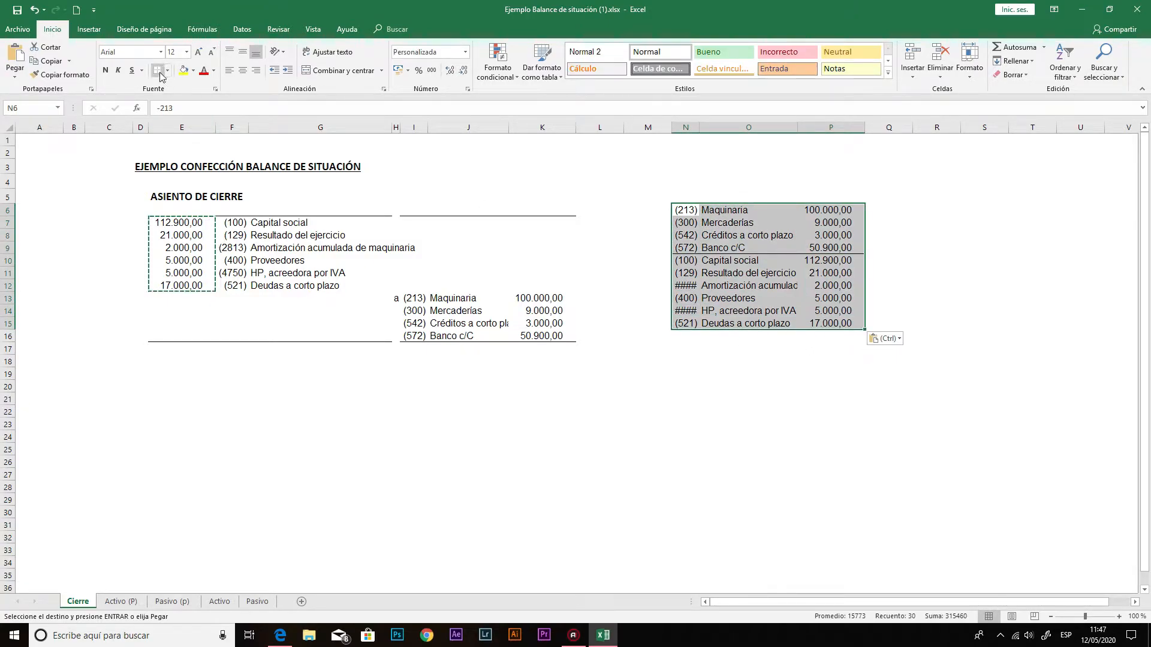
pyautogui.press('Escape')
pyautogui.moveTo(685, 127); pyautogui.dragTo(825, 128)
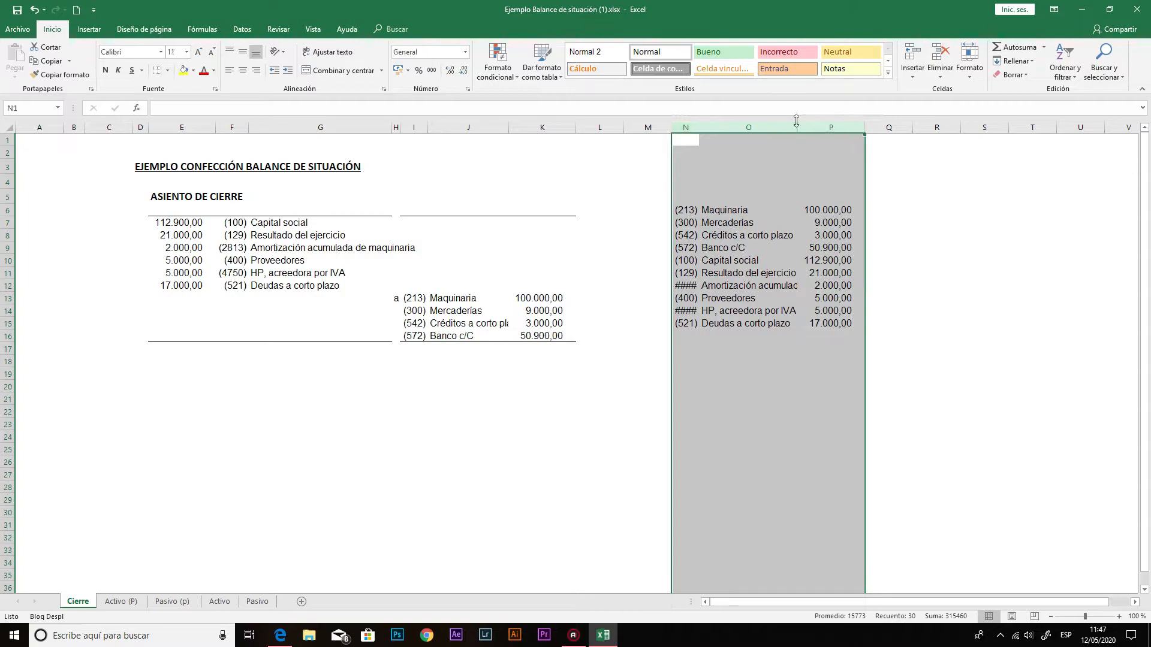
pyautogui.doubleClick(800, 127)
pyautogui.click(789, 257)
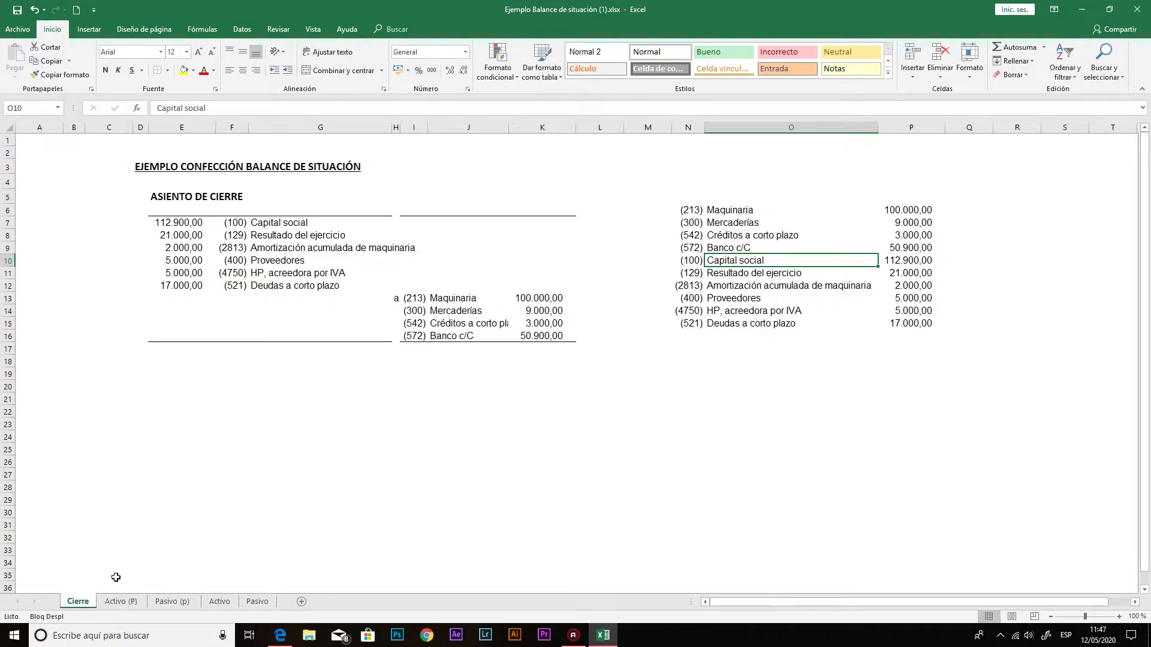
# - Copy the account list N6:P15 to cell E27 of the Activo (P) sheet, below the asset template
pyautogui.moveTo(691, 207); pyautogui.dragTo(904, 327)
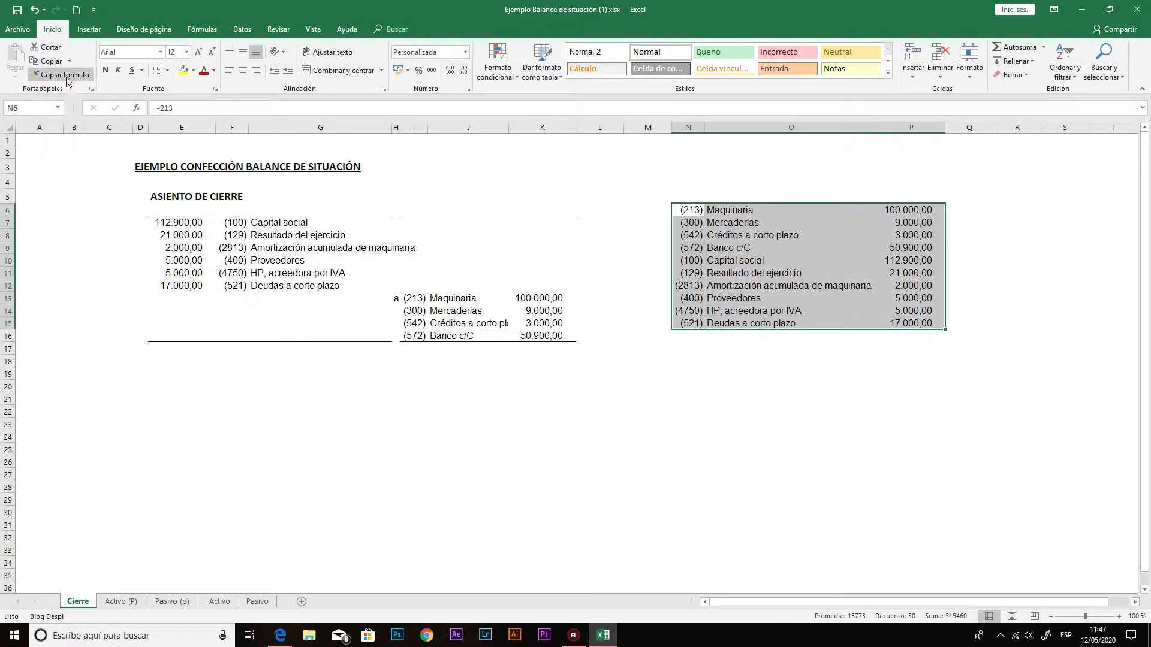
pyautogui.click(51, 60)
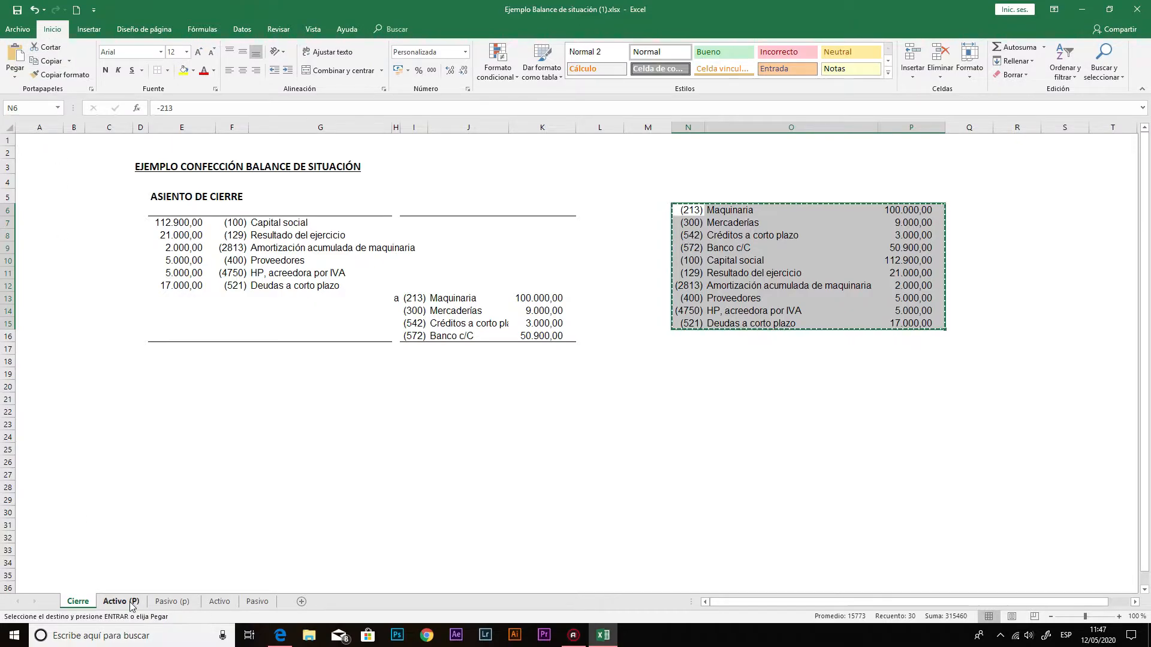
pyautogui.click(120, 601)
pyautogui.click(177, 513)
pyautogui.press('Return')
pyautogui.scroll(-3, 293, 473)
pyautogui.scroll(2, 299, 479)
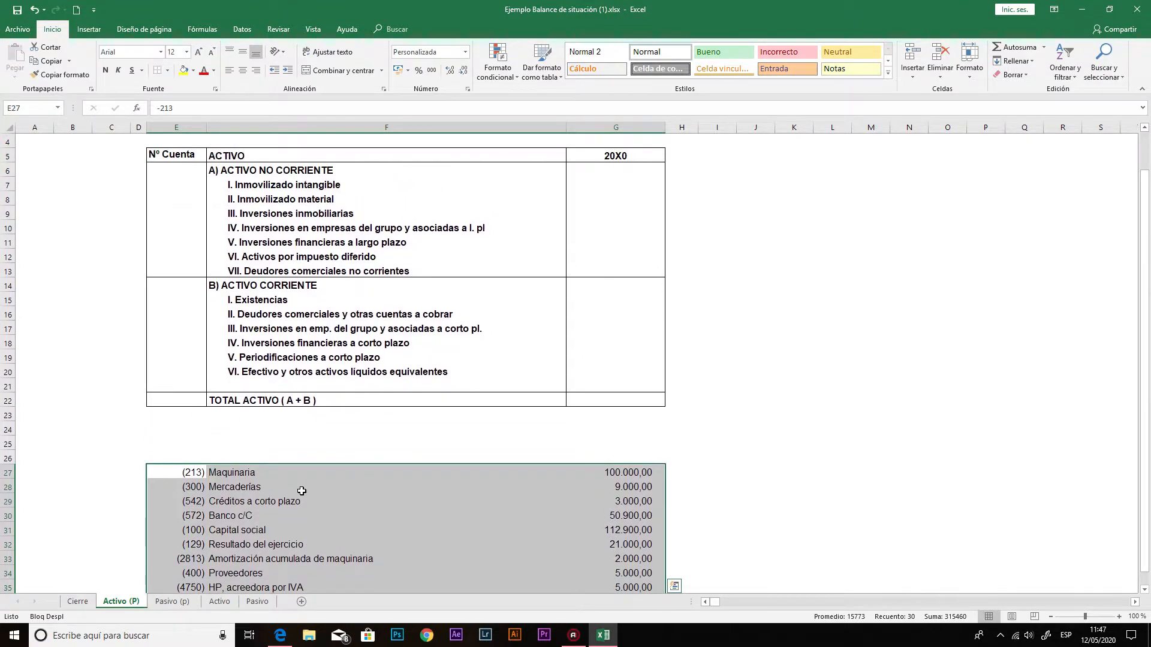
pyautogui.click(304, 488)
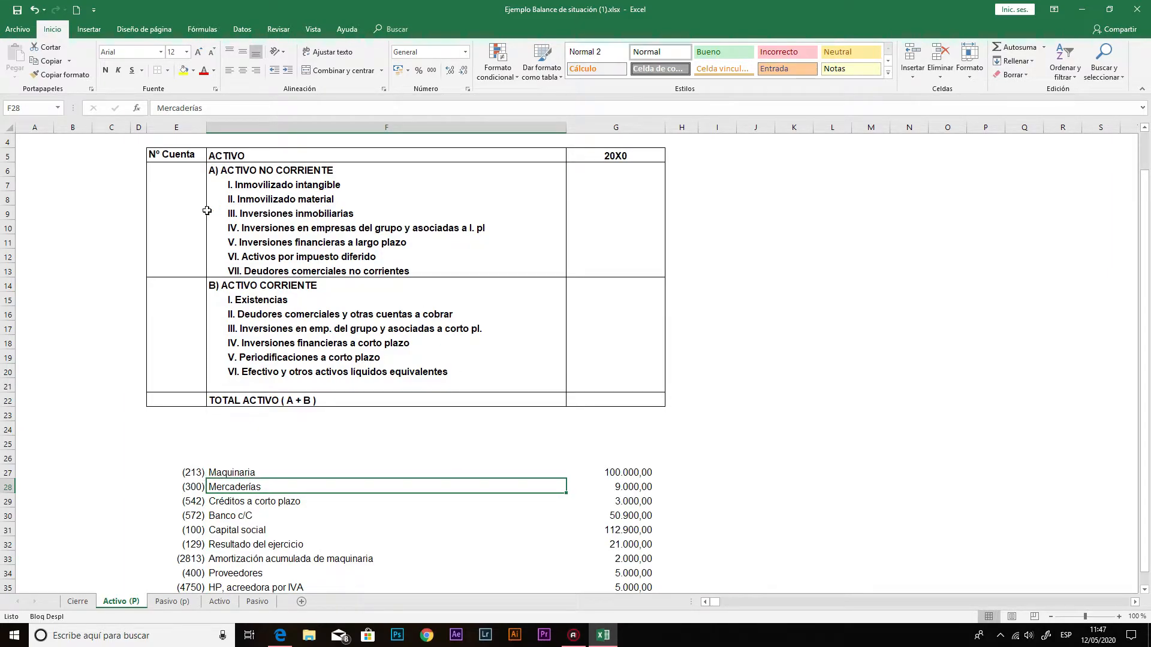
# - Insert a blank row above III. Inversiones inmobiliarias in the asset template
pyautogui.click(7, 213)
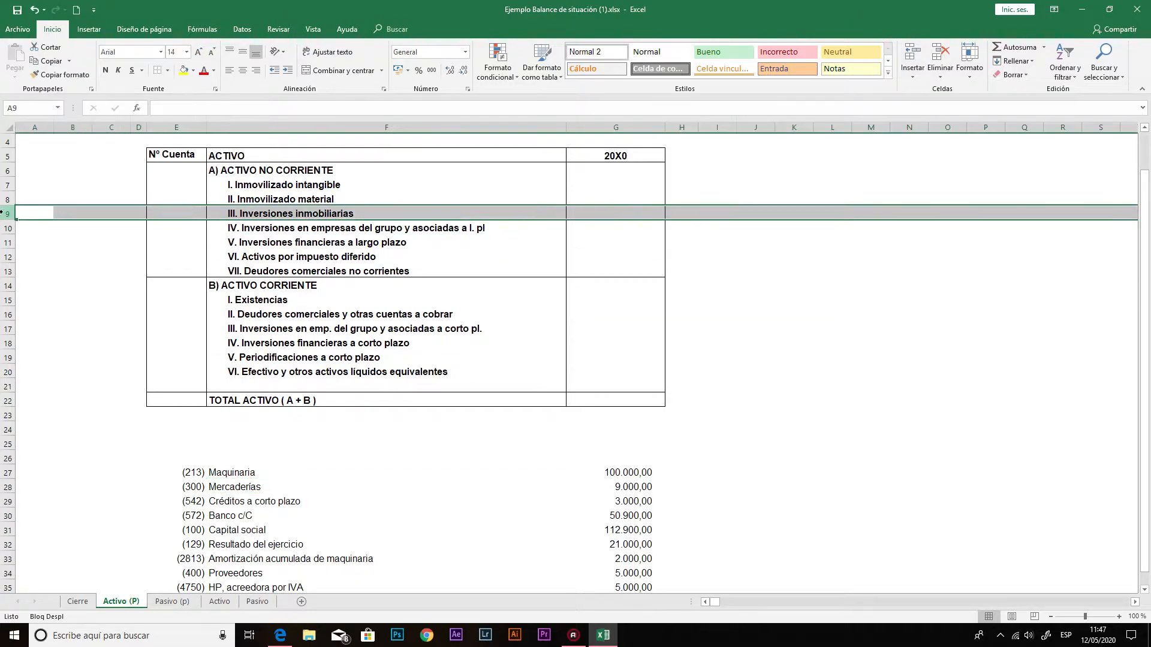
pyautogui.click(912, 57)
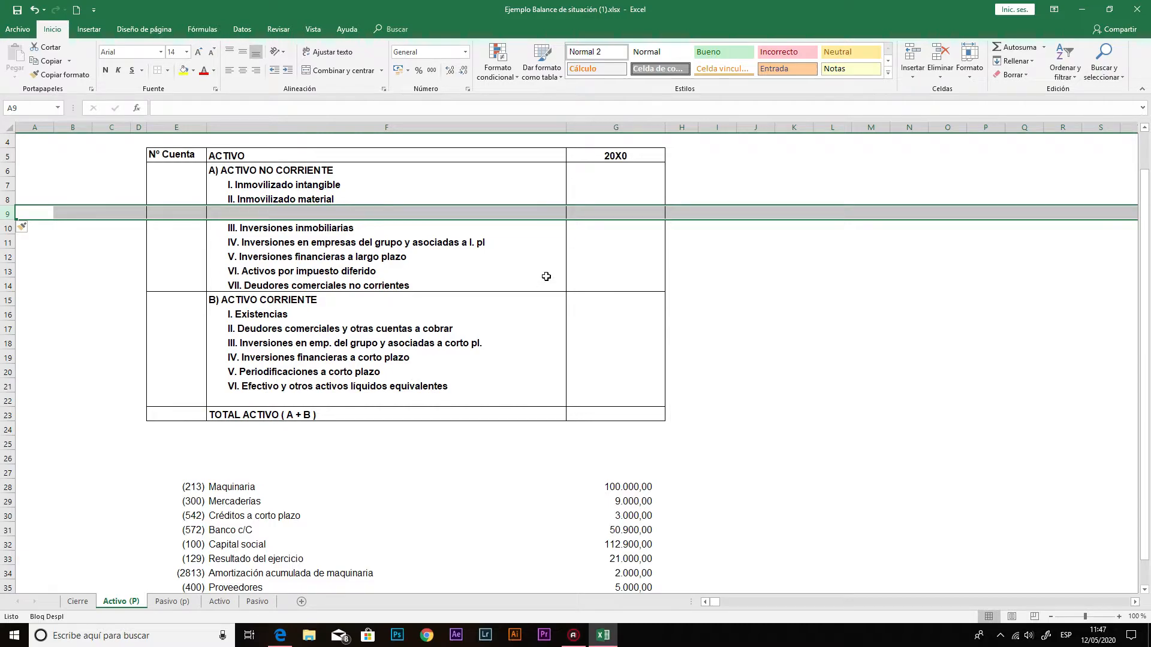
pyautogui.click(398, 262)
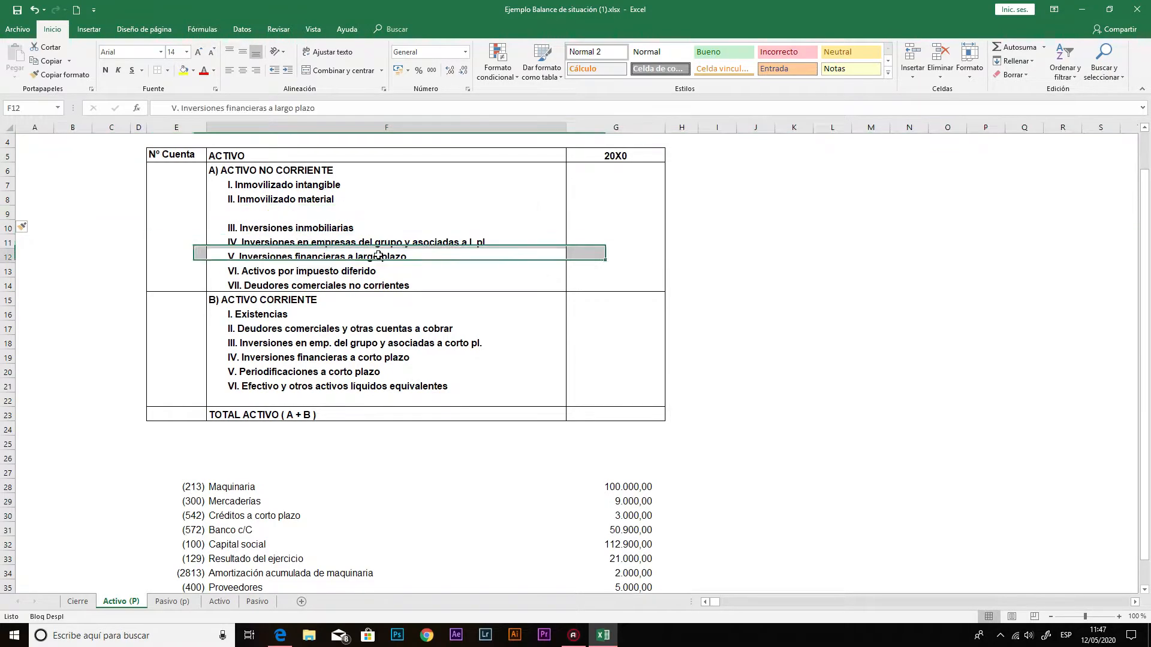
# - Enter Maquinaria in cell F9, under II. Inmovilizado material
pyautogui.click(231, 211)
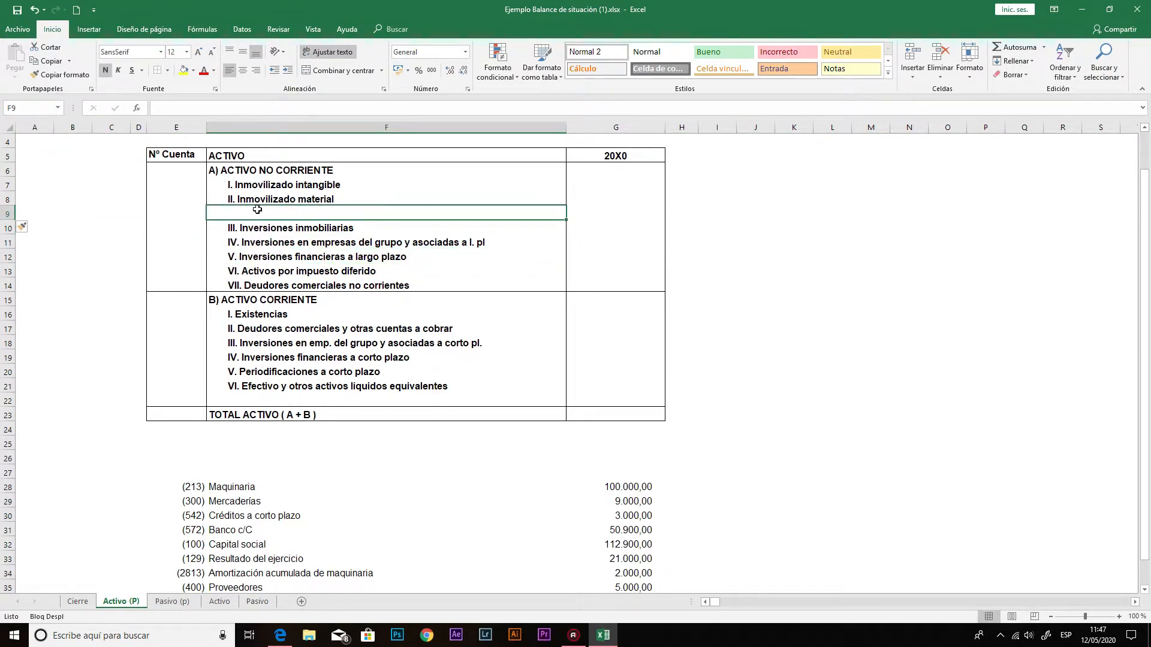
pyautogui.write('Maquina')
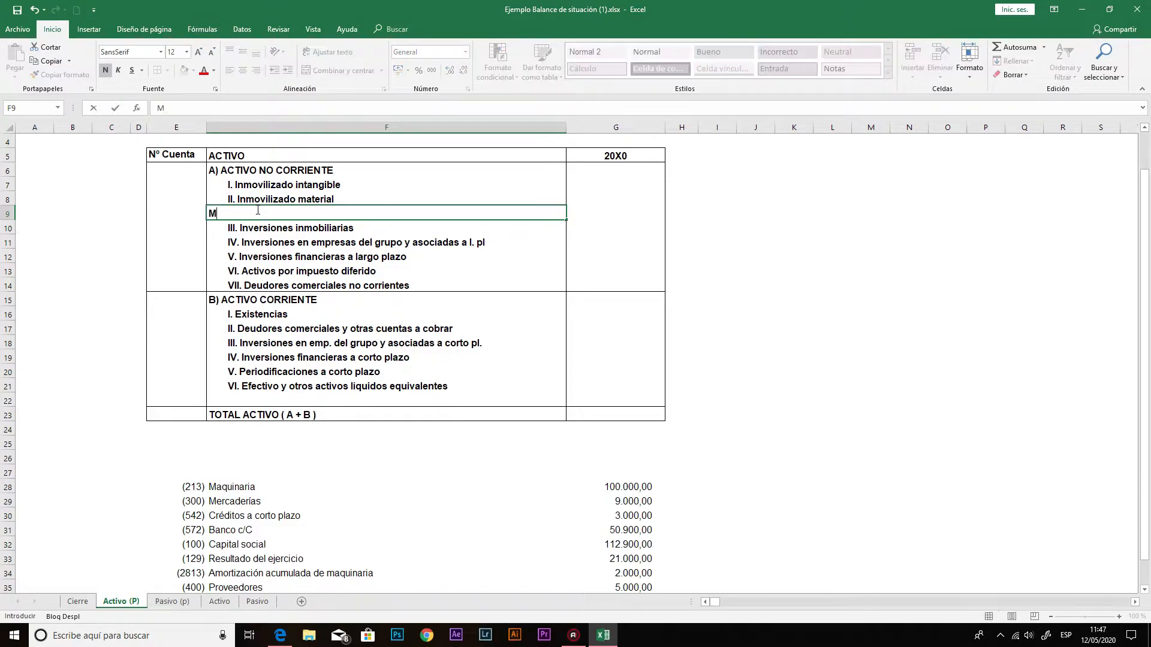
pyautogui.press('Return')
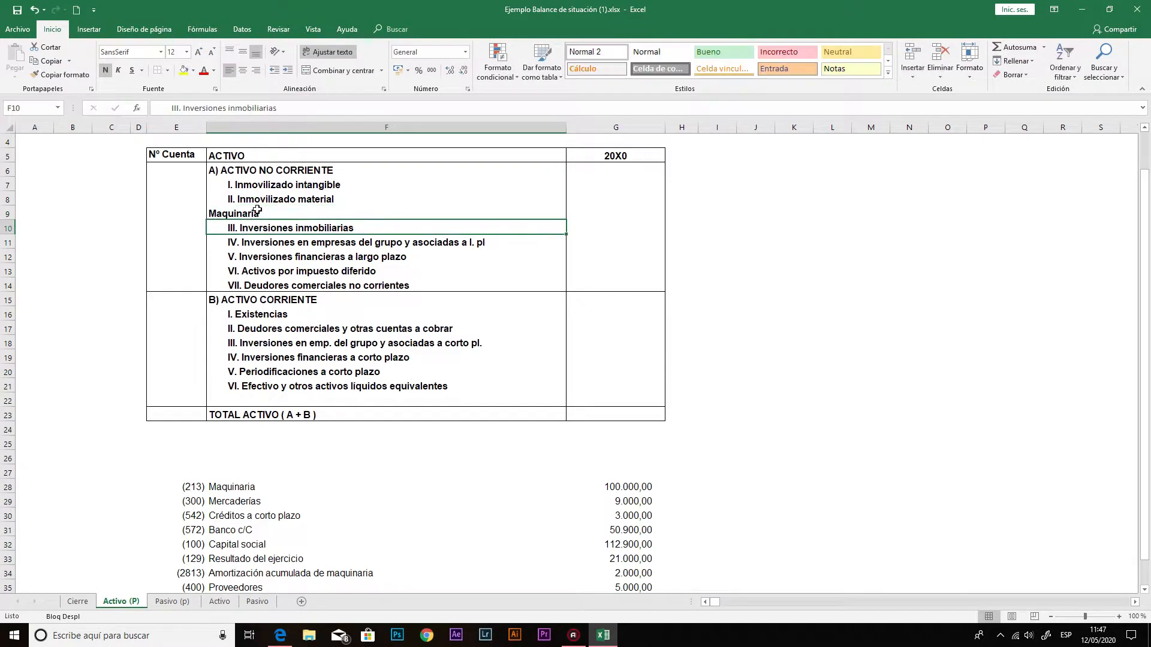
pyautogui.scroll(1, 258, 211)
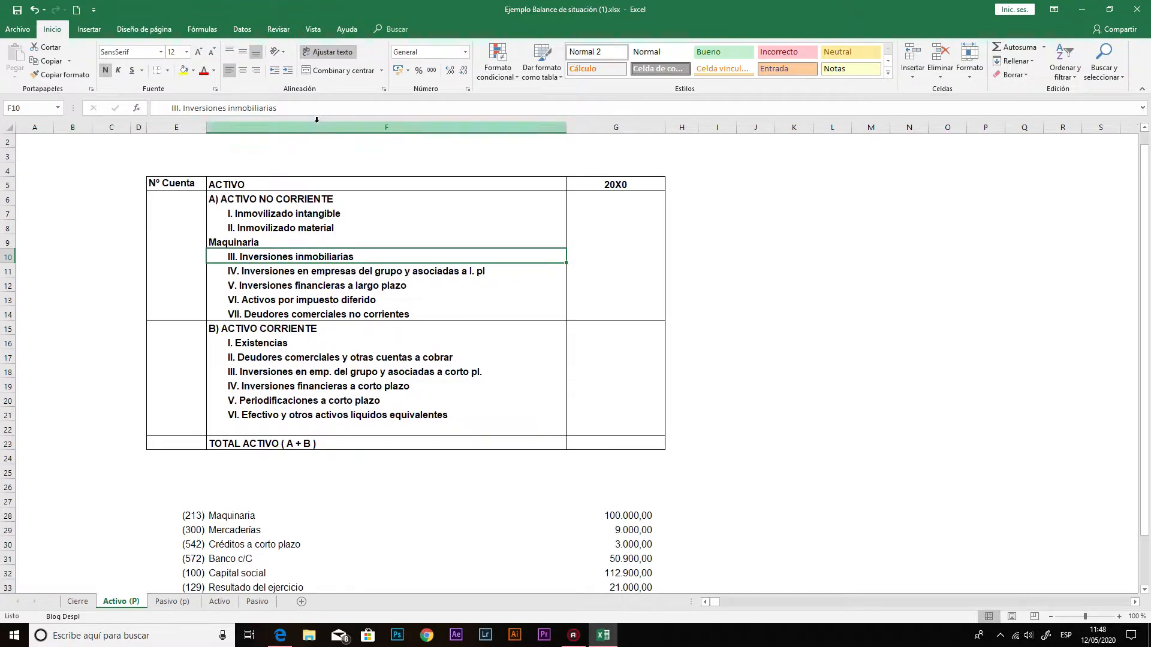
# - Fill in the Maquinaria row with ledger code 213 in E9 and the amount 100,00 in G9
pyautogui.click(174, 242)
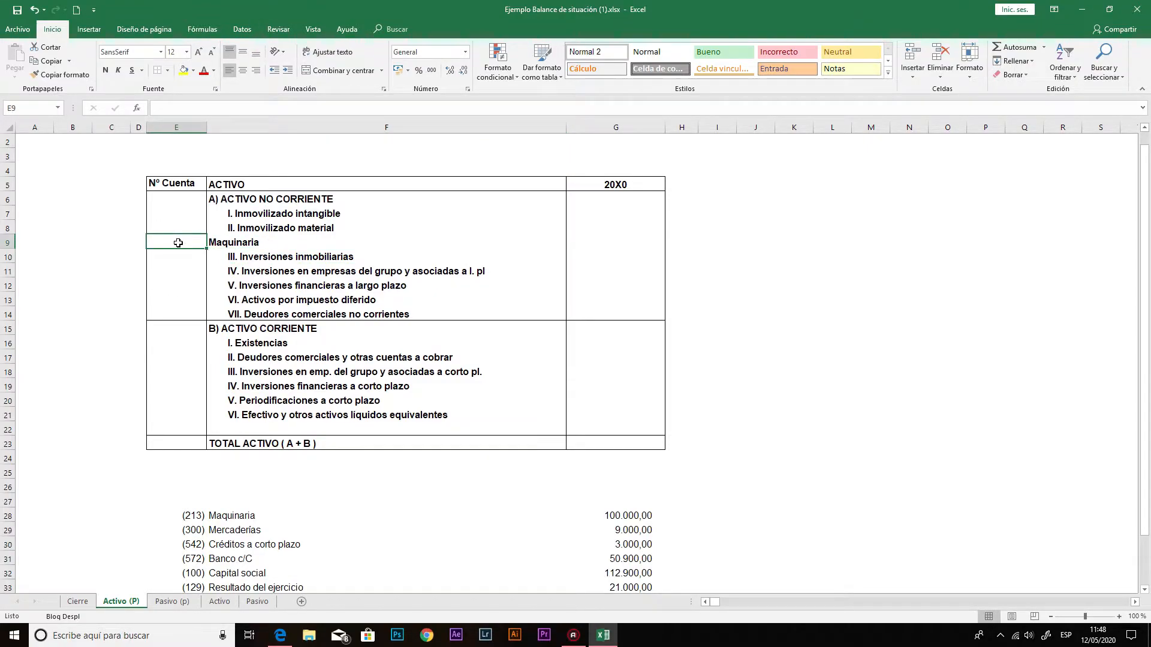
pyautogui.write('213')
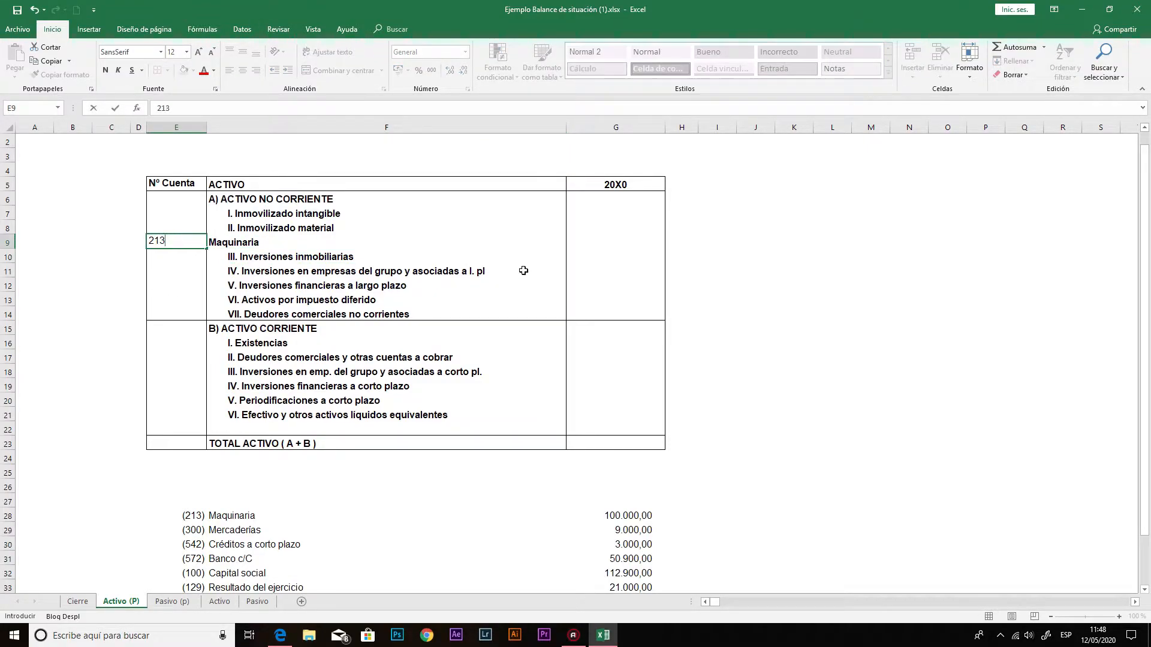
pyautogui.click(592, 242)
pyautogui.write('1')
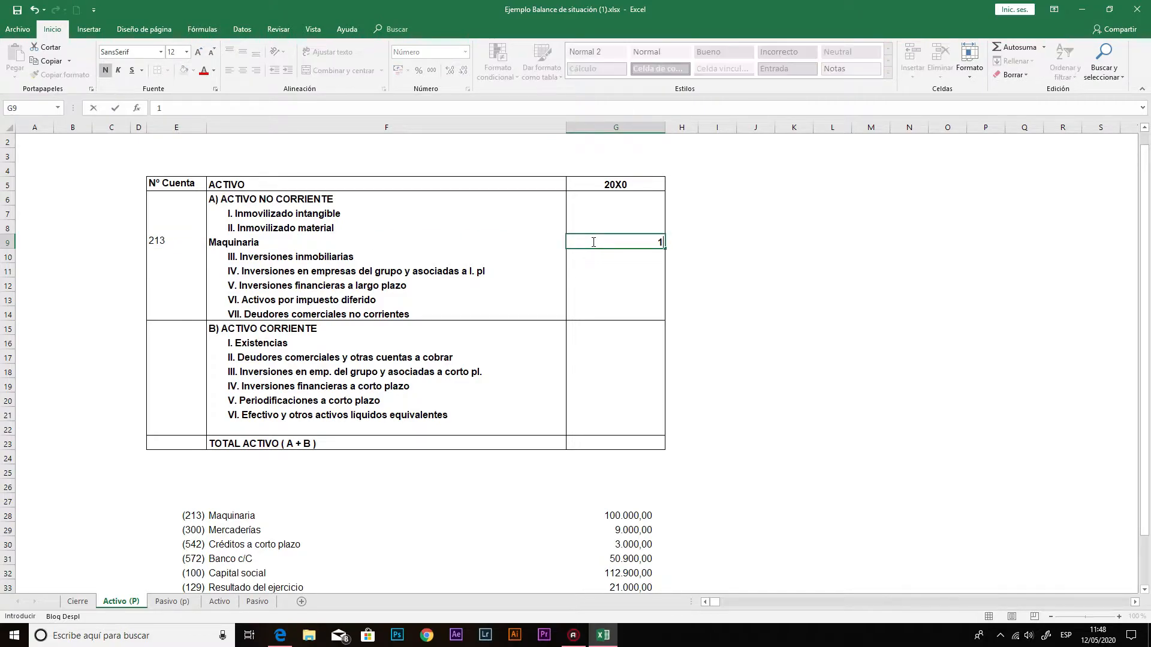
pyautogui.write('00,0,')
pyautogui.press('Return')
# - Clear E9:G9 and copy the Maquinaria entry from E28:G28 into that row
pyautogui.moveTo(155, 241); pyautogui.dragTo(617, 243)
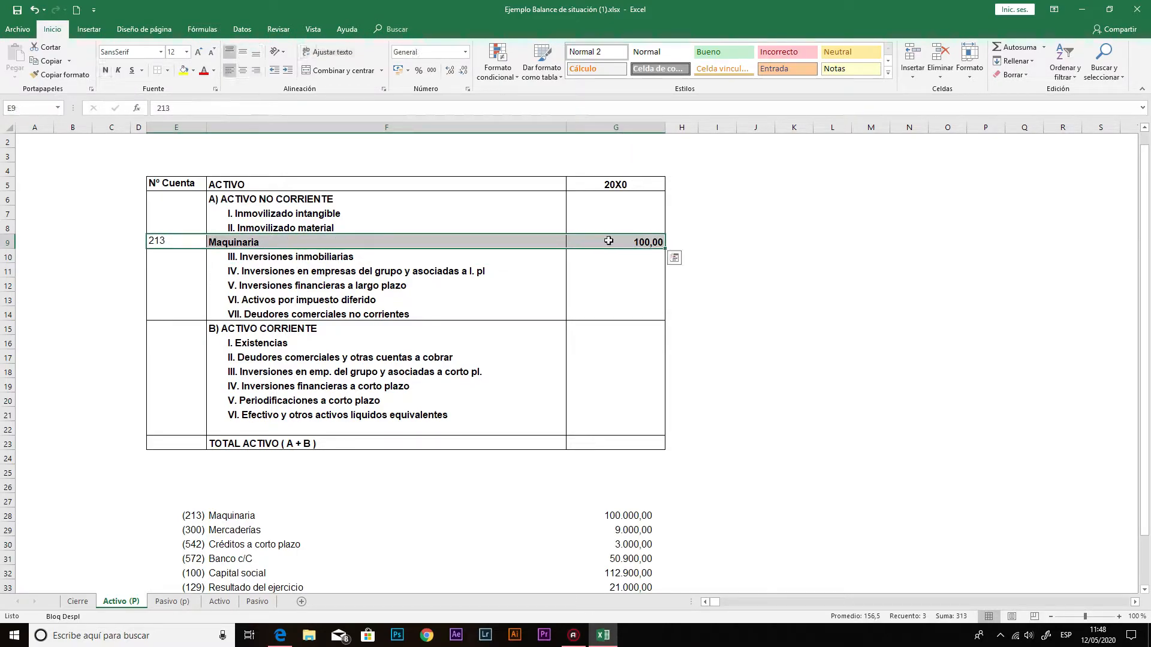
pyautogui.press('Delete')
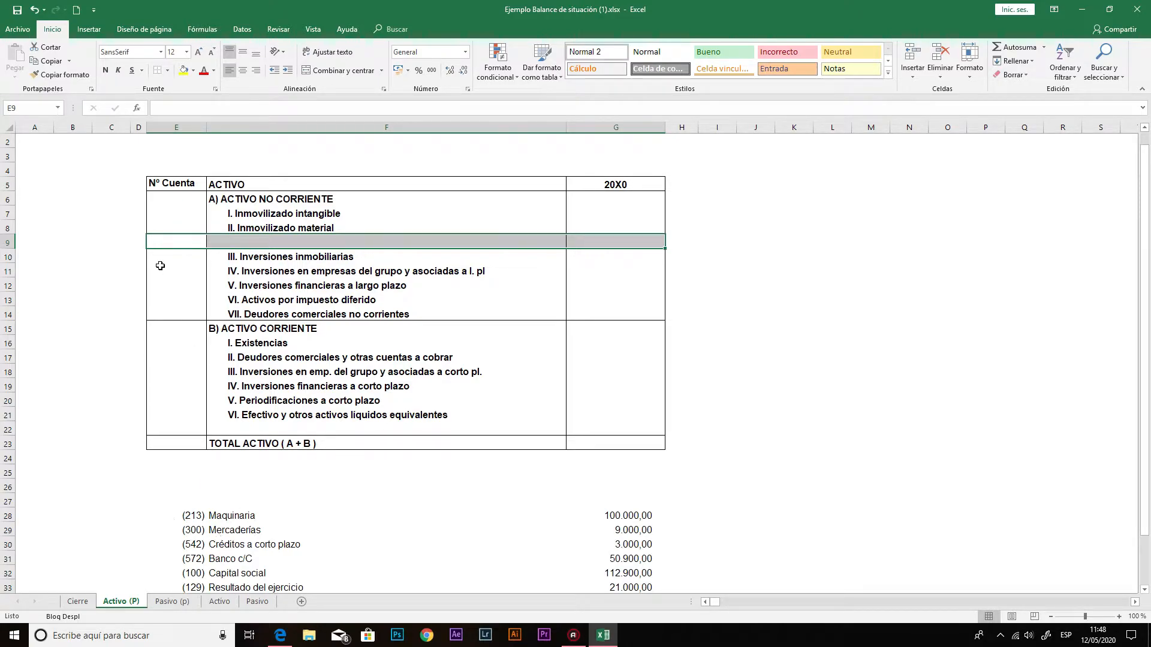
pyautogui.moveTo(179, 514); pyautogui.dragTo(636, 515)
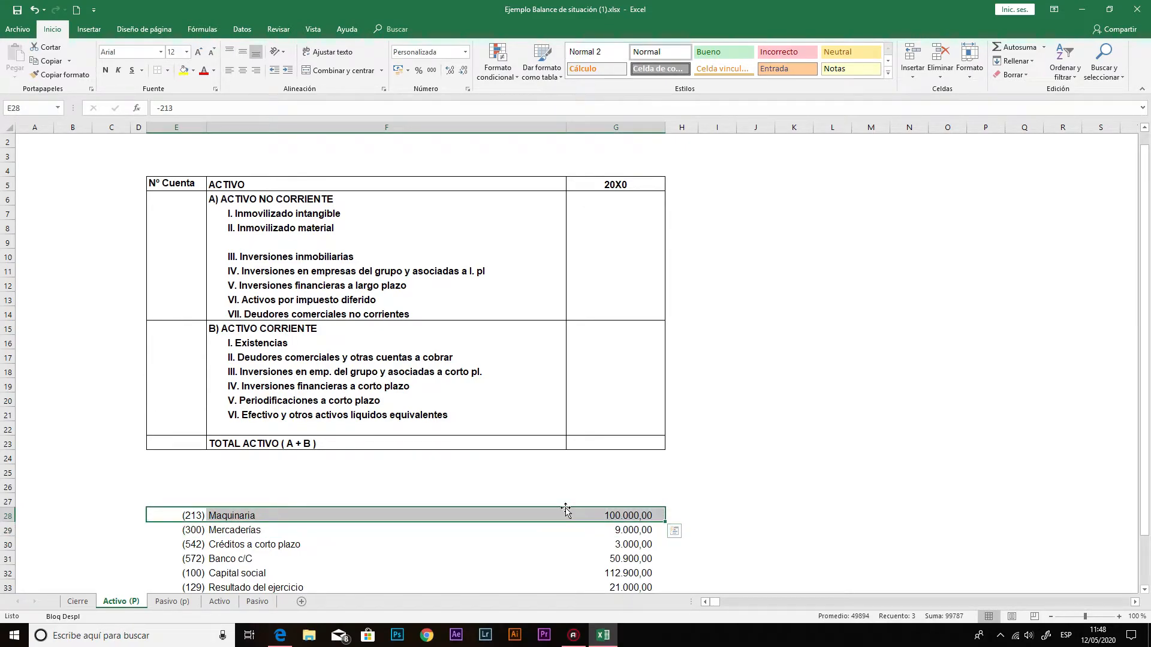
pyautogui.click(51, 61)
pyautogui.click(178, 242)
pyautogui.click(15, 59)
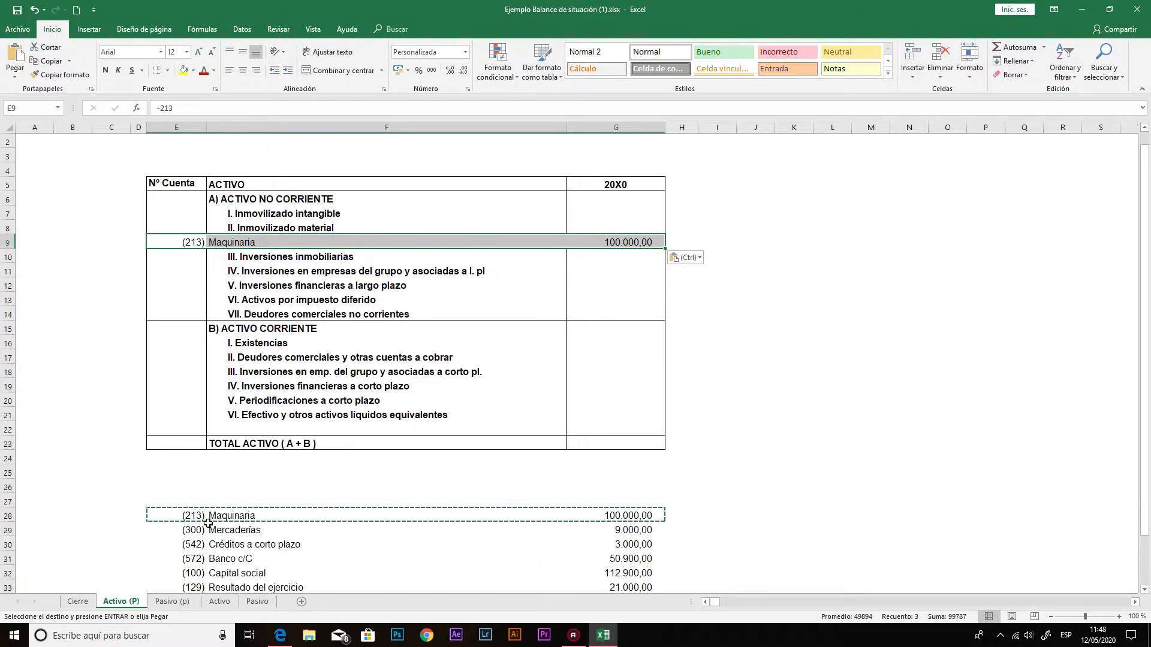
# - Insert a blank row above II. Deudores comerciales and copy the Mercaderías entry into it, under I. Existencias
pyautogui.click(252, 346)
pyautogui.click(224, 357)
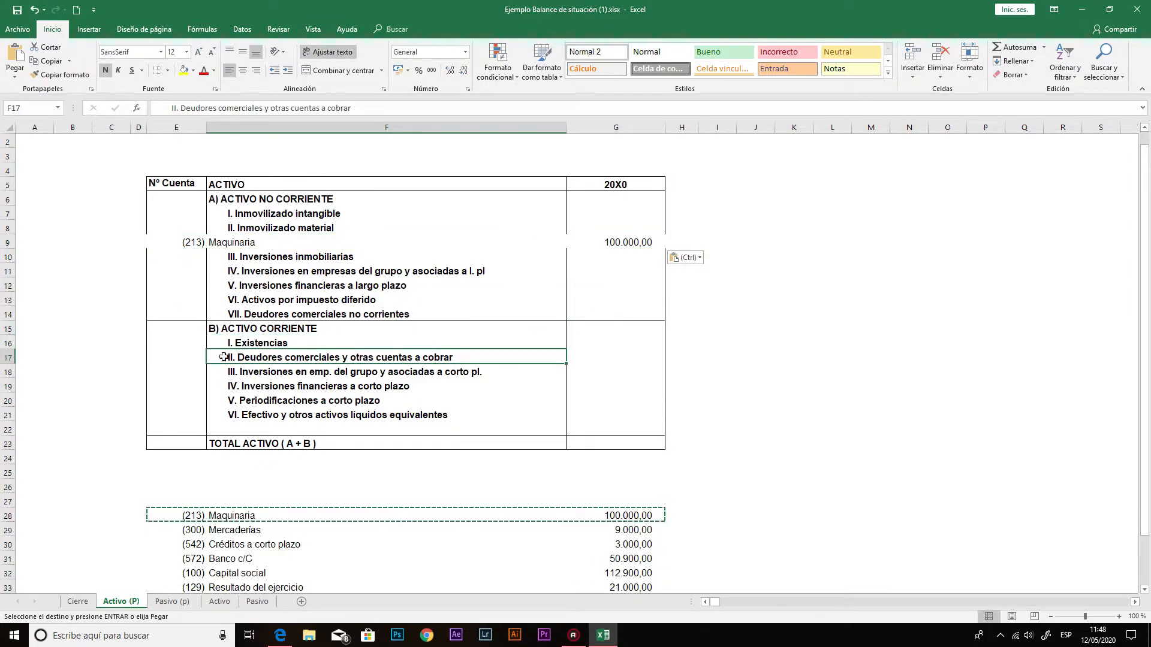
pyautogui.click(7, 357)
pyautogui.click(913, 57)
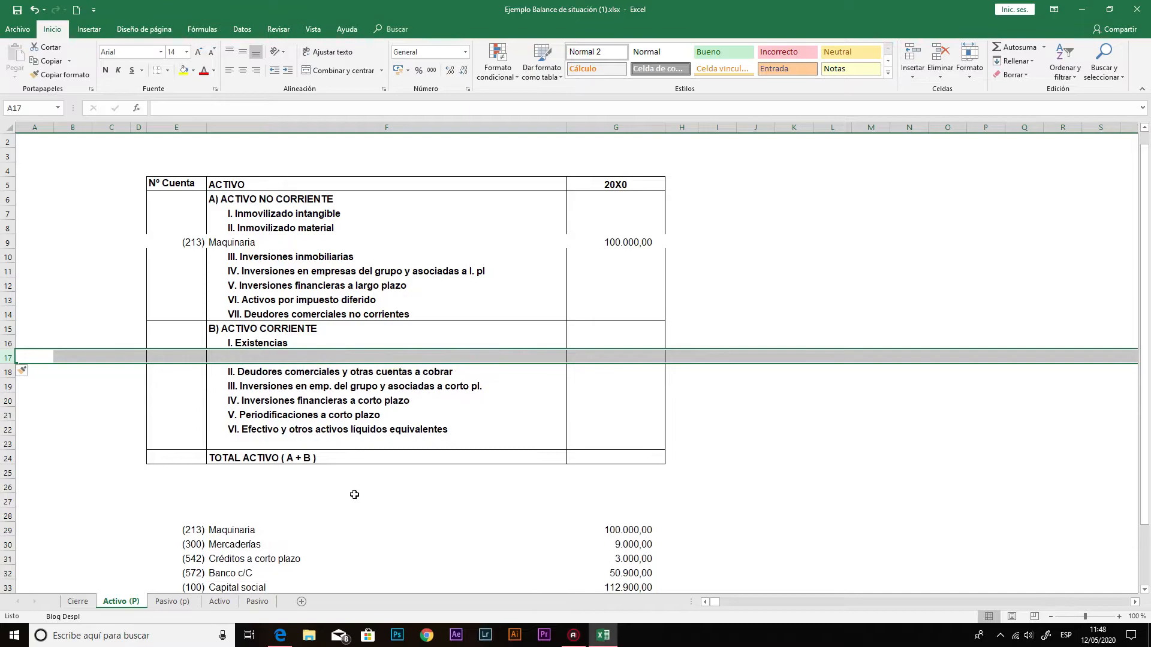
pyautogui.moveTo(201, 530); pyautogui.dragTo(584, 538)
pyautogui.hotkey('ctrl', 'c')
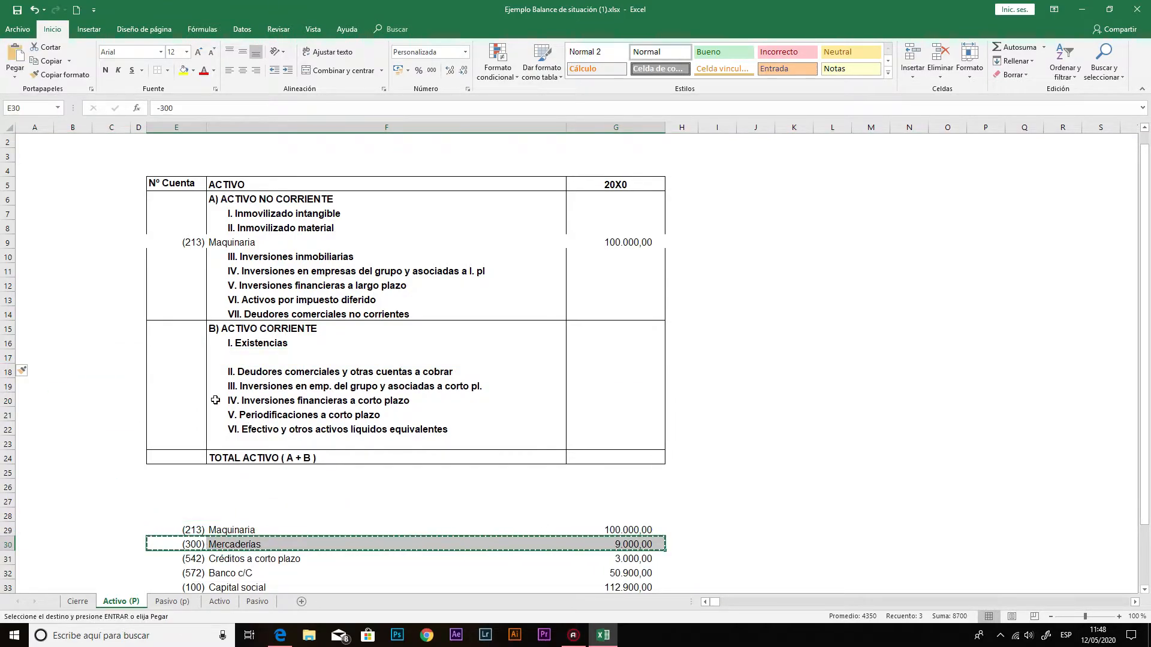
pyautogui.click(191, 344)
pyautogui.click(191, 357)
pyautogui.click(15, 60)
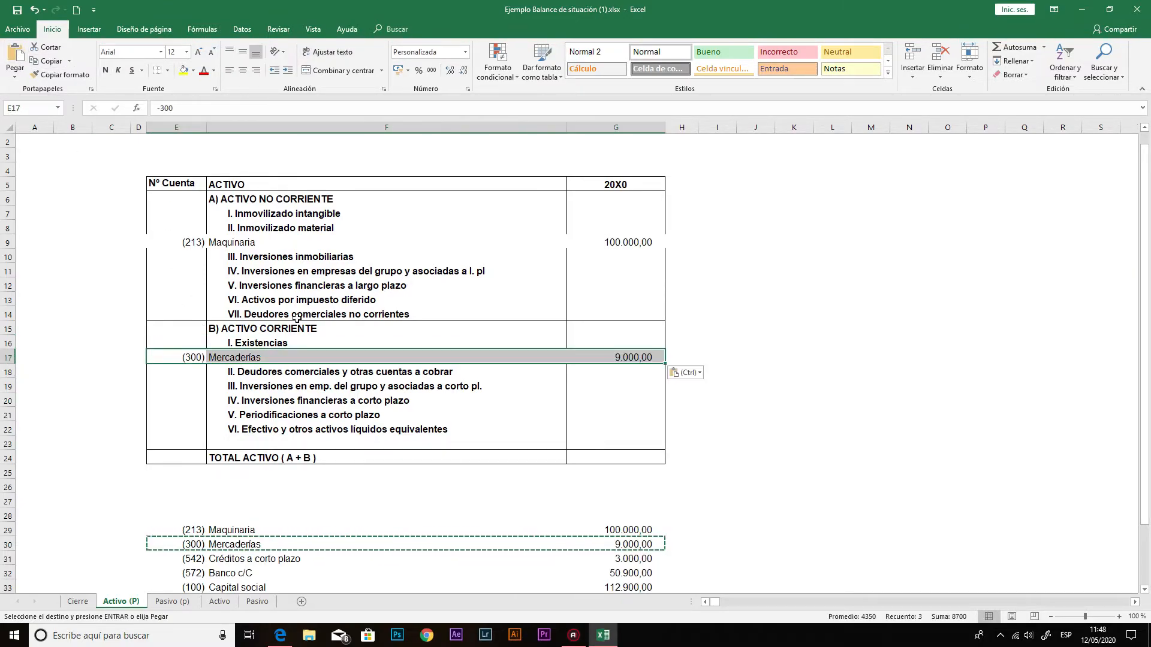
# - Undo the inserted rows and the Maquinaria and Mercaderías entries to restore the original asset template
pyautogui.click(36, 10)
pyautogui.click(35, 10)
pyautogui.click(36, 10)
pyautogui.click(36, 10)
pyautogui.click(36, 10)
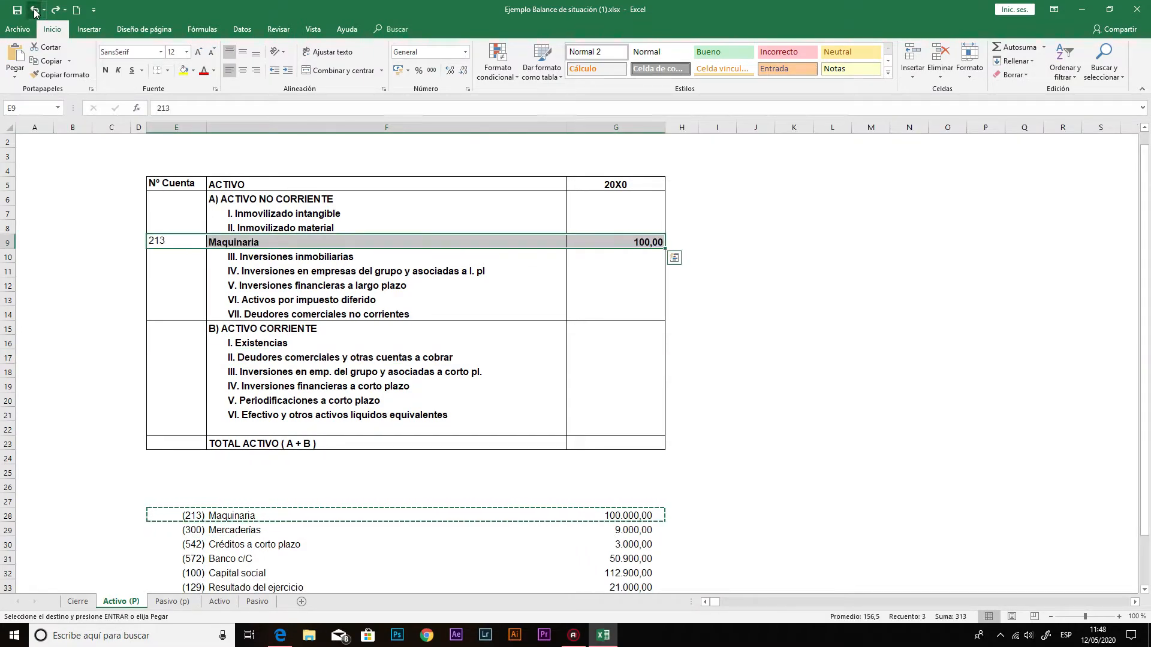
pyautogui.click(36, 10)
pyautogui.click(36, 10)
pyautogui.click(36, 10)
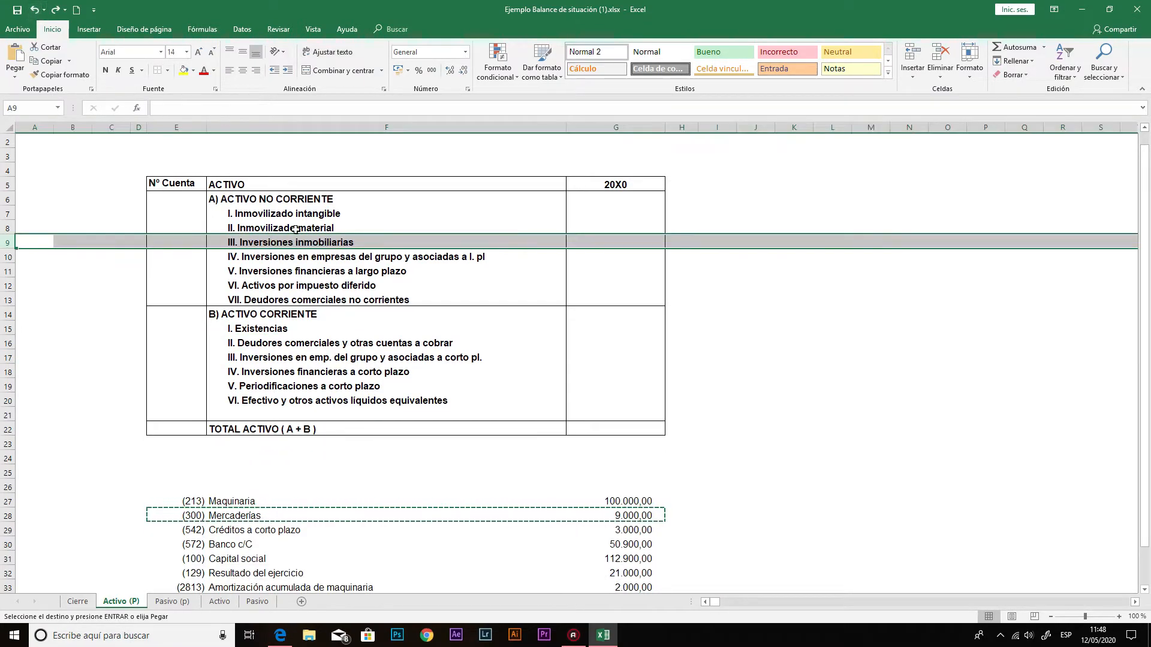
pyautogui.click(731, 399)
pyautogui.press('Escape')
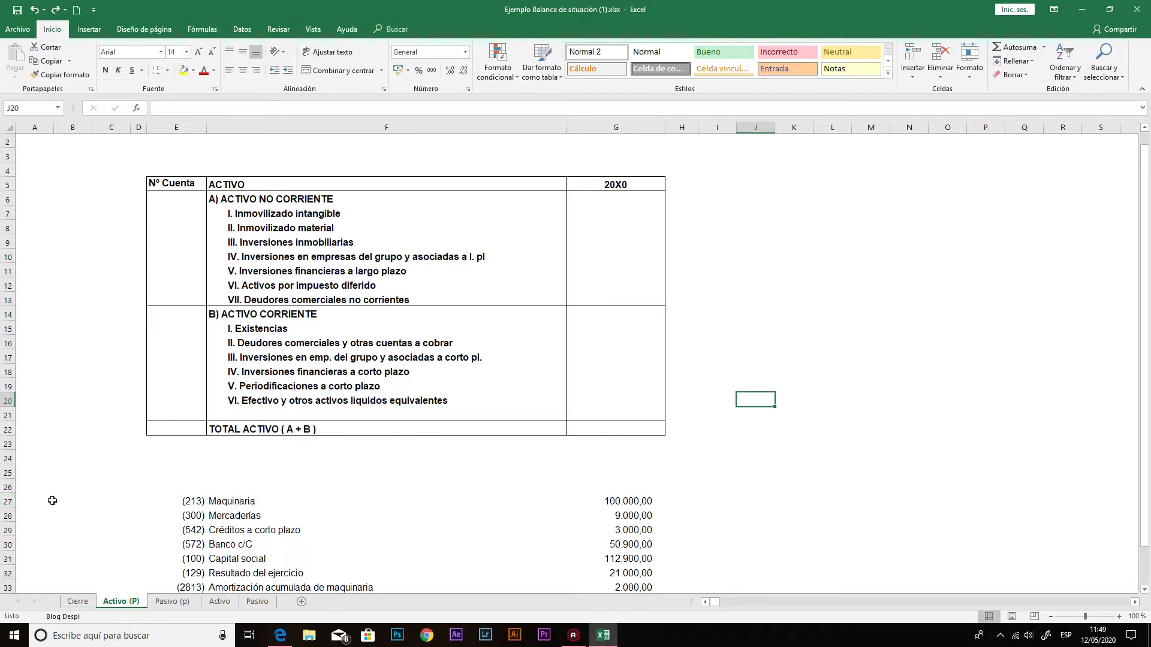
# - Move the Maquinaria row 27 to row 9, under II. Inmovilizado material, shifting the cells down
pyautogui.click(7, 502)
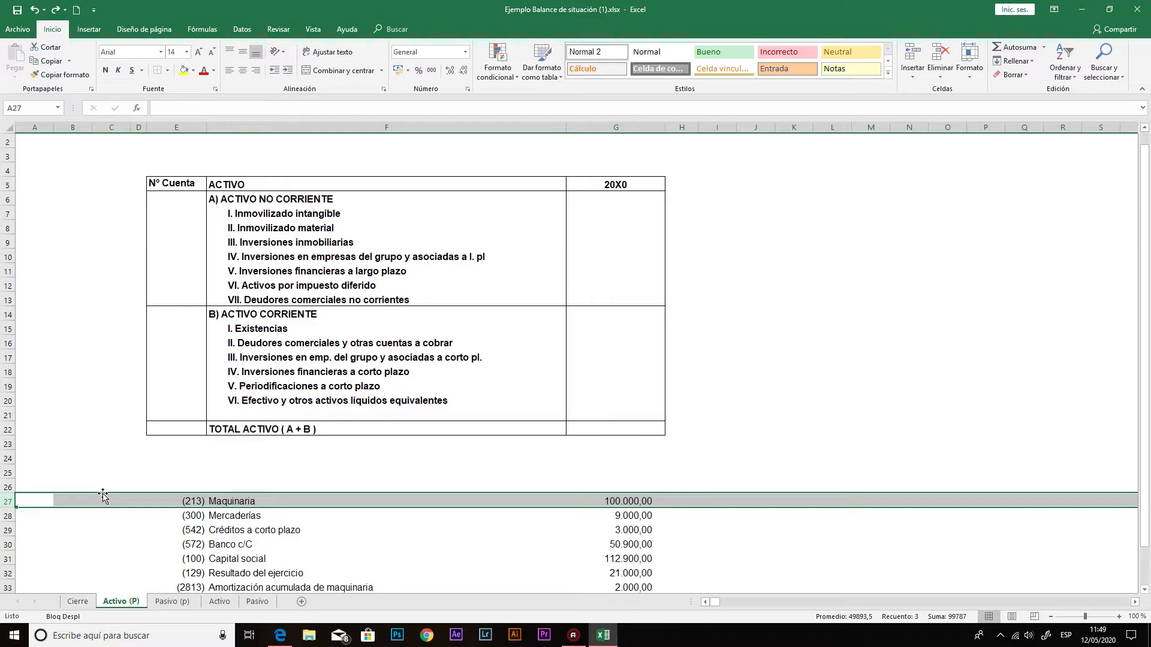
pyautogui.moveTo(103, 494); pyautogui.dragTo(124, 245)
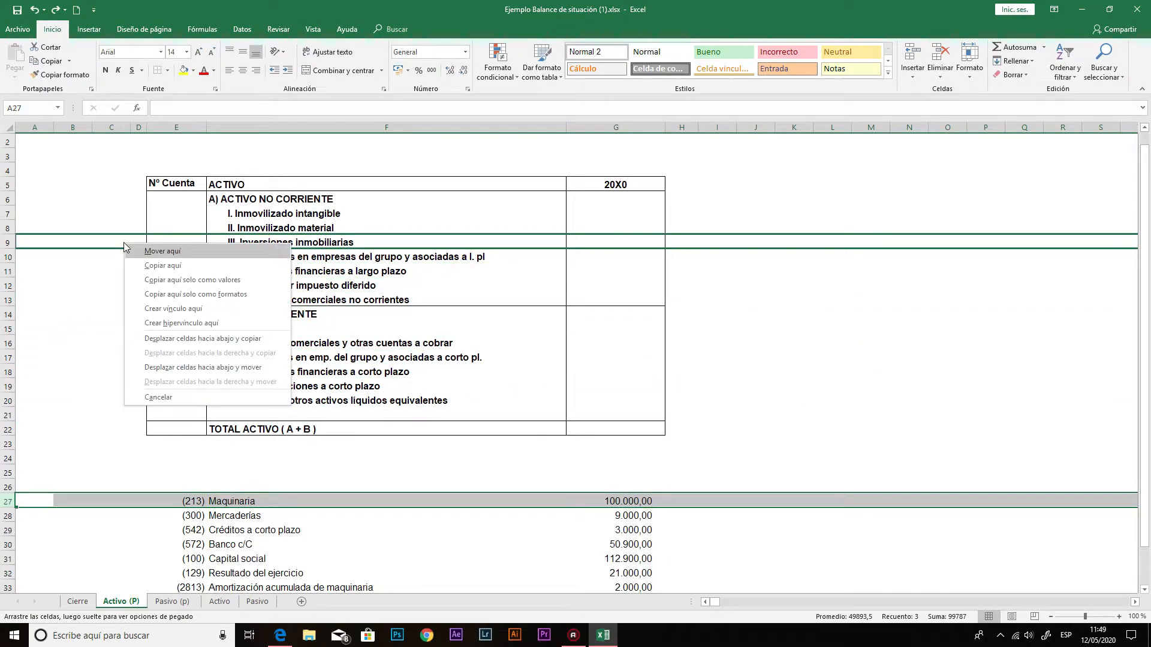
pyautogui.click(223, 368)
pyautogui.click(350, 488)
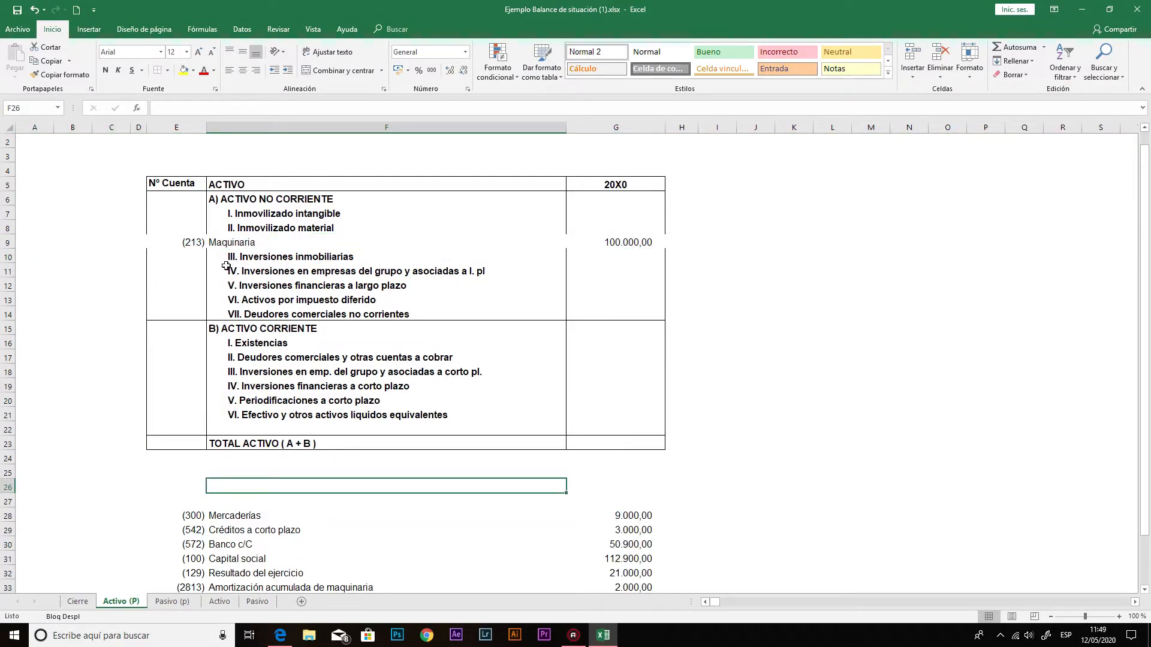
# - Move the Mercaderías row 28 to row 17, under I. Existencias, shifting the cells down
pyautogui.click(5, 515)
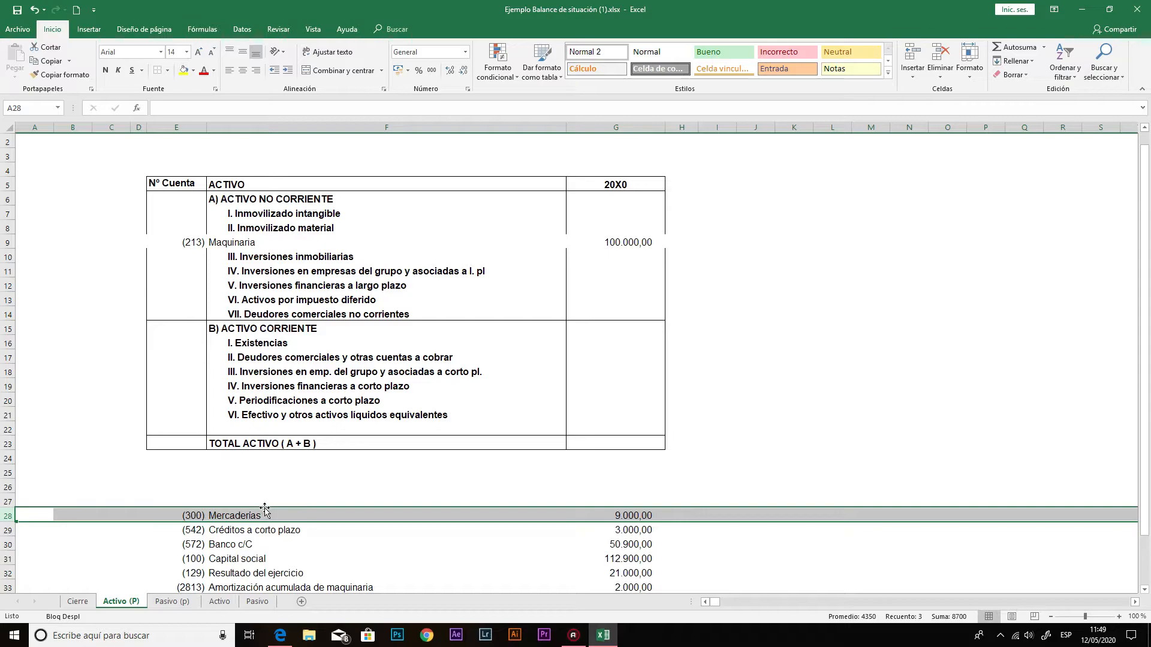
pyautogui.moveTo(265, 508); pyautogui.dragTo(265, 509)
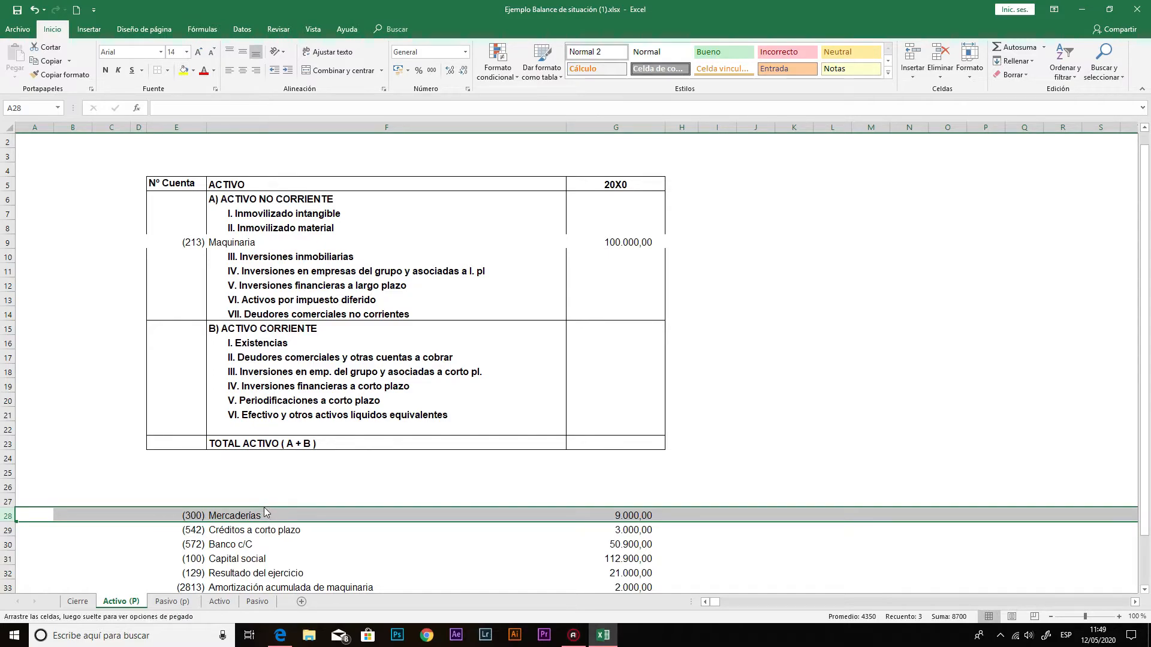
pyautogui.moveTo(266, 511); pyautogui.dragTo(255, 356)
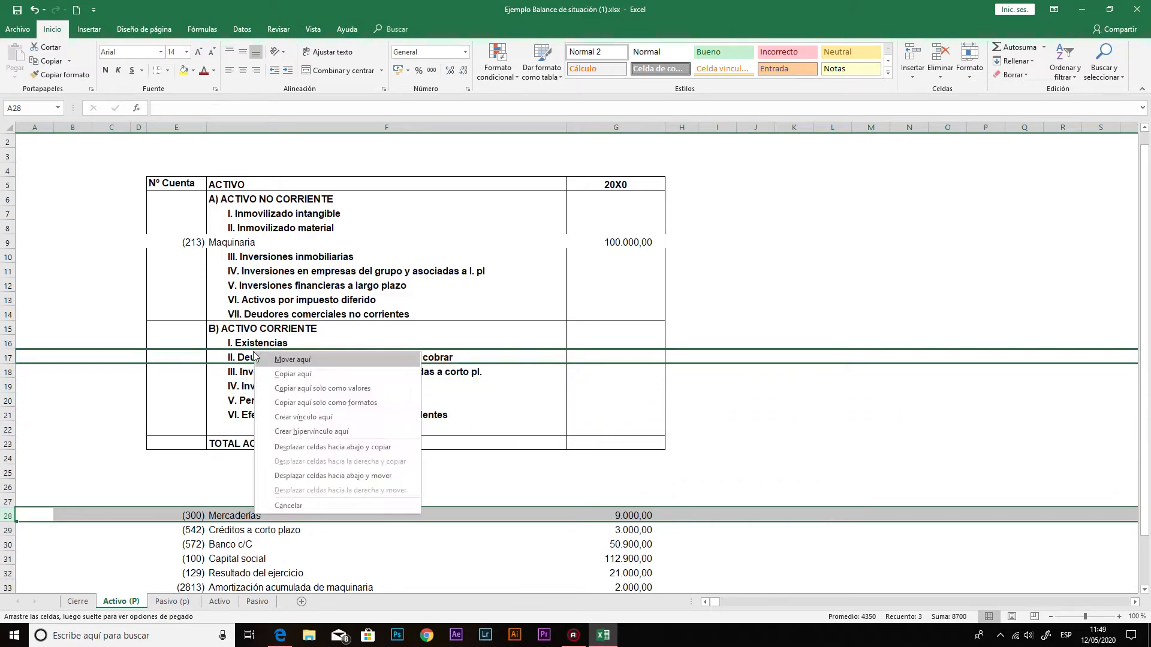
pyautogui.click(357, 476)
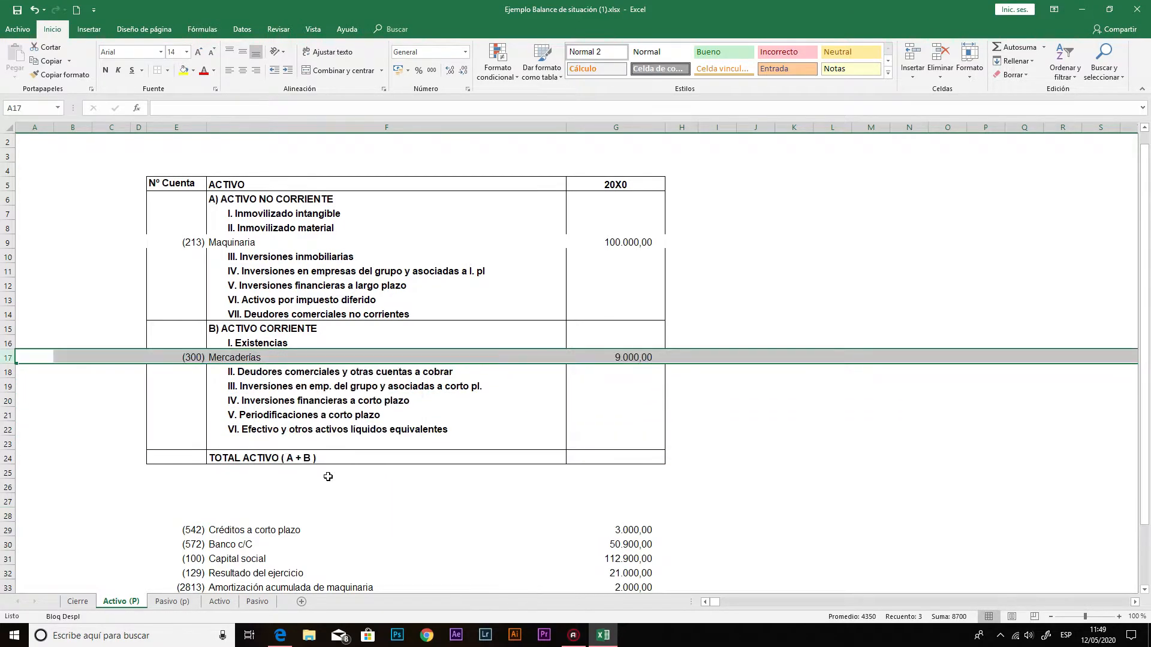
# - Move the Créditos a corto plazo row under IV. Inversiones financieras a corto plazo, shifting the cells down
pyautogui.click(198, 531)
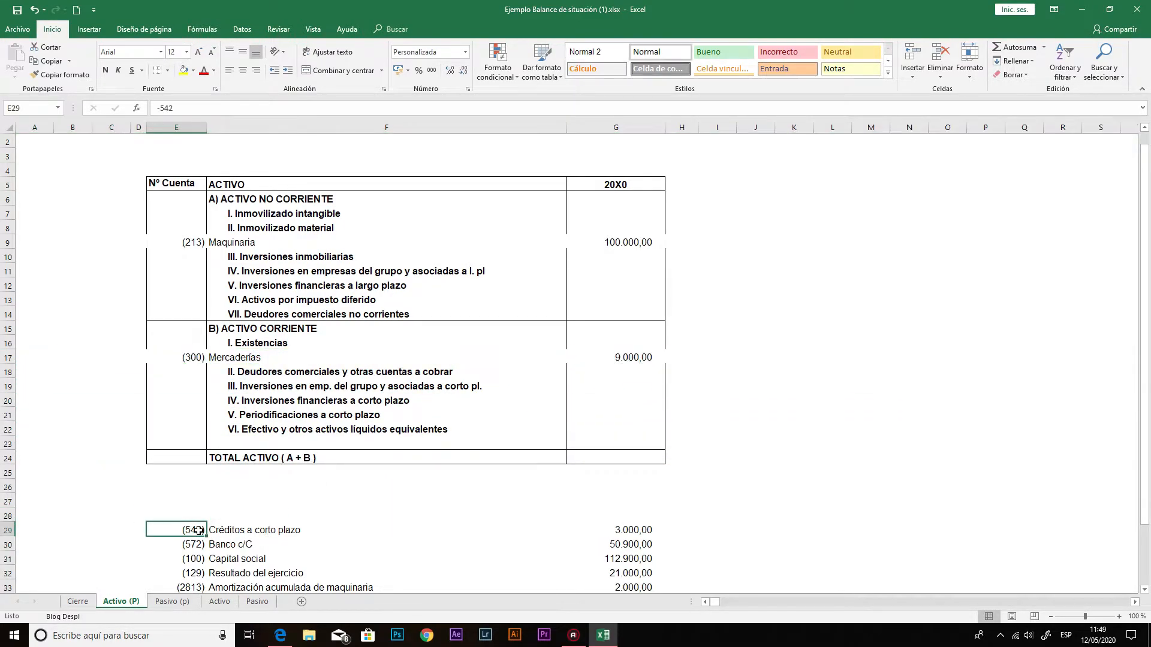
pyautogui.click(6, 529)
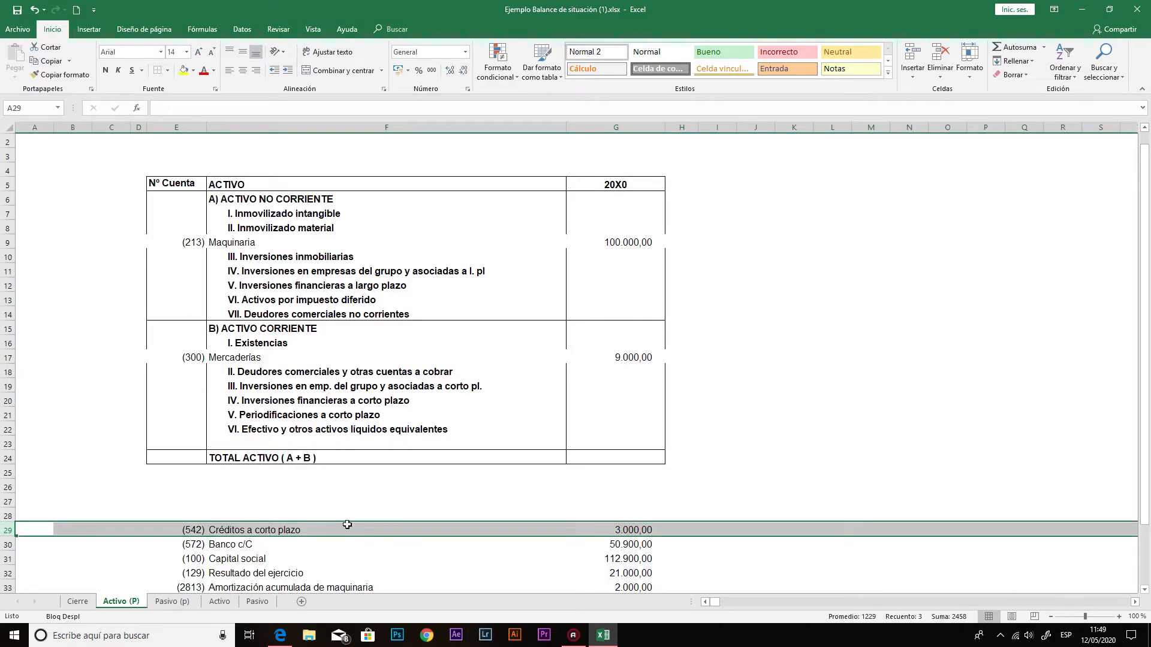
pyautogui.moveTo(346, 524); pyautogui.dragTo(343, 422)
pyautogui.click(429, 538)
# - Move the Banco c/C row to row 24, under VI. Efectivo y otros activos líquidos equivalentes, shifting the cells down
pyautogui.scroll(-1, 426, 536)
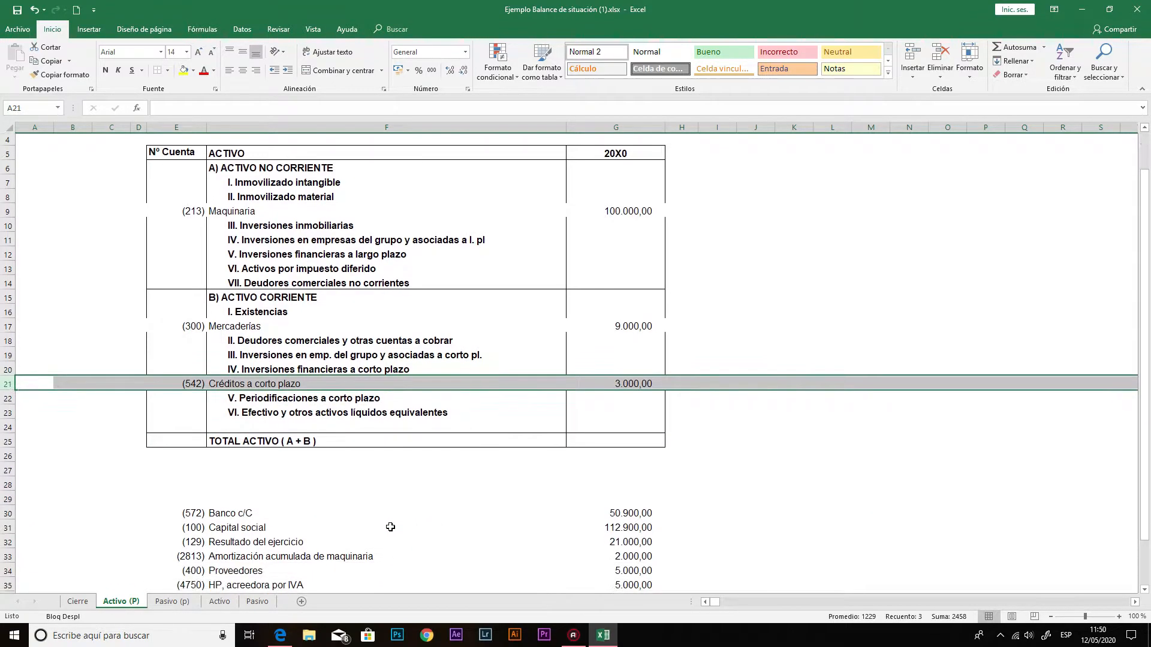
pyautogui.click(233, 502)
pyautogui.click(8, 502)
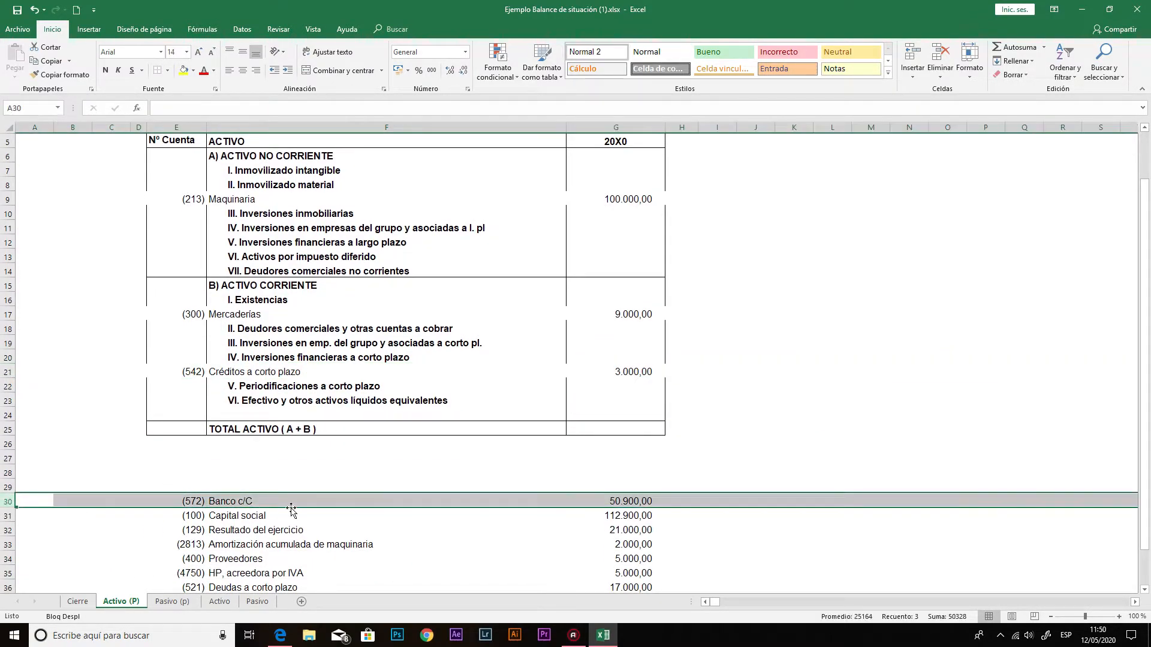
pyautogui.moveTo(346, 496); pyautogui.dragTo(345, 417)
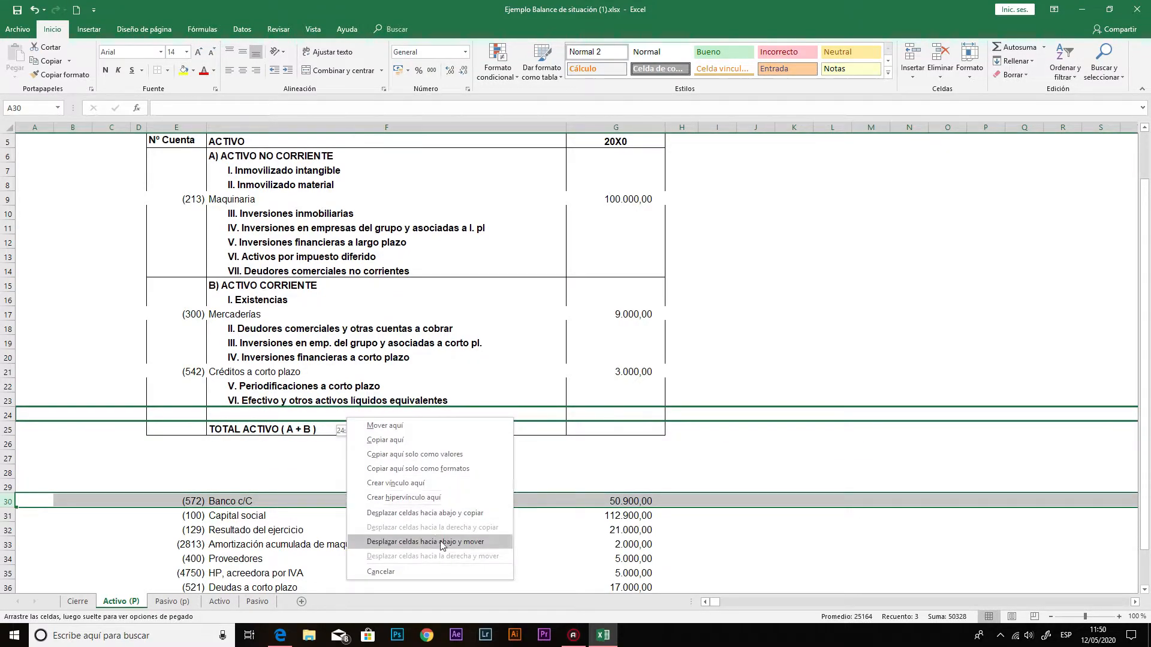
pyautogui.click(426, 542)
pyautogui.click(404, 503)
pyautogui.scroll(2, 381, 495)
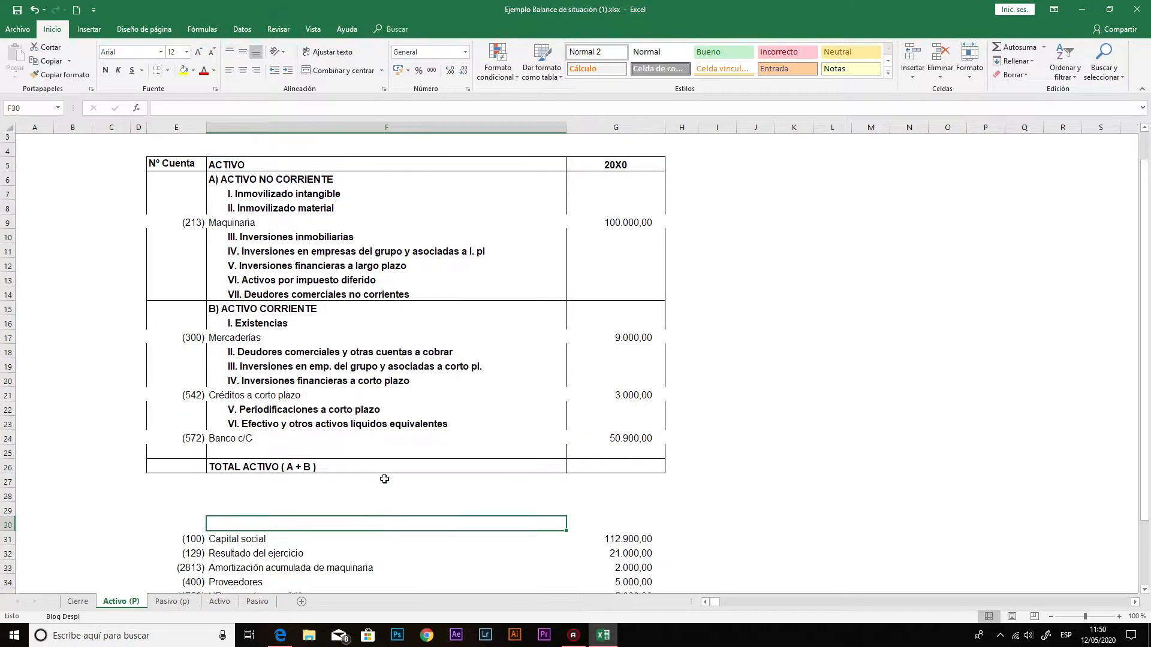
# - Move the Amortización acumulada de maquinaria row to row 10, below Maquinaria, shifting the cells down, and set its amount to -2.000,00
pyautogui.scroll(-1, 390, 476)
pyautogui.scroll(-2, 357, 457)
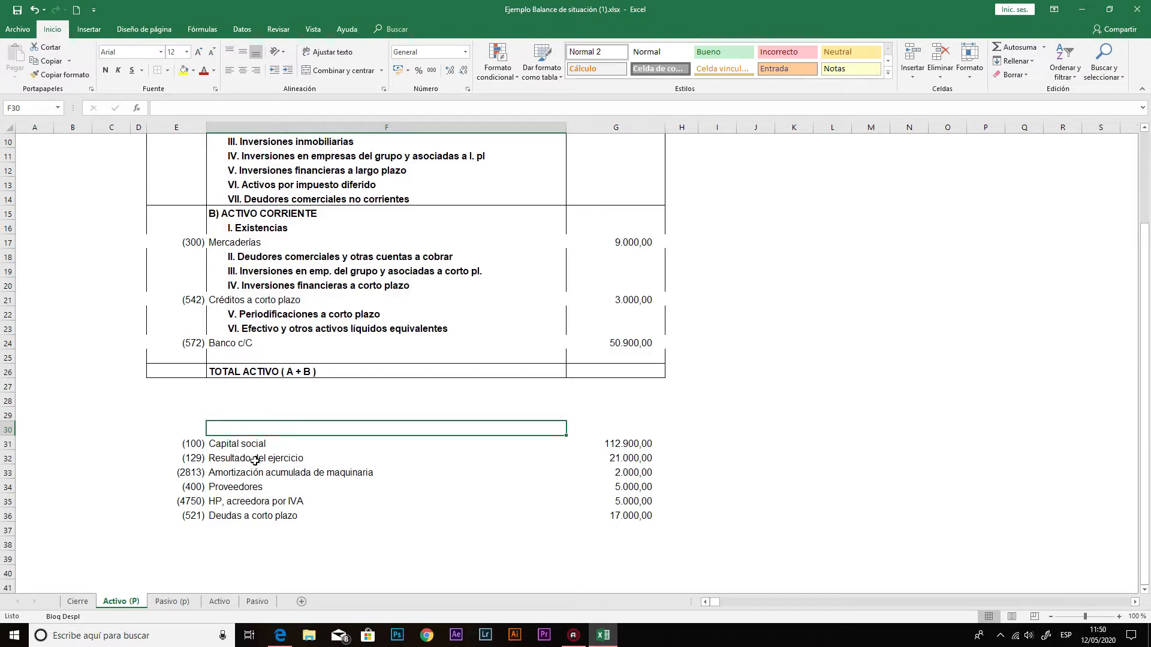
pyautogui.click(7, 472)
pyautogui.moveTo(410, 465); pyautogui.dragTo(377, 270)
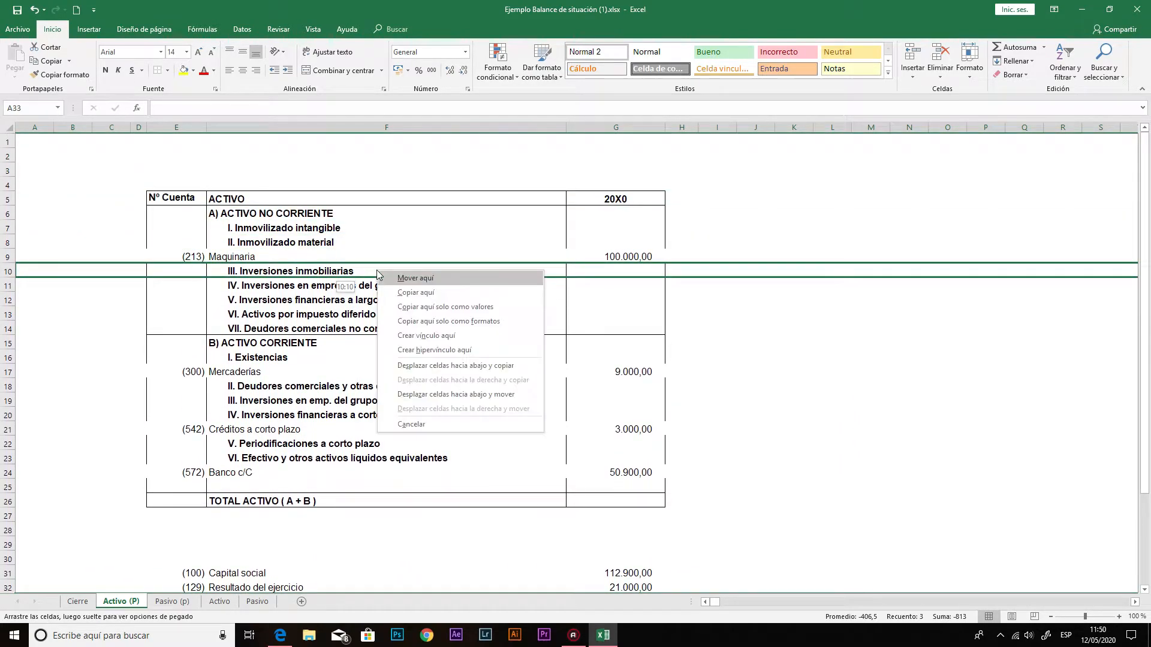
pyautogui.click(502, 393)
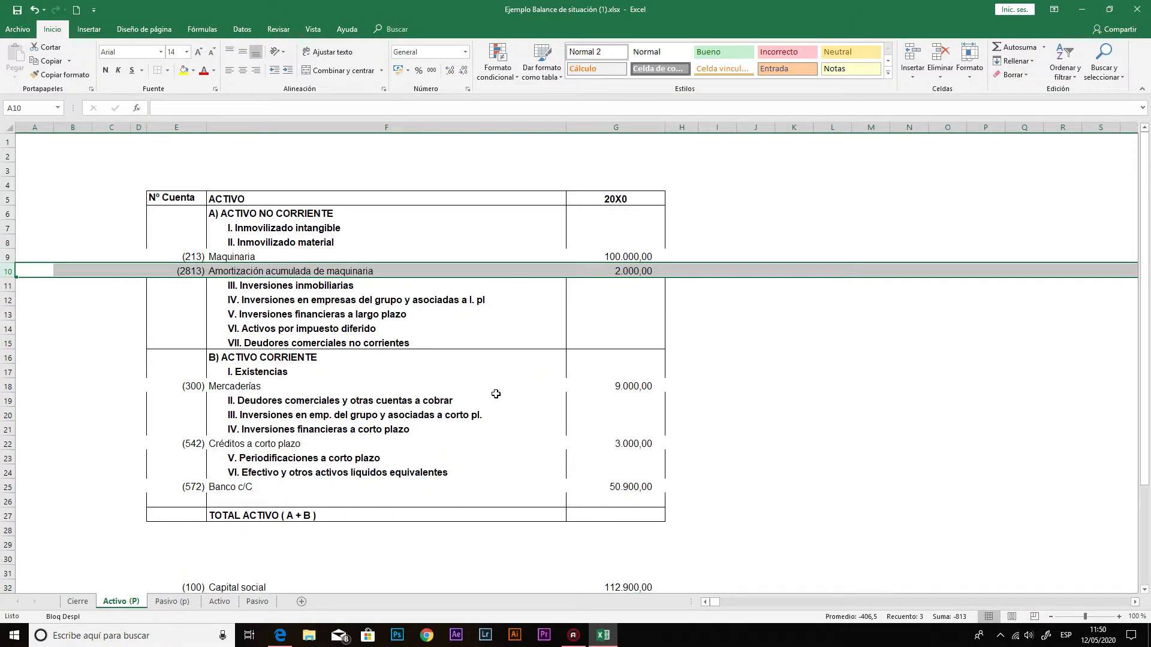
pyautogui.doubleClick(621, 272)
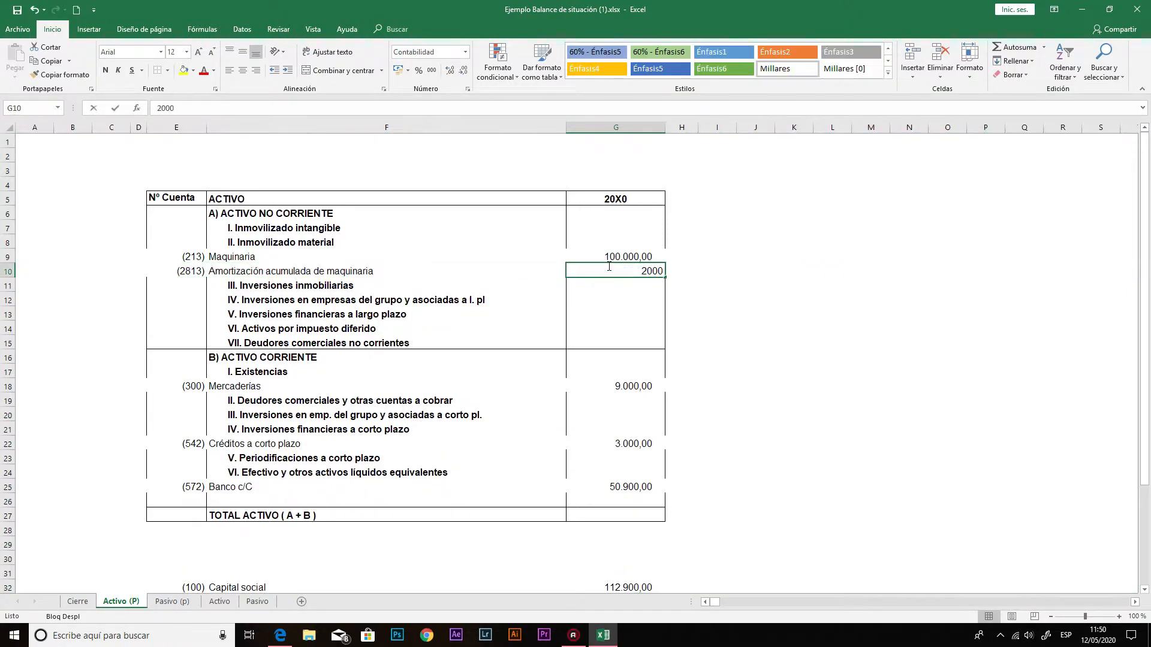
pyautogui.press('Return')
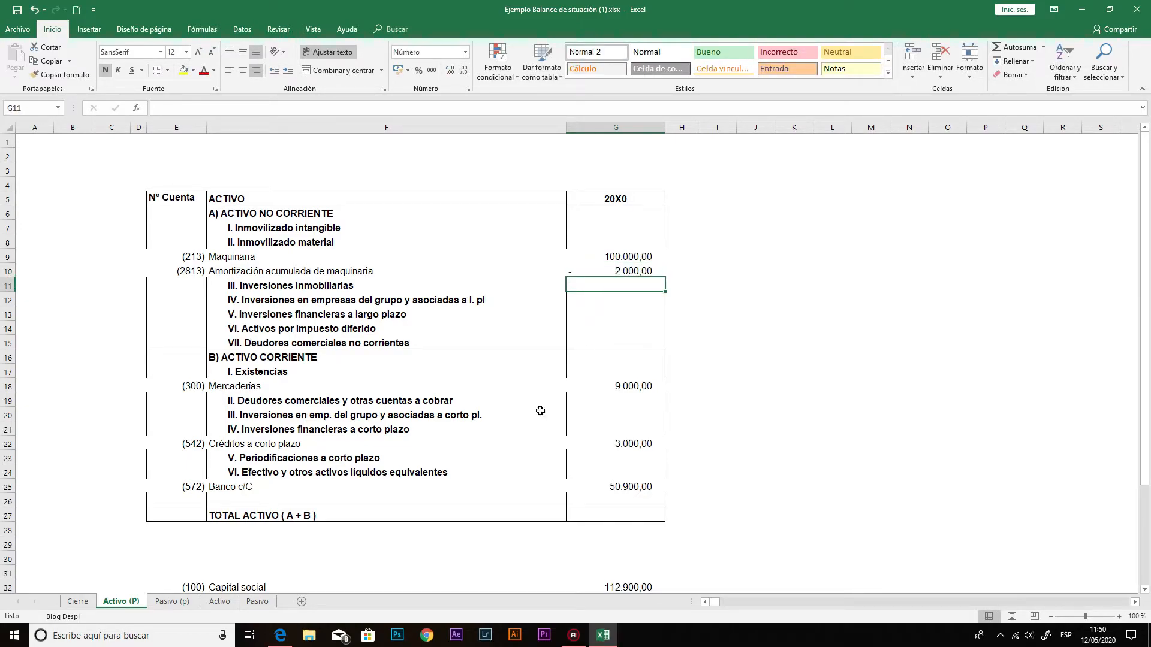
# - Apply outside borders to the account number cells E6:E27 of the asset table
pyautogui.scroll(-2, 540, 411)
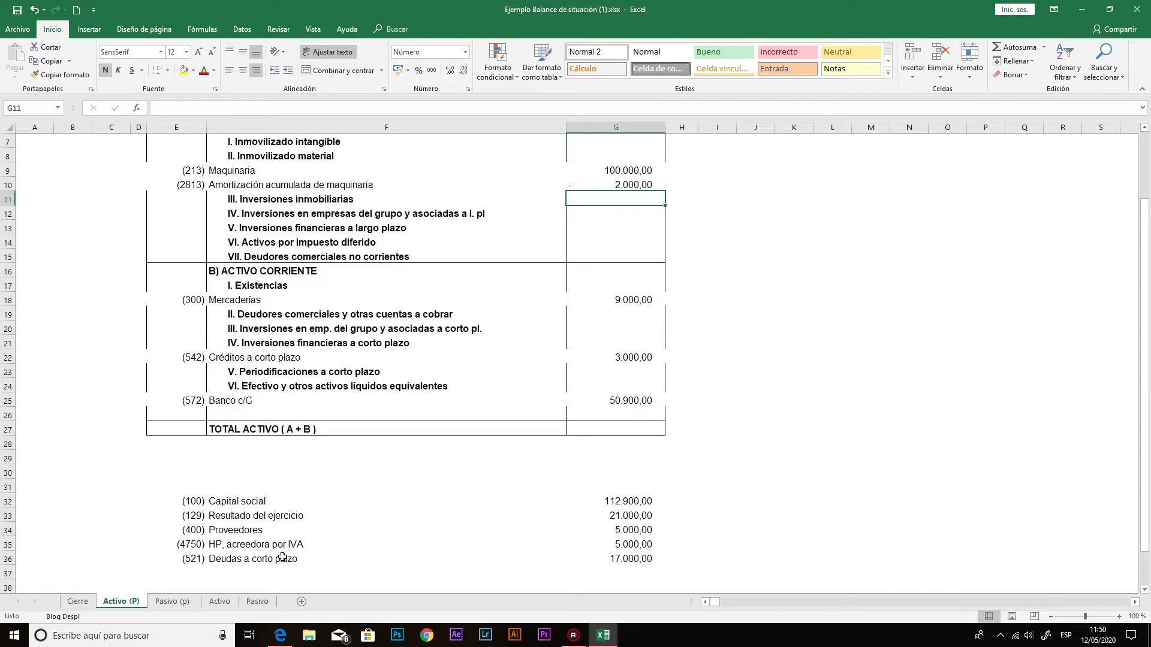
pyautogui.scroll(2, 282, 557)
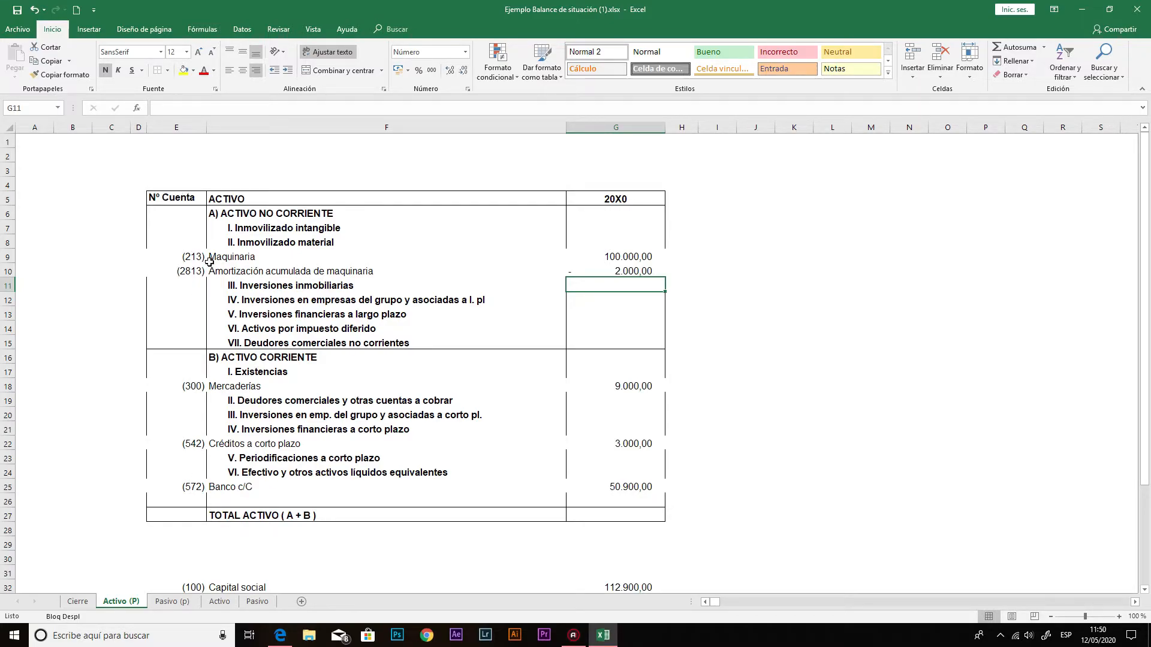
pyautogui.moveTo(155, 210); pyautogui.dragTo(176, 514)
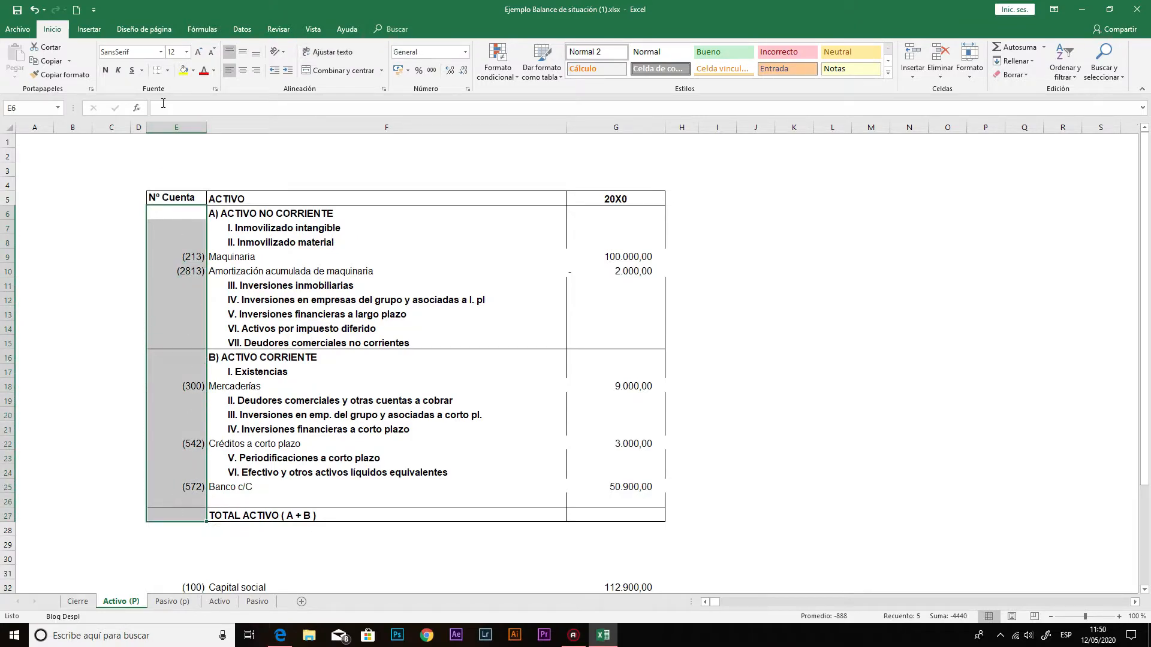
pyautogui.click(170, 70)
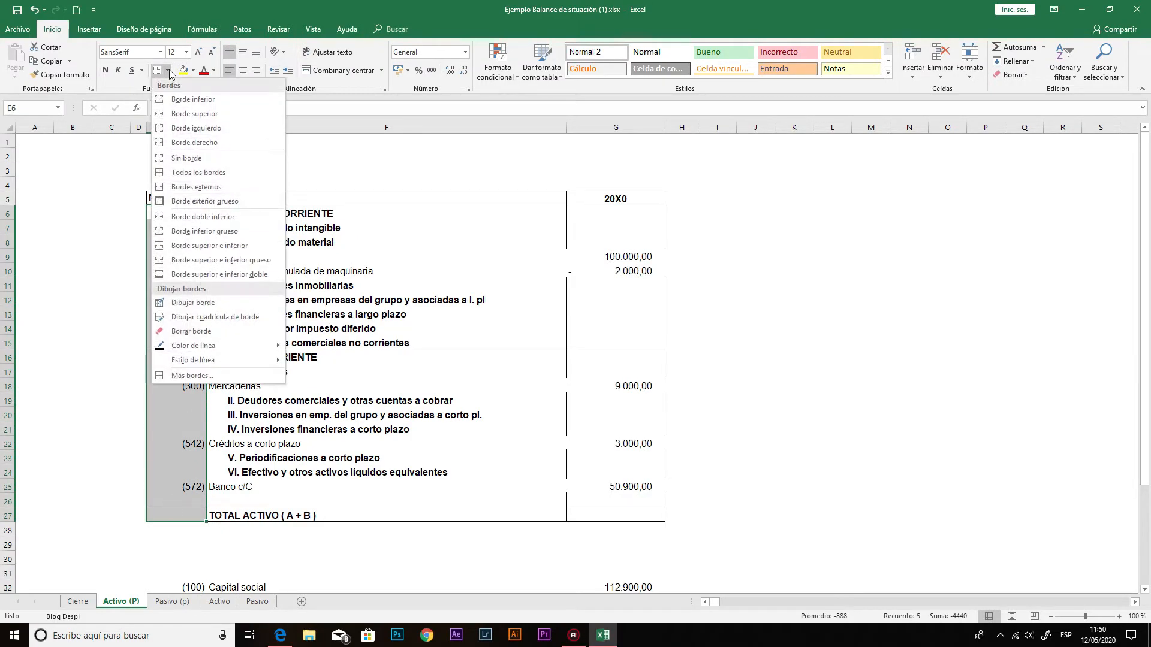
pyautogui.click(198, 186)
pyautogui.click(390, 383)
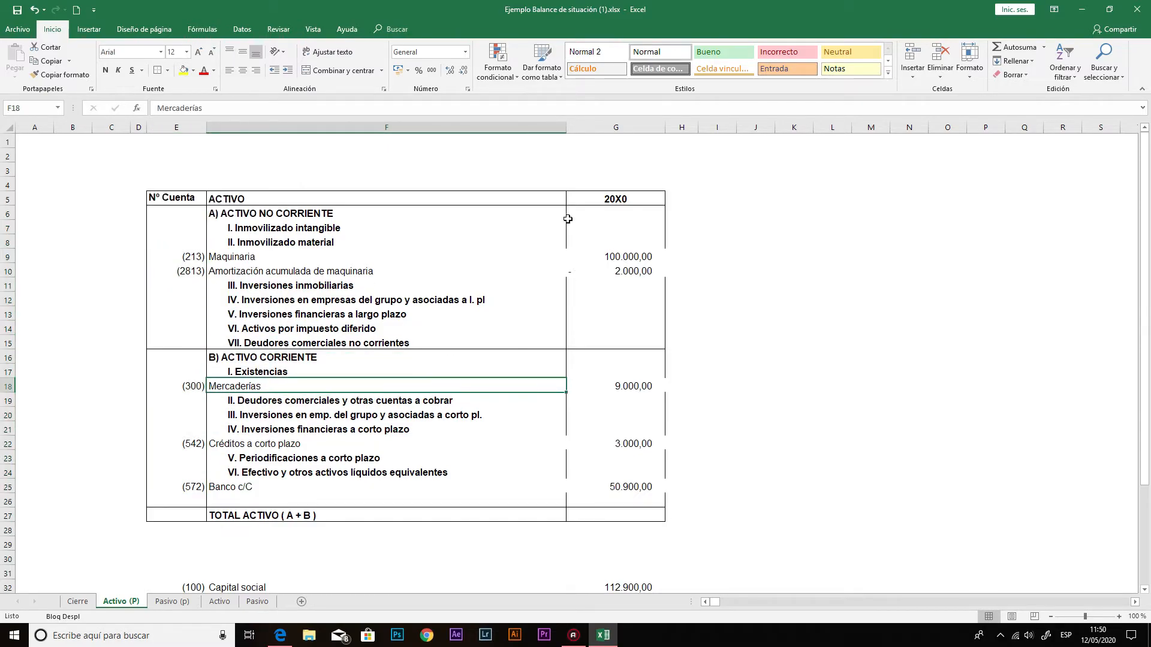
# - Apply the same outside borders to the 20X0 amount cells G6:G26
pyautogui.moveTo(571, 210); pyautogui.dragTo(612, 501)
pyautogui.click(160, 71)
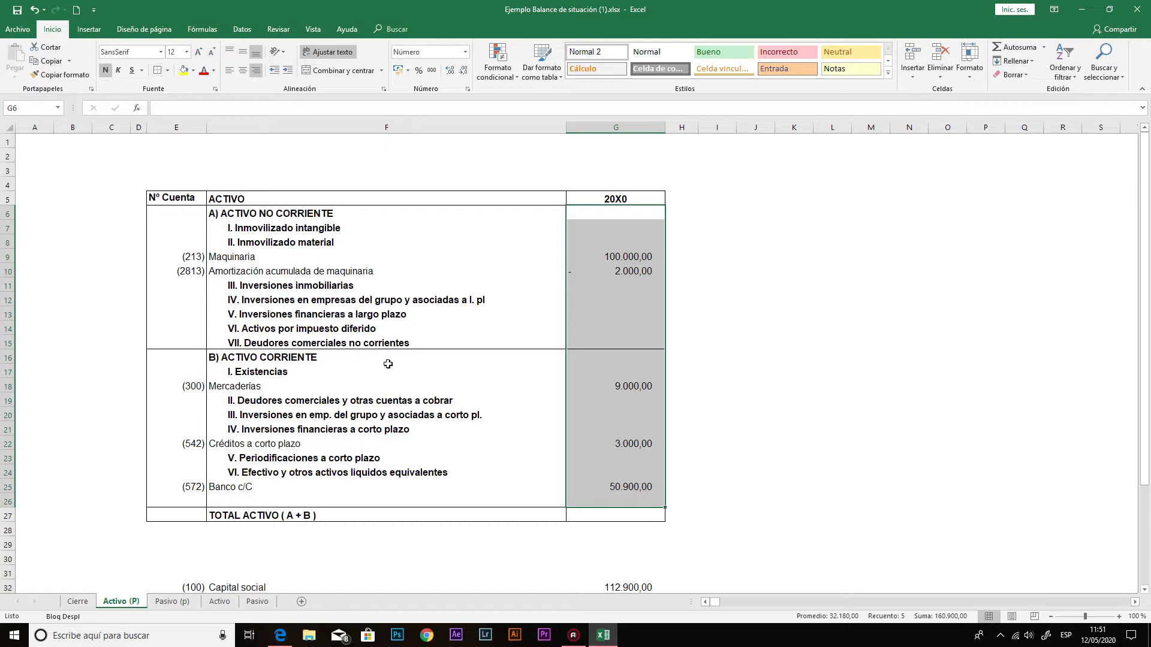
pyautogui.click(386, 360)
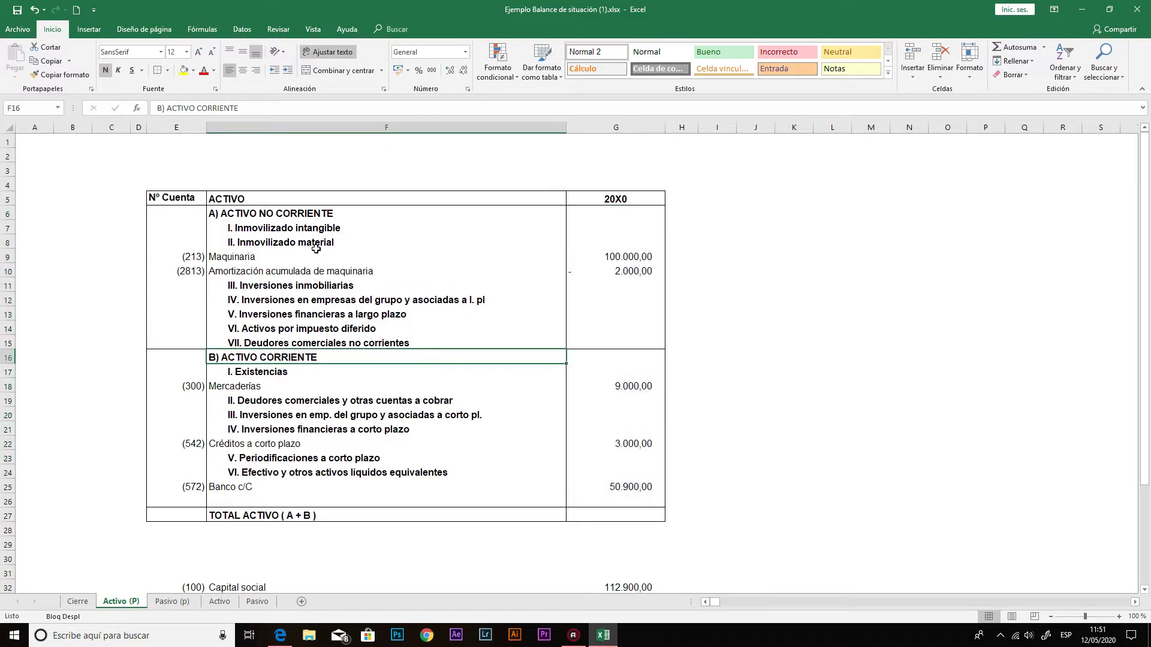
# - Indent Maquinaria and Amortización acumulada de maquinaria beneath the II. Inmovilizado material heading
pyautogui.click(248, 242)
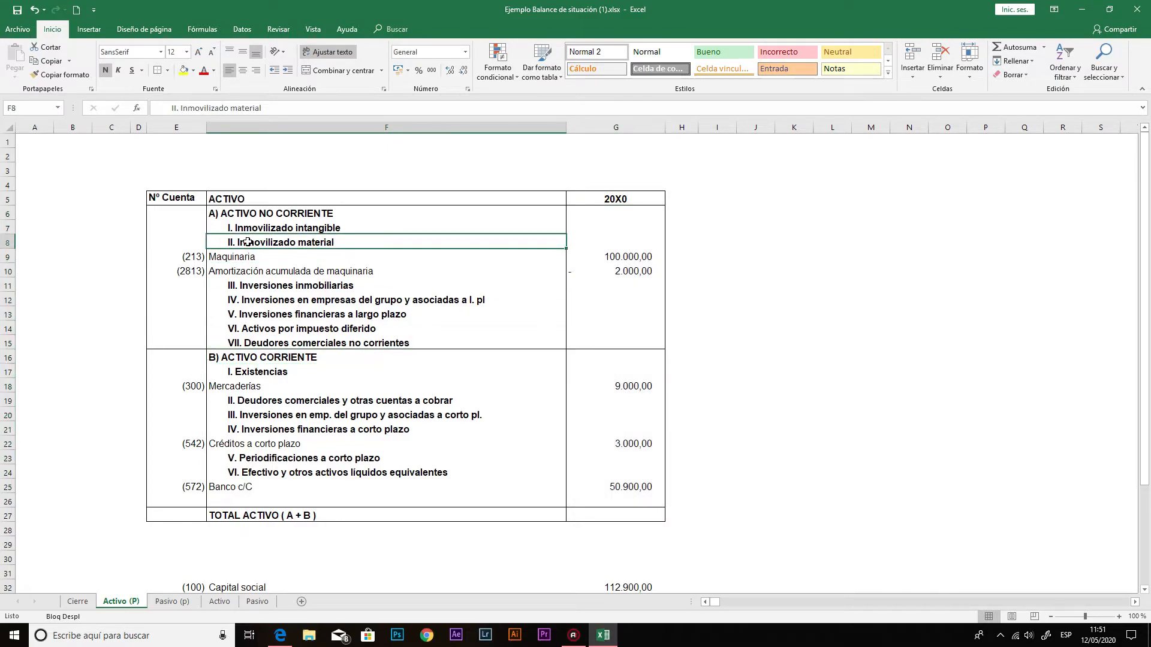
pyautogui.moveTo(216, 255); pyautogui.dragTo(223, 271)
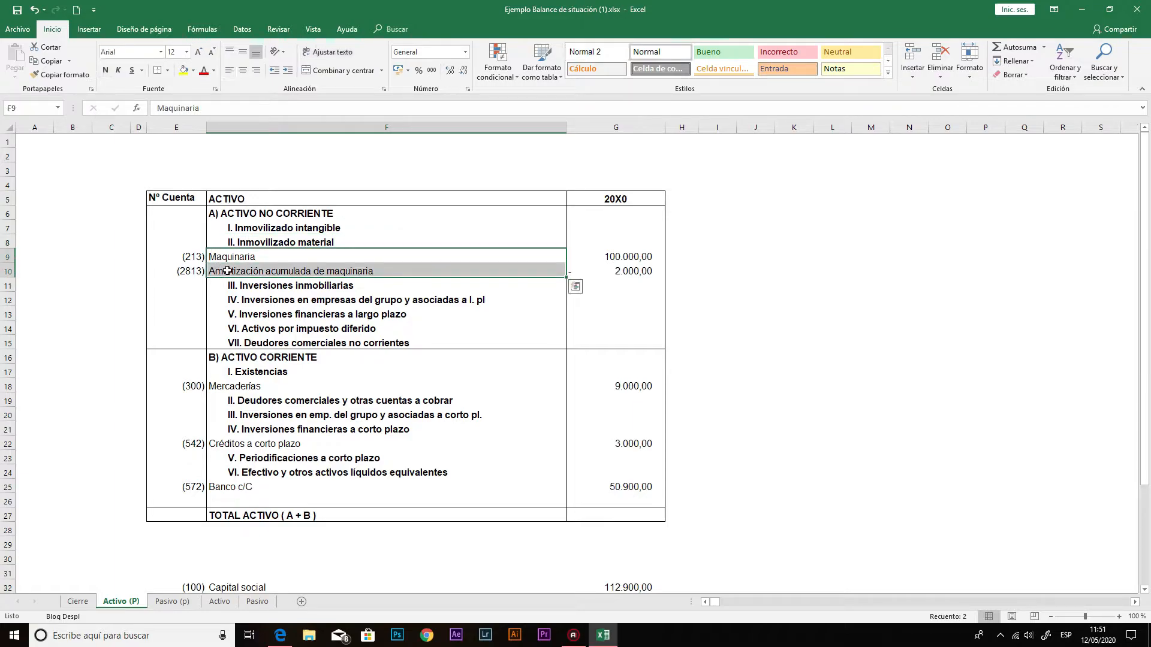
pyautogui.click(288, 71)
pyautogui.click(289, 71)
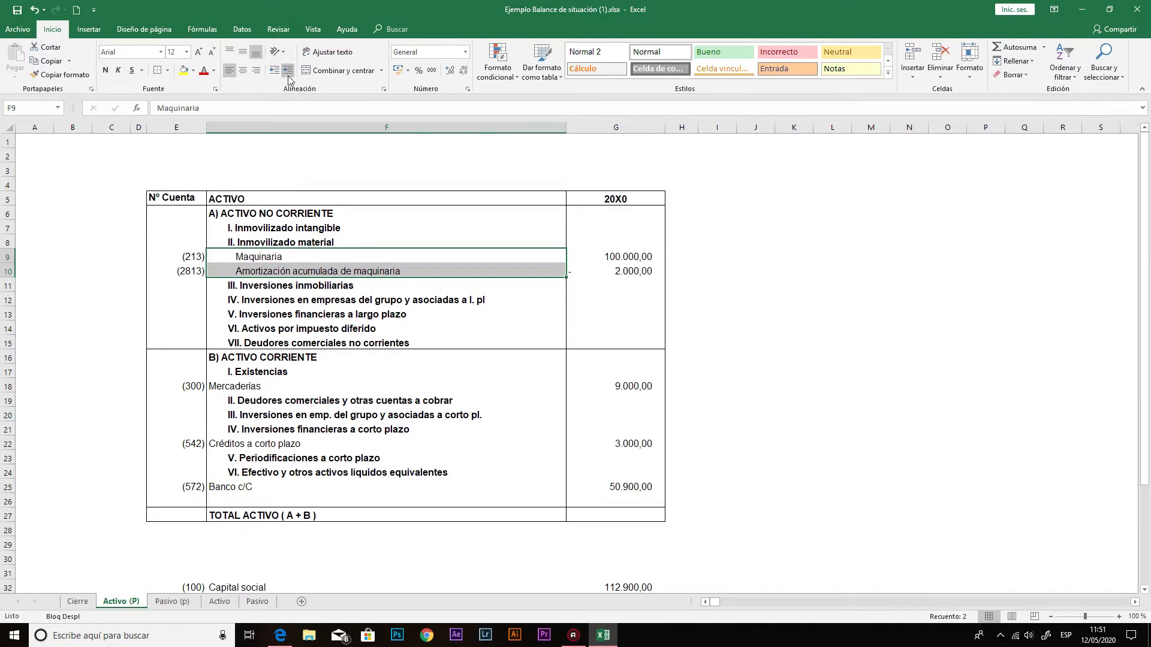
# - Indent the Mercaderías, Créditos a corto plazo and Banco c/C account names beneath their current asset headings
pyautogui.click(214, 385)
pyautogui.click(288, 72)
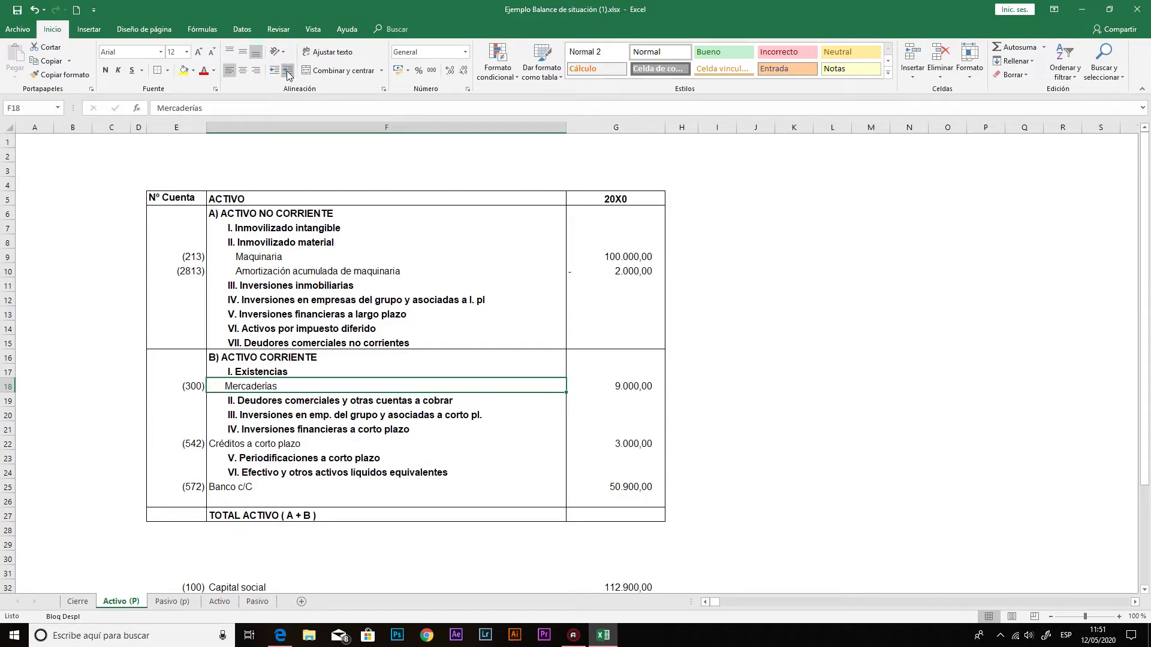
pyautogui.click(214, 446)
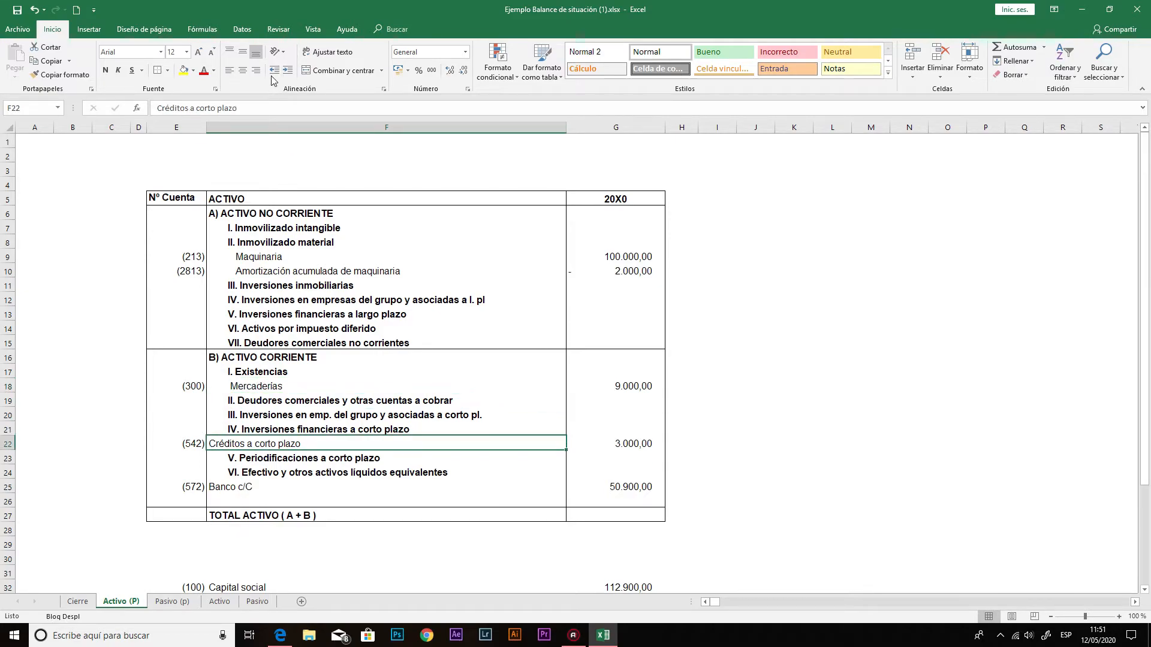
pyautogui.doubleClick(289, 72)
pyautogui.click(289, 71)
pyautogui.click(289, 72)
pyautogui.click(217, 489)
pyautogui.doubleClick(289, 71)
pyautogui.click(289, 72)
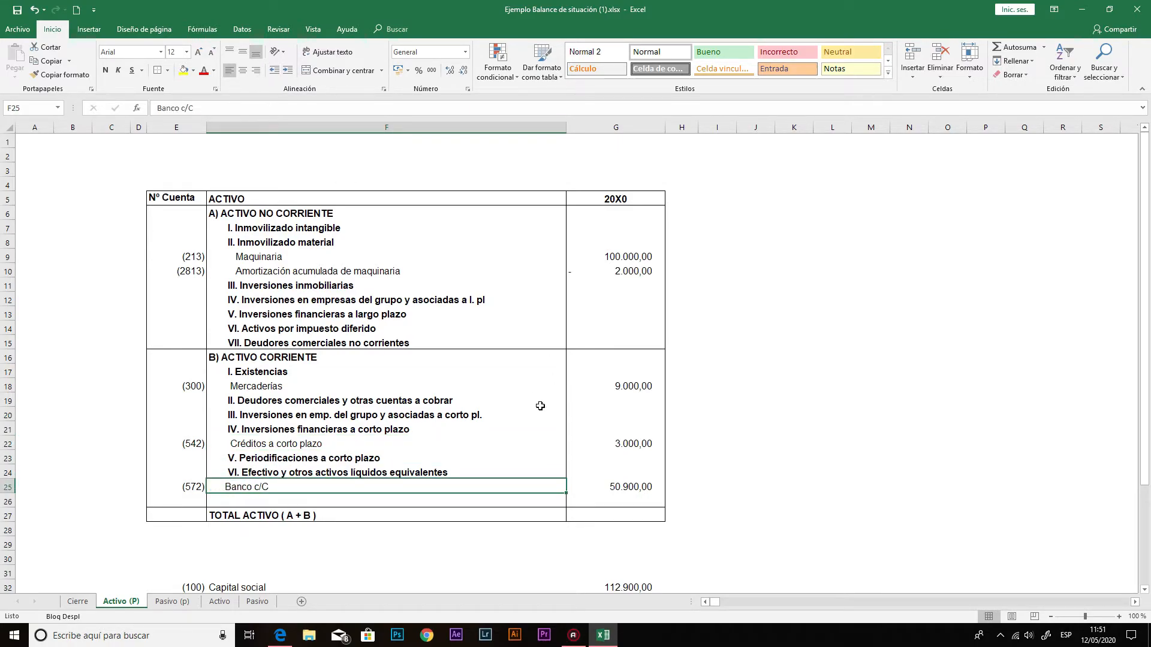
# - Total II. Inmovilizado material in G8 with a SUMA of G9:G10
pyautogui.click(321, 242)
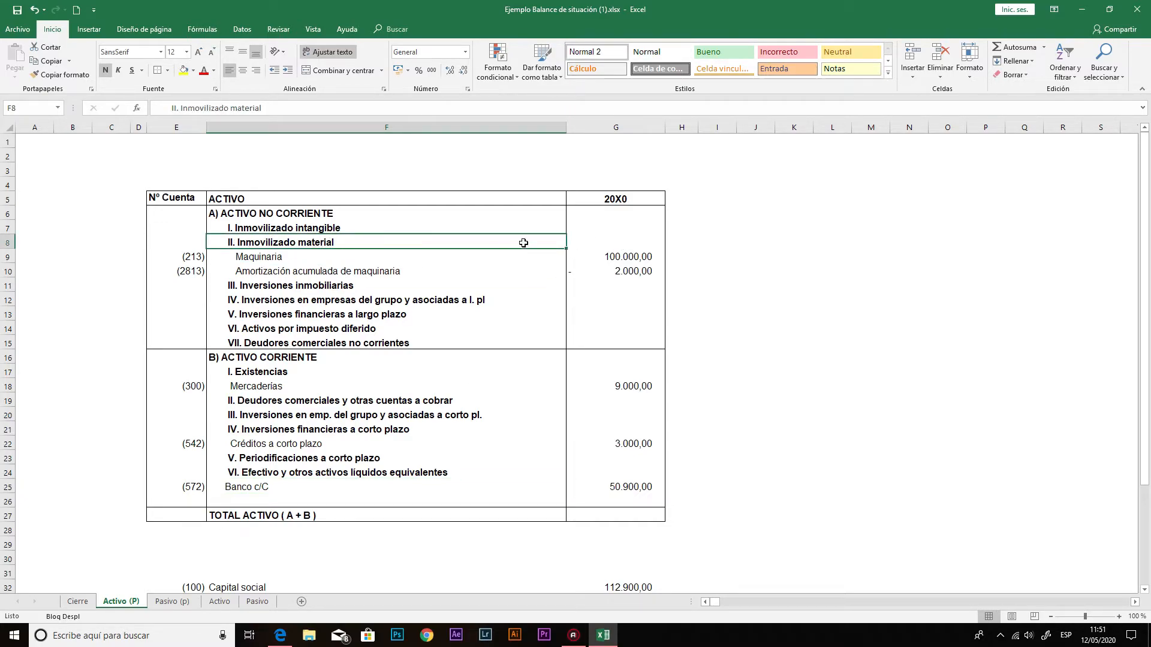
pyautogui.click(595, 240)
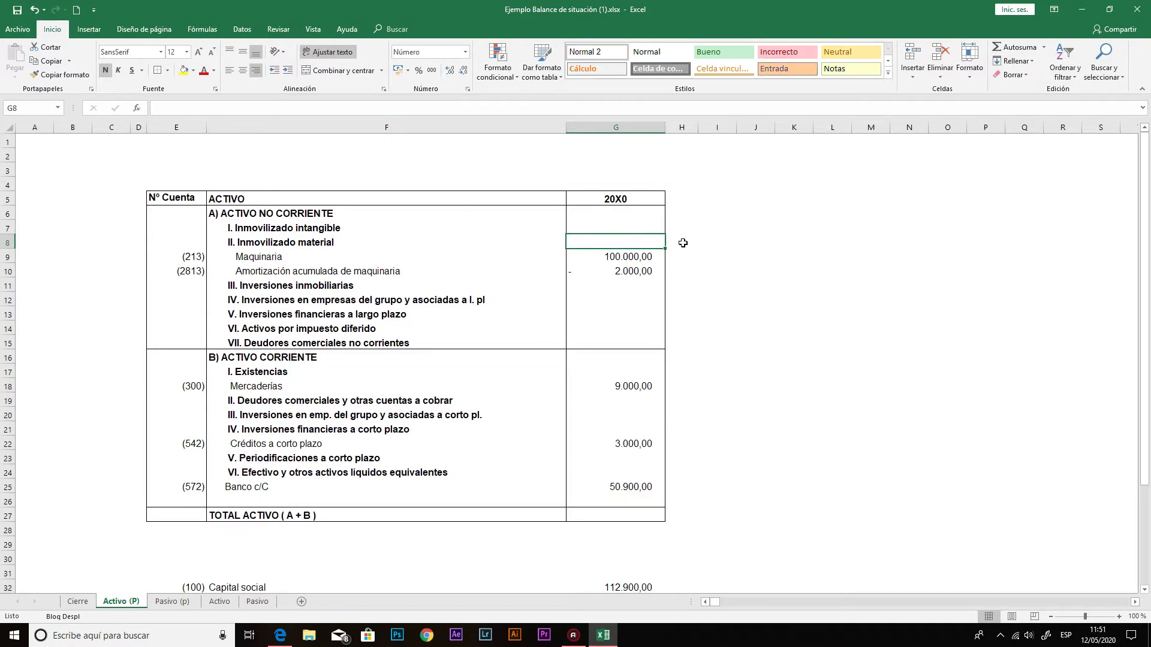
pyautogui.click(1015, 48)
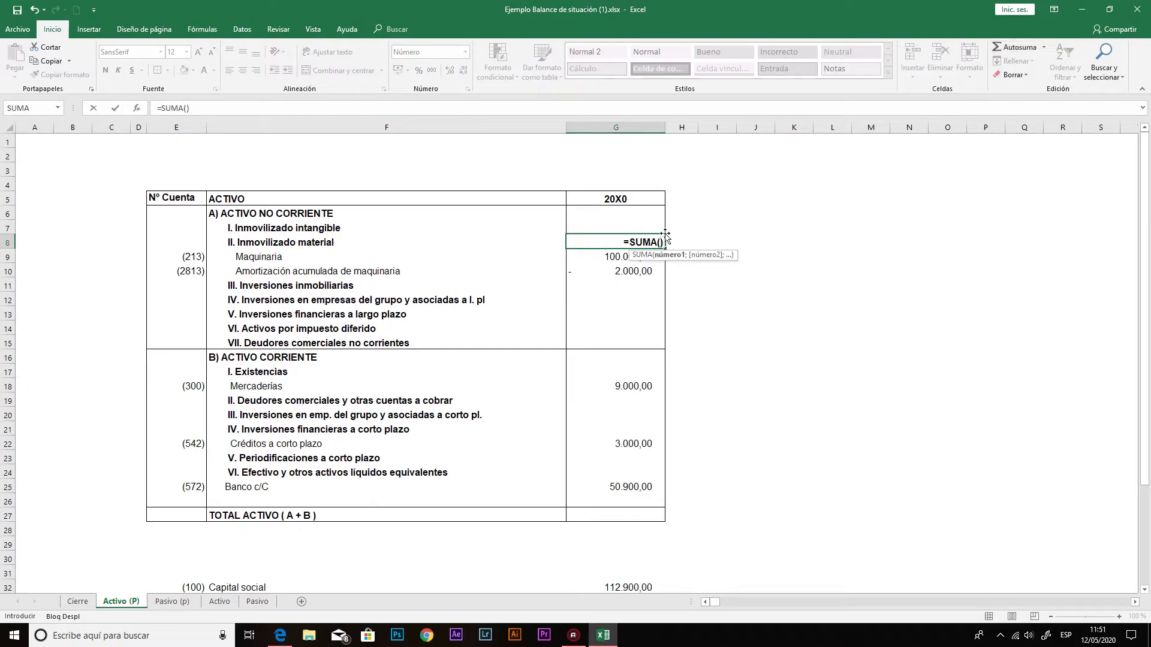
pyautogui.moveTo(625, 277); pyautogui.dragTo(627, 259)
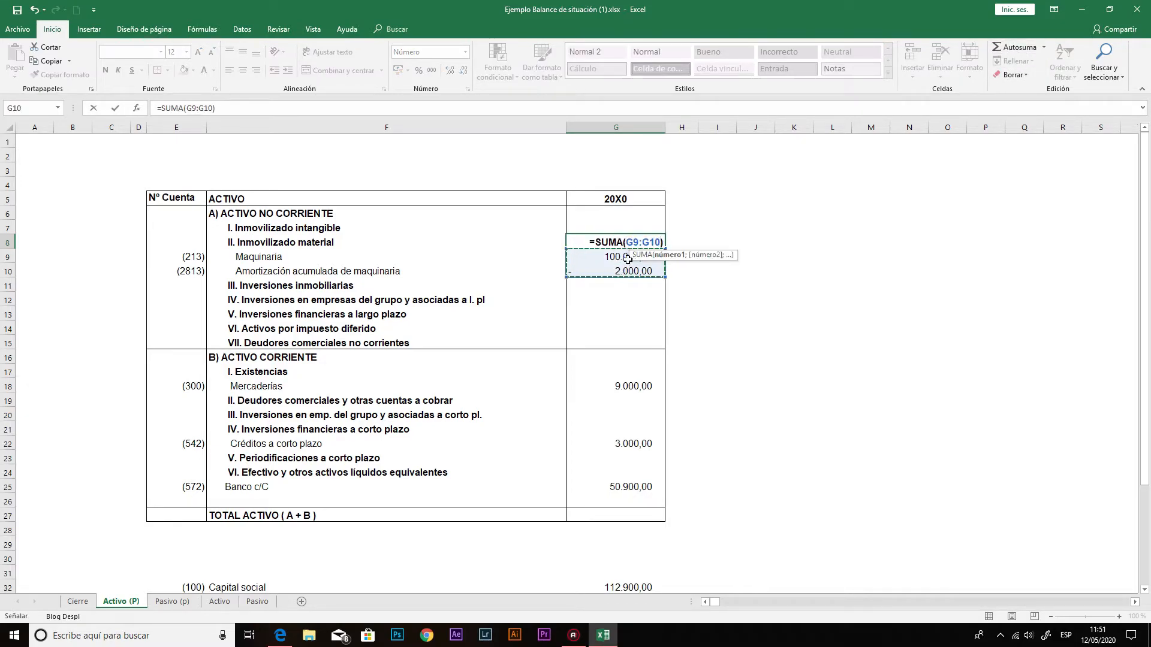
pyautogui.press('Return')
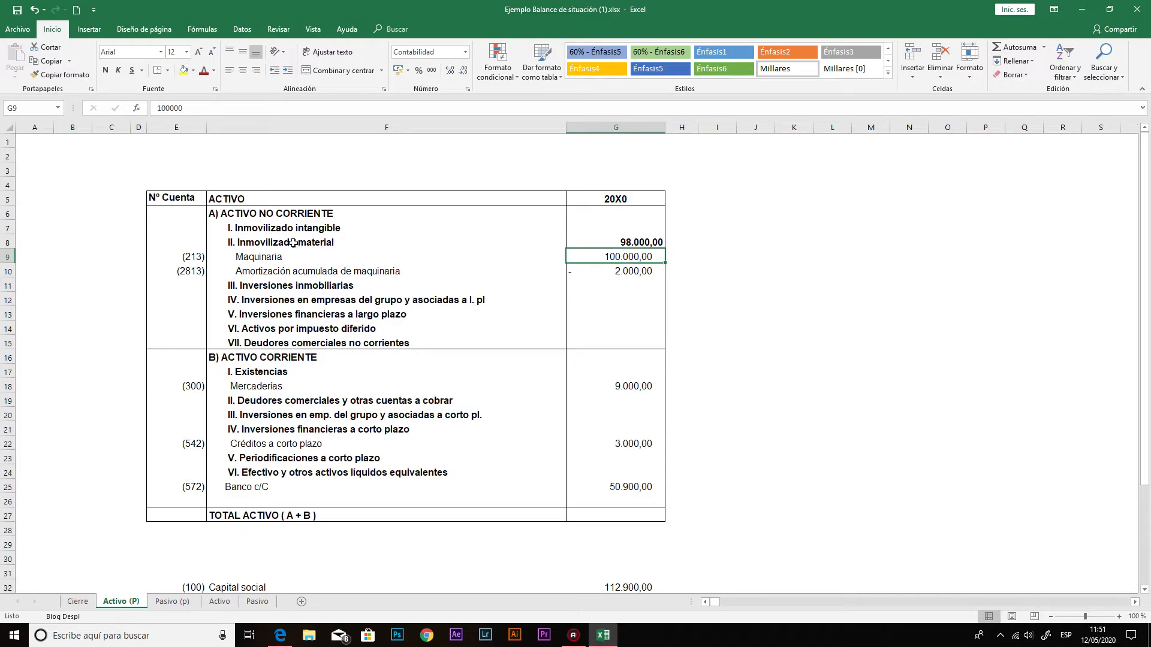
# - Delete the unused non-current asset rows: I. Inmovilizado intangible and headings III. Inversiones inmobiliarias through VII. Deudores comerciales no corrientes
pyautogui.click(268, 230)
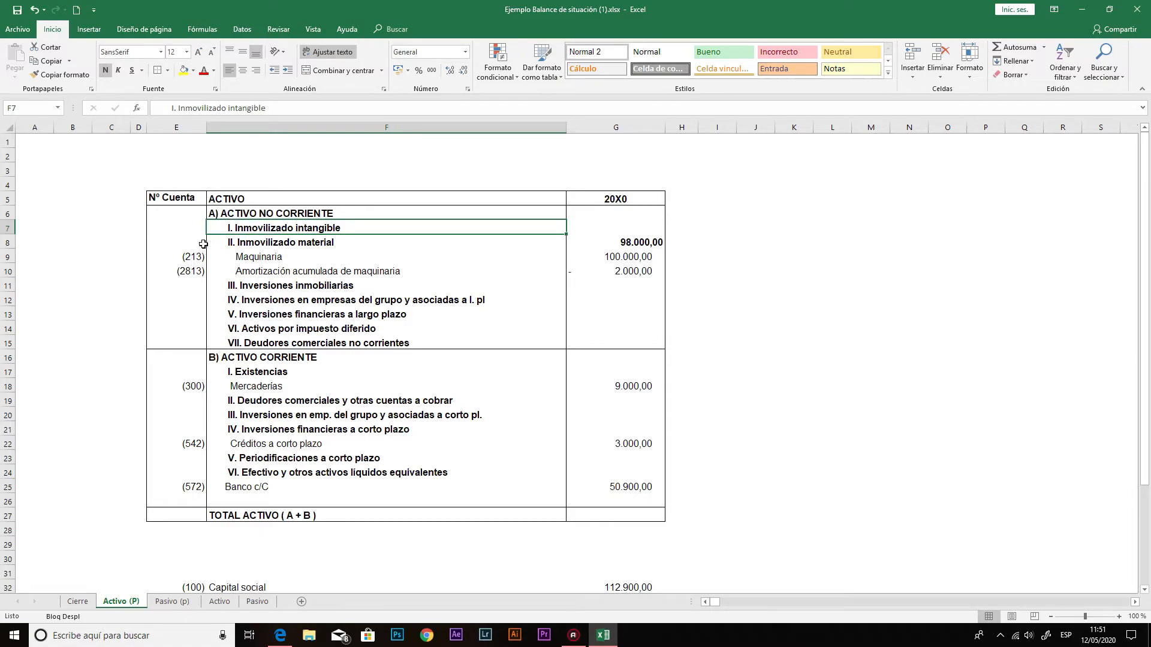
pyautogui.click(3, 227)
pyautogui.rightClick(3, 227)
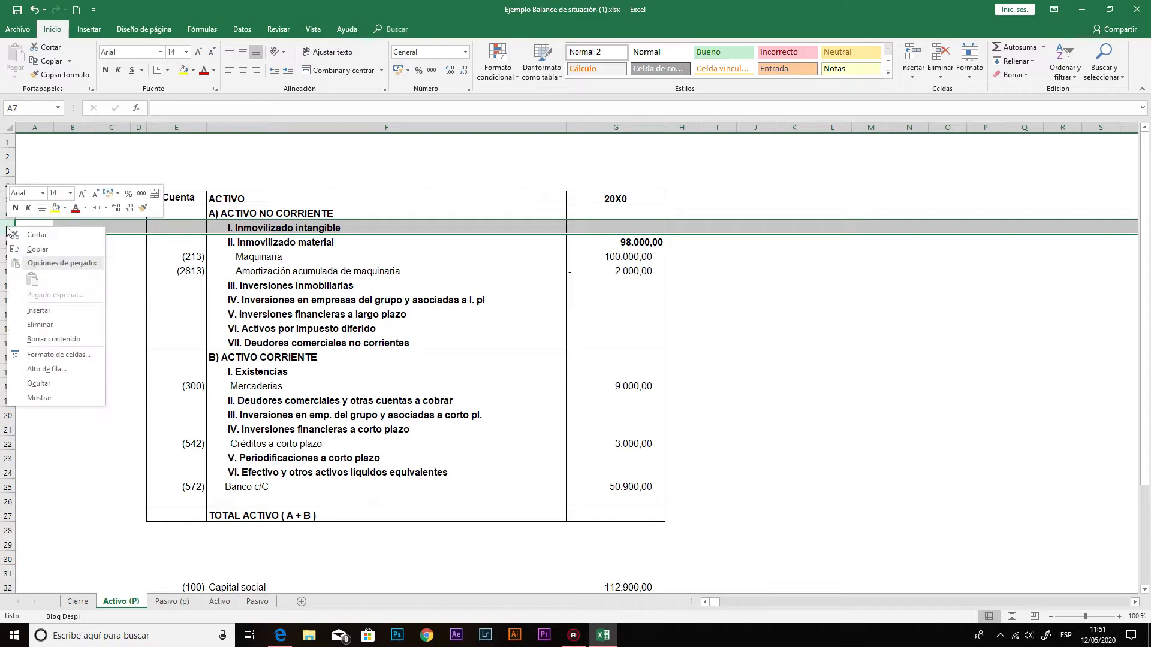
pyautogui.click(49, 324)
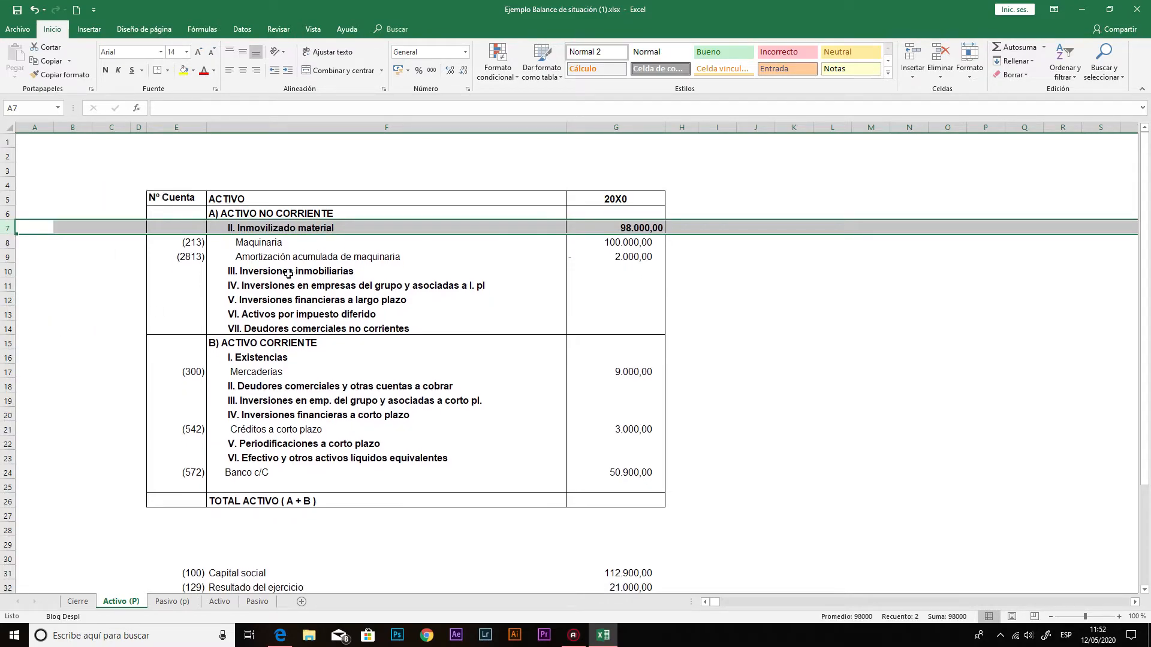
pyautogui.click(251, 274)
pyautogui.moveTo(7, 271); pyautogui.dragTo(20, 324)
pyautogui.rightClick(223, 308)
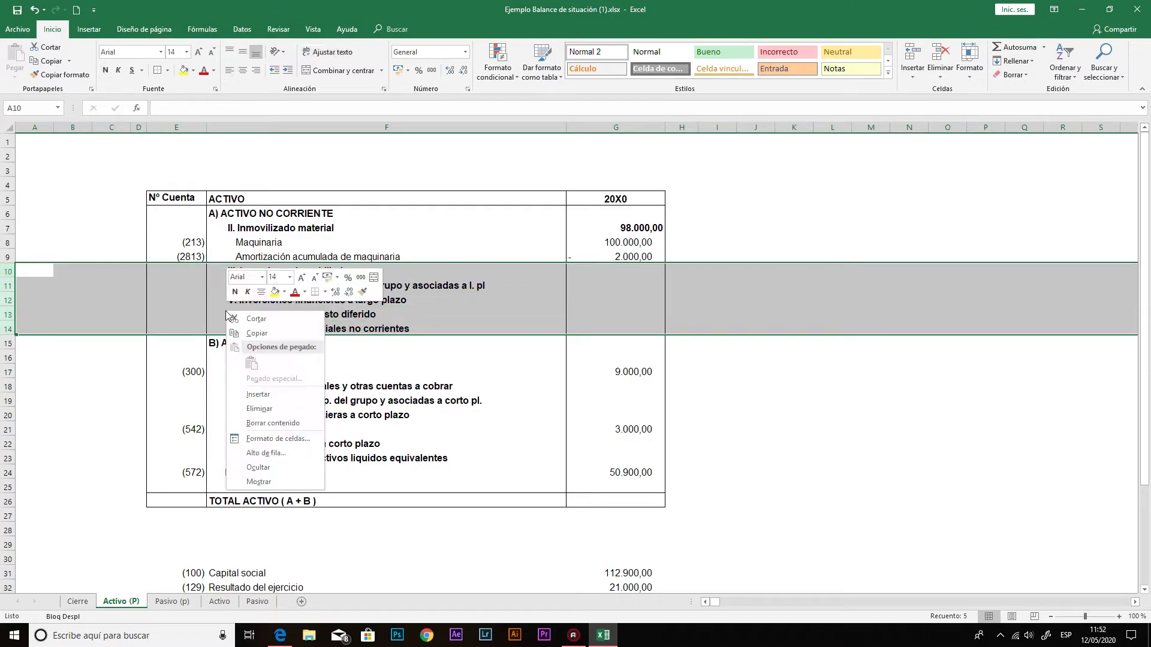
pyautogui.click(264, 407)
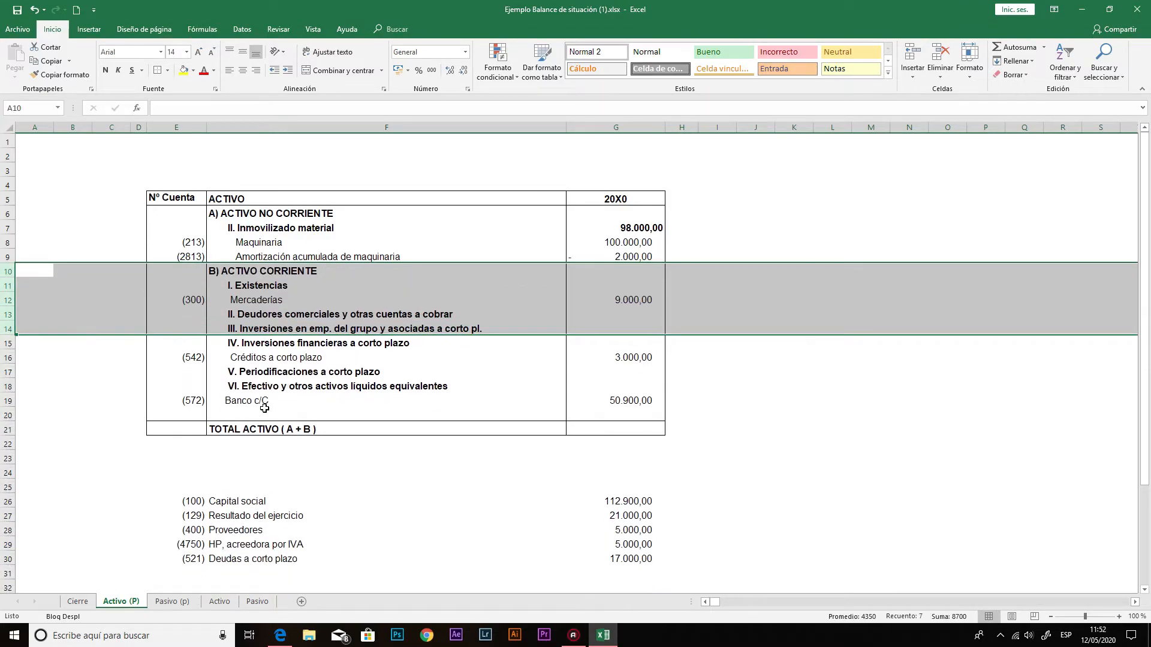
# - Delete the unused current asset rows II. Deudores comerciales, III. Inversiones en emp. del grupo and V. Periodificaciones a corto plazo
pyautogui.click(284, 315)
pyautogui.moveTo(6, 313); pyautogui.dragTo(11, 324)
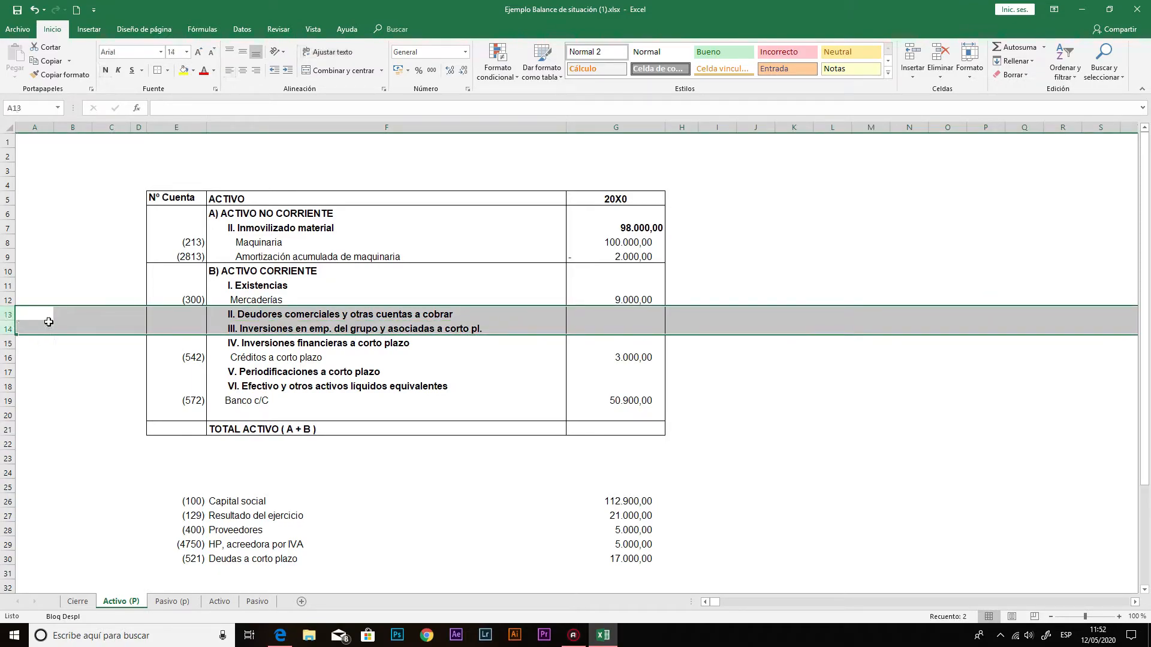
pyautogui.rightClick(274, 324)
pyautogui.click(310, 422)
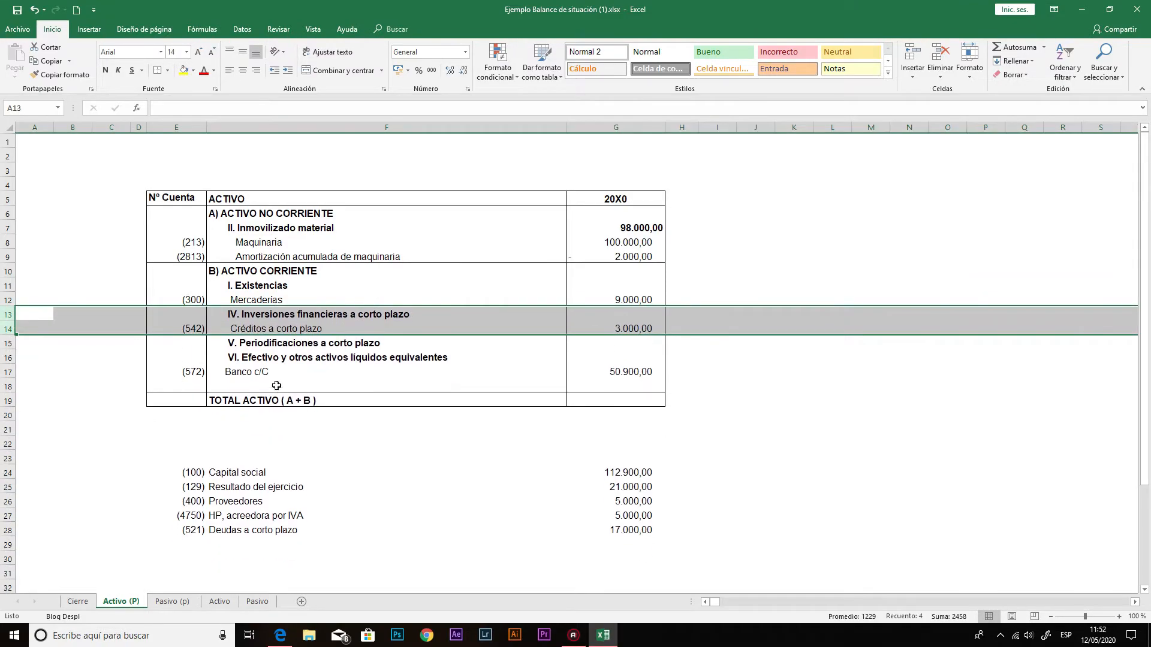
pyautogui.click(273, 345)
pyautogui.click(5, 341)
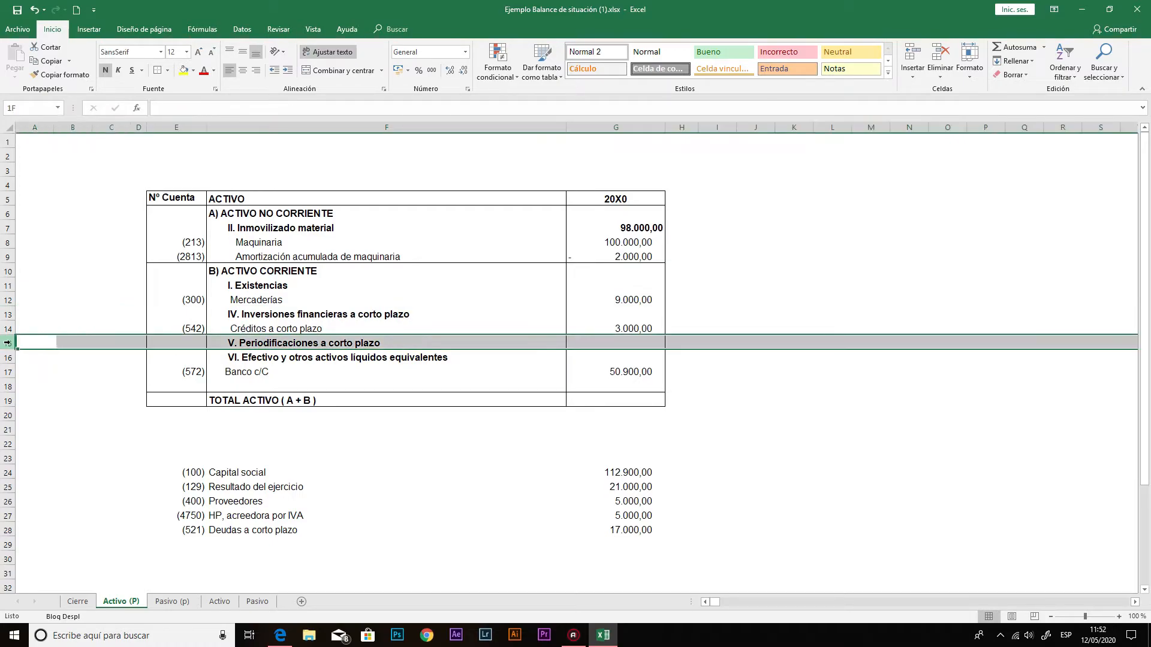
pyautogui.rightClick(7, 342)
pyautogui.click(78, 433)
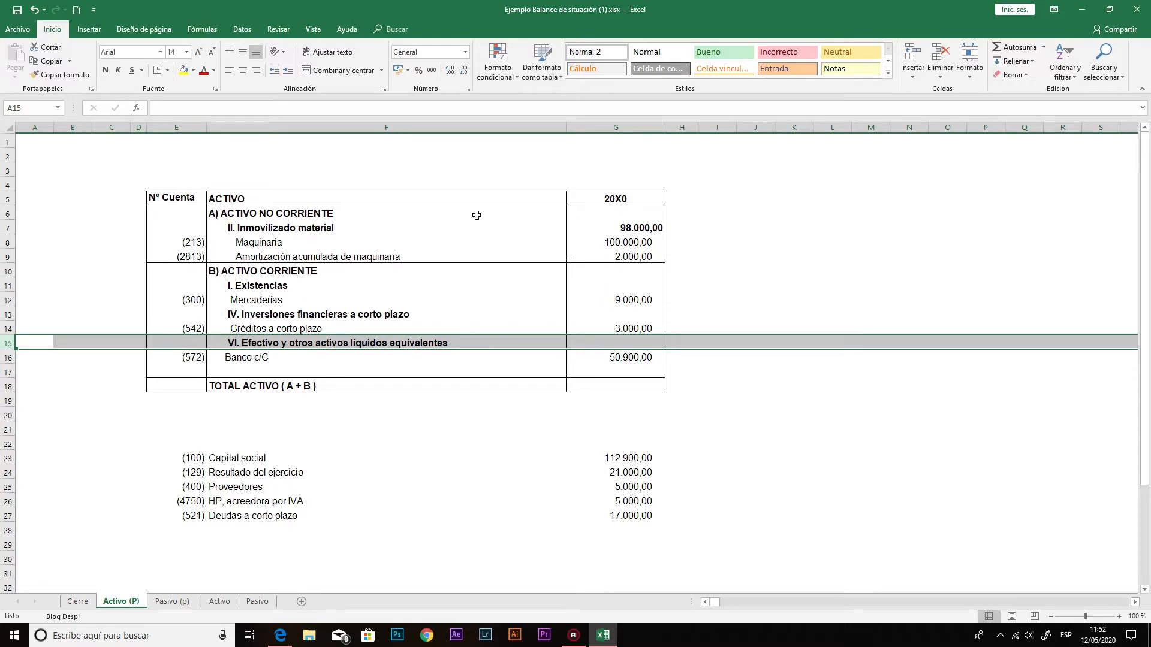
# - Total A) ACTIVO NO CORRIENTE in G6 with a SUMA of G7
pyautogui.click(389, 213)
pyautogui.click(641, 214)
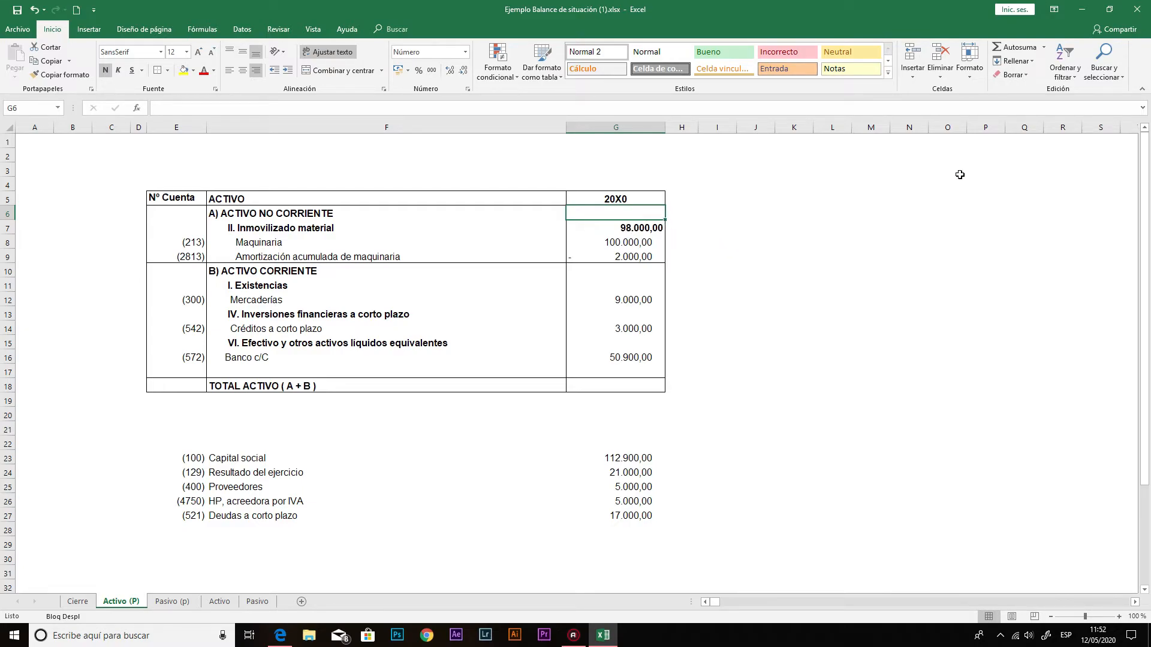
pyautogui.click(1013, 46)
pyautogui.click(609, 226)
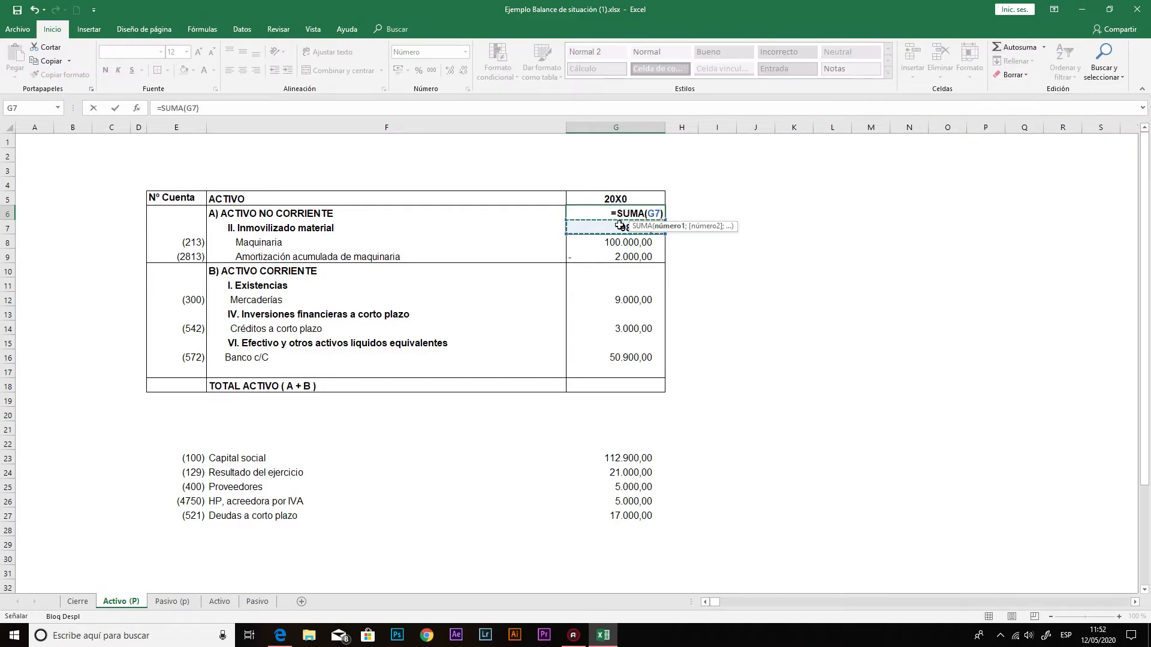
pyautogui.press('Return')
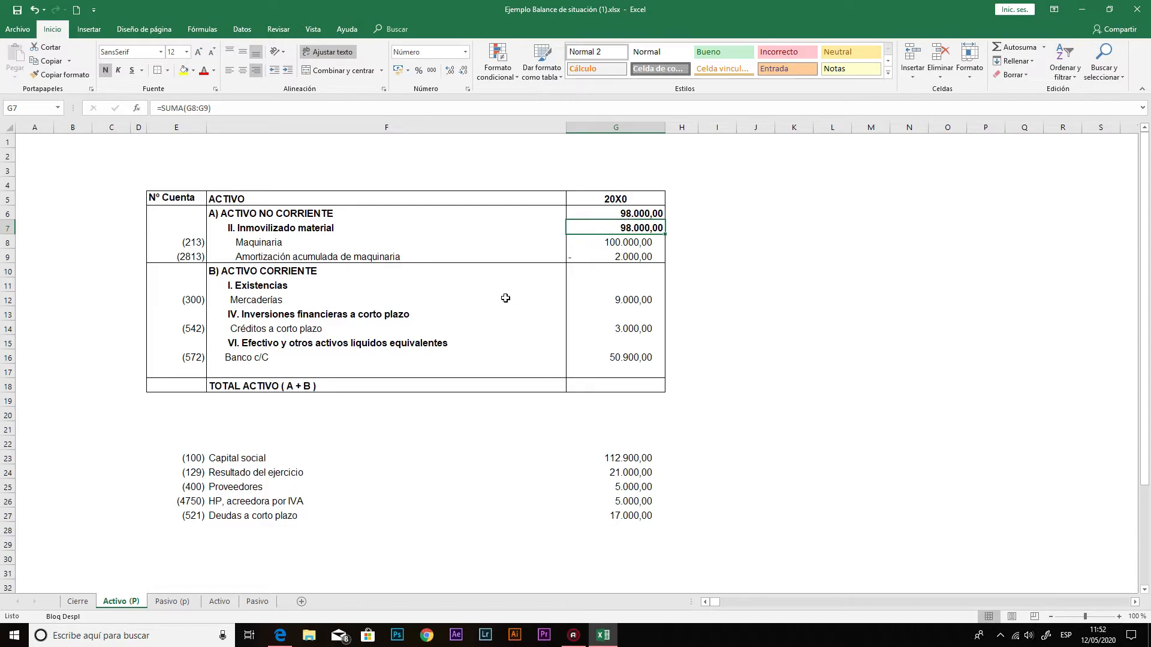
# - Total I. Existencias in G11 with a SUMA of the Mercaderías amount in G12
pyautogui.click(310, 288)
pyautogui.click(646, 285)
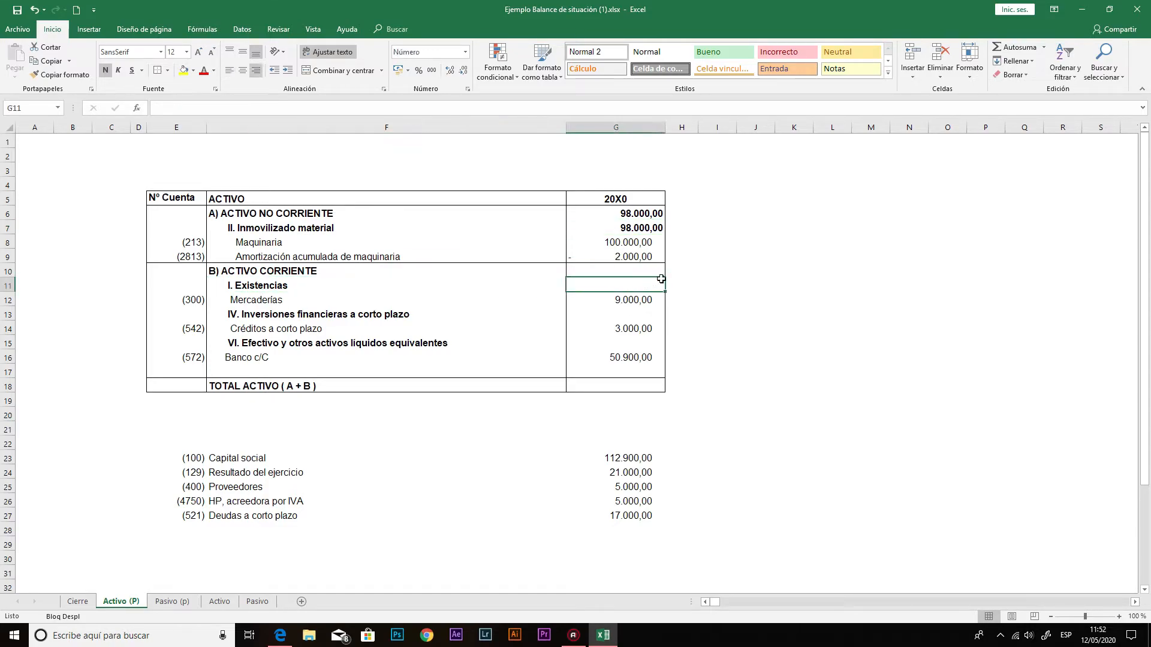
pyautogui.click(1016, 48)
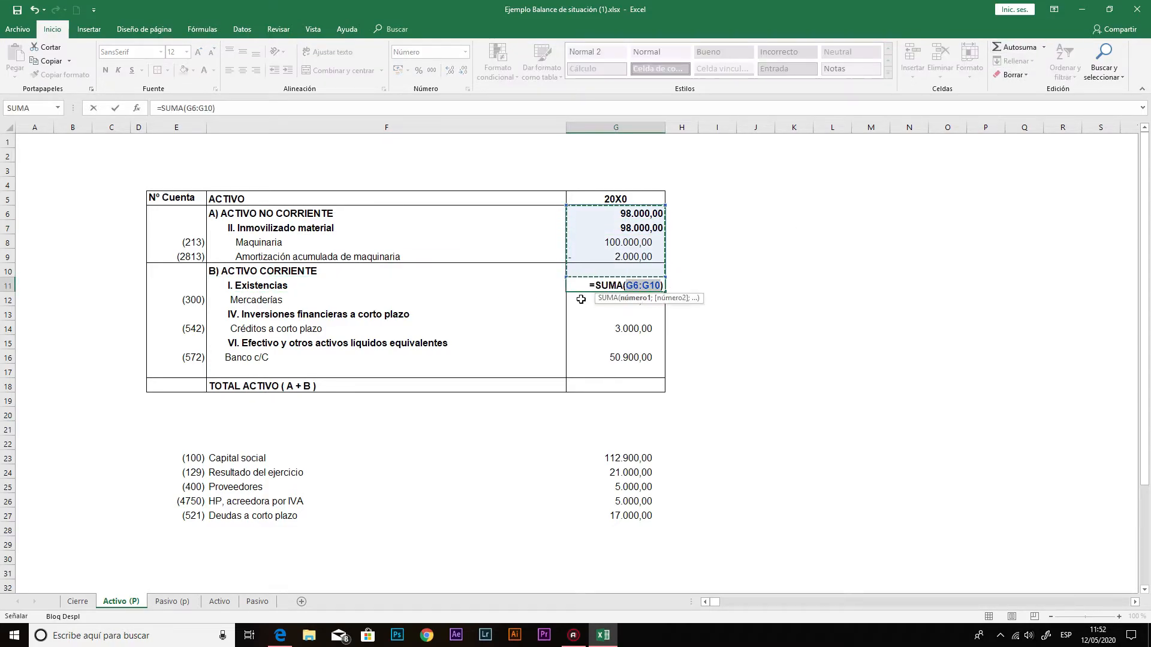
pyautogui.click(595, 296)
pyautogui.press('Return')
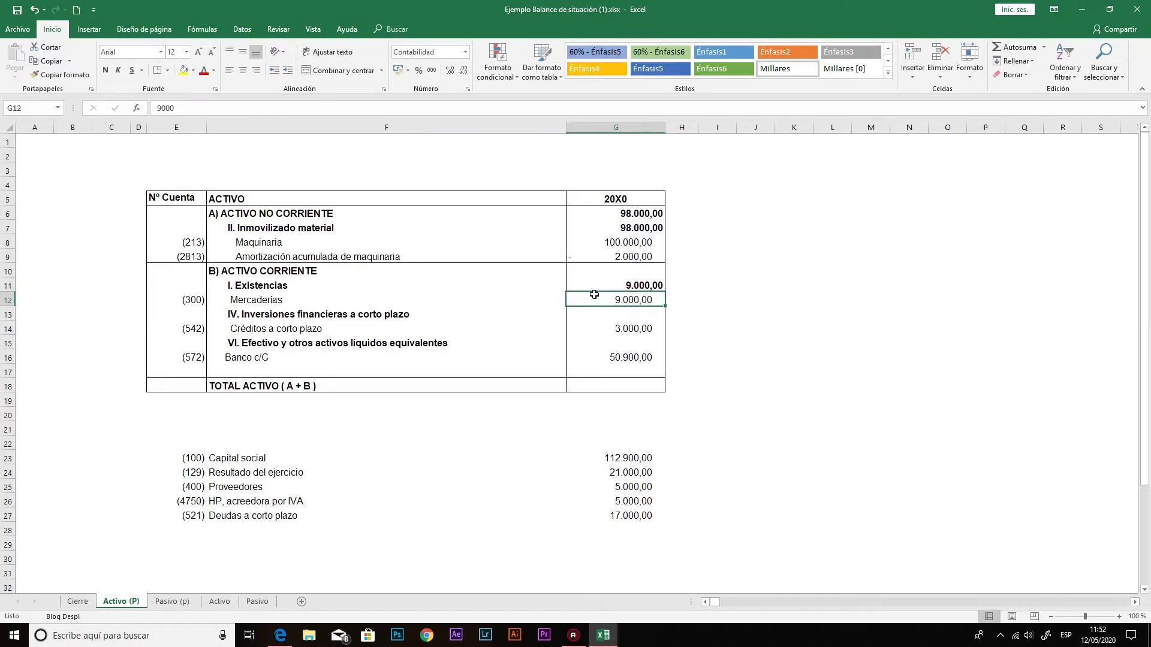
# - Total IV. Inversiones financieras a corto plazo in G13 with a SUMA of the Créditos a corto plazo amount in G14
pyautogui.click(609, 318)
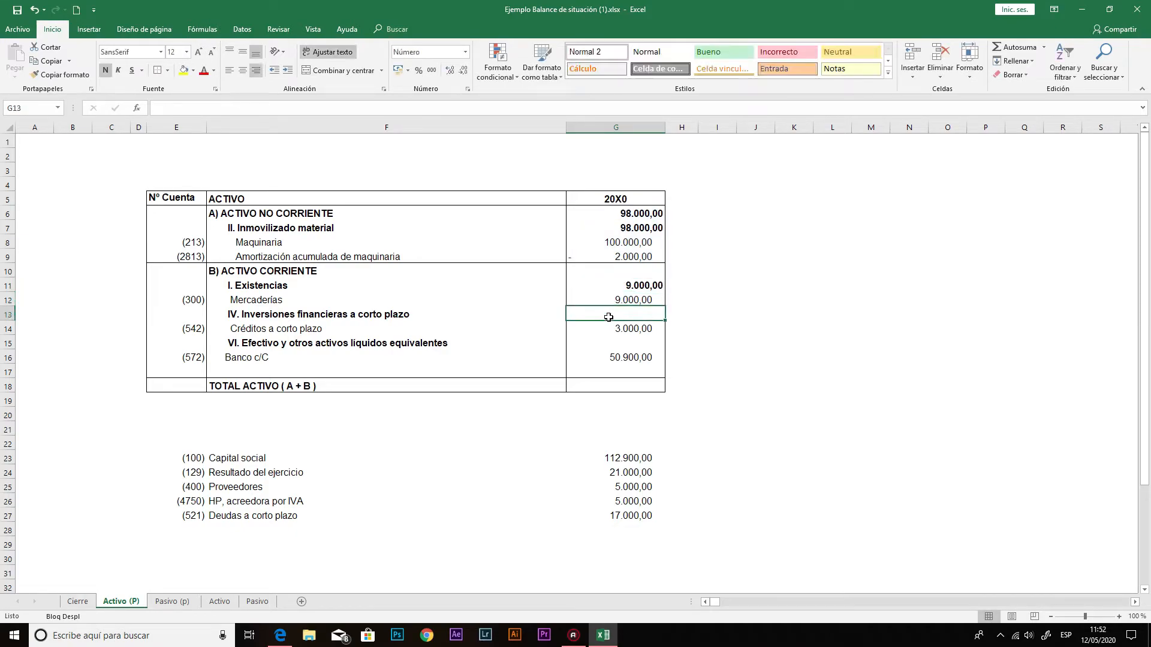
pyautogui.click(1013, 46)
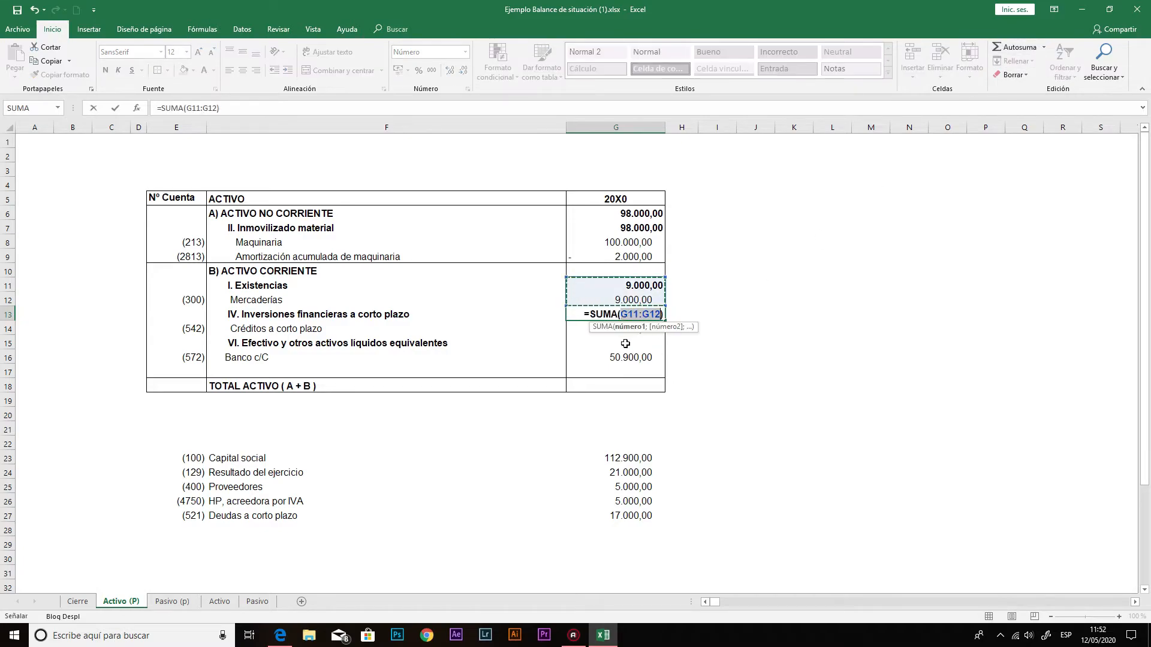
pyautogui.click(601, 329)
pyautogui.press('Return')
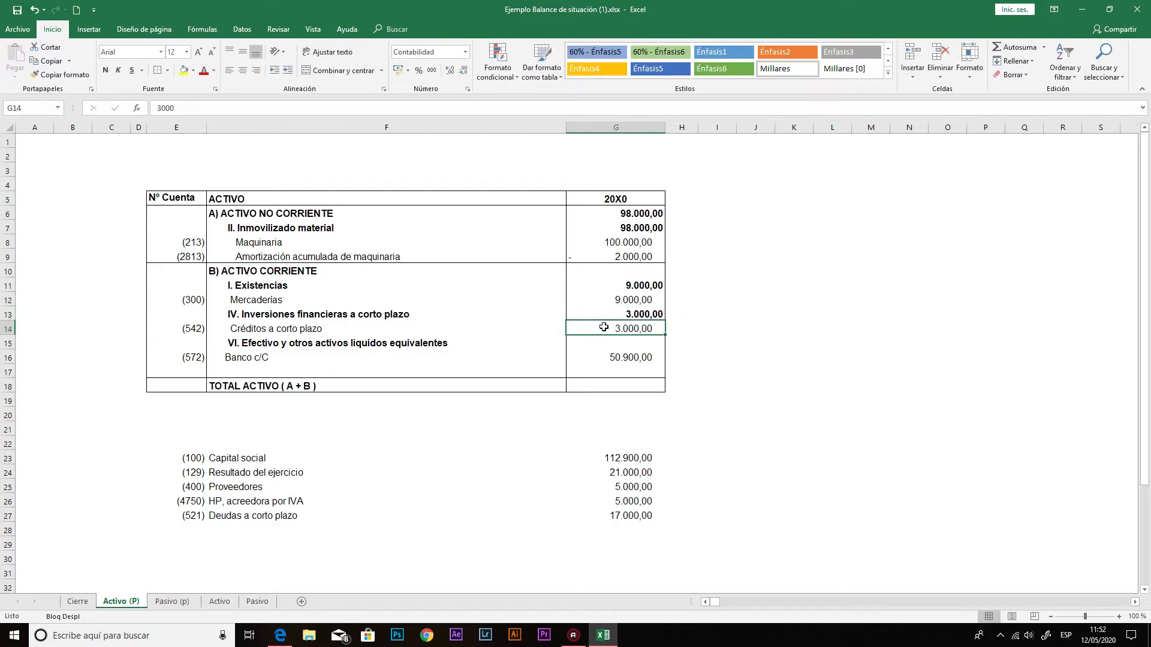
# - Total VI. Efectivo y otros activos líquidos equivalentes in G15 with a SUMA of the Banco c/C amount in G16
pyautogui.click(649, 349)
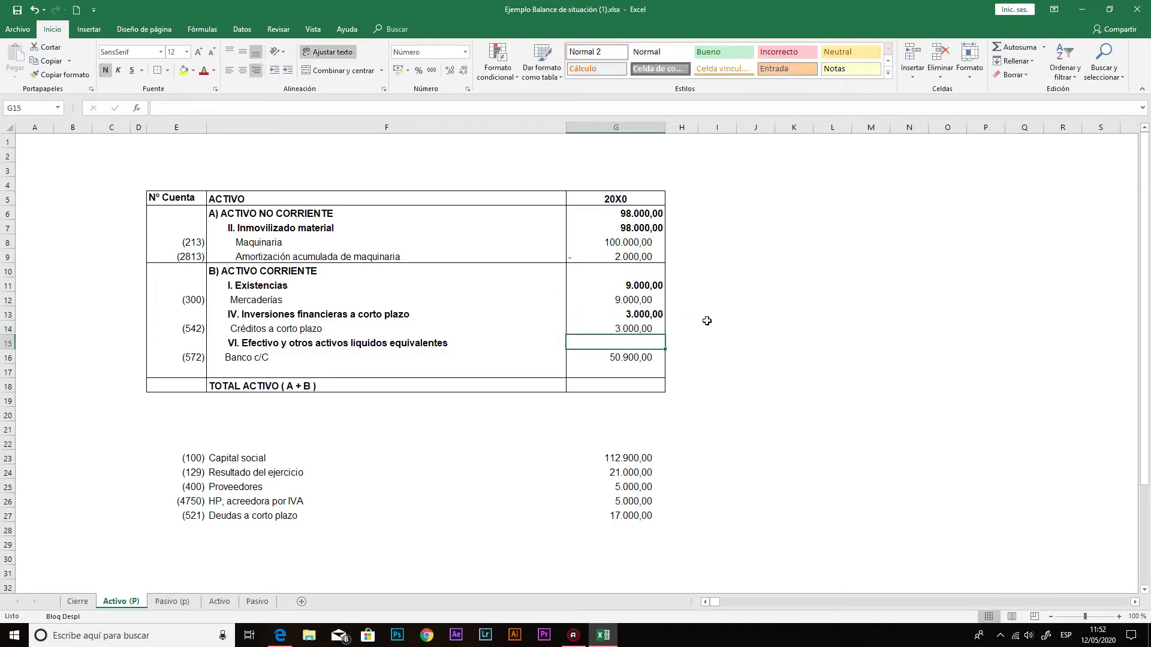
pyautogui.click(1013, 47)
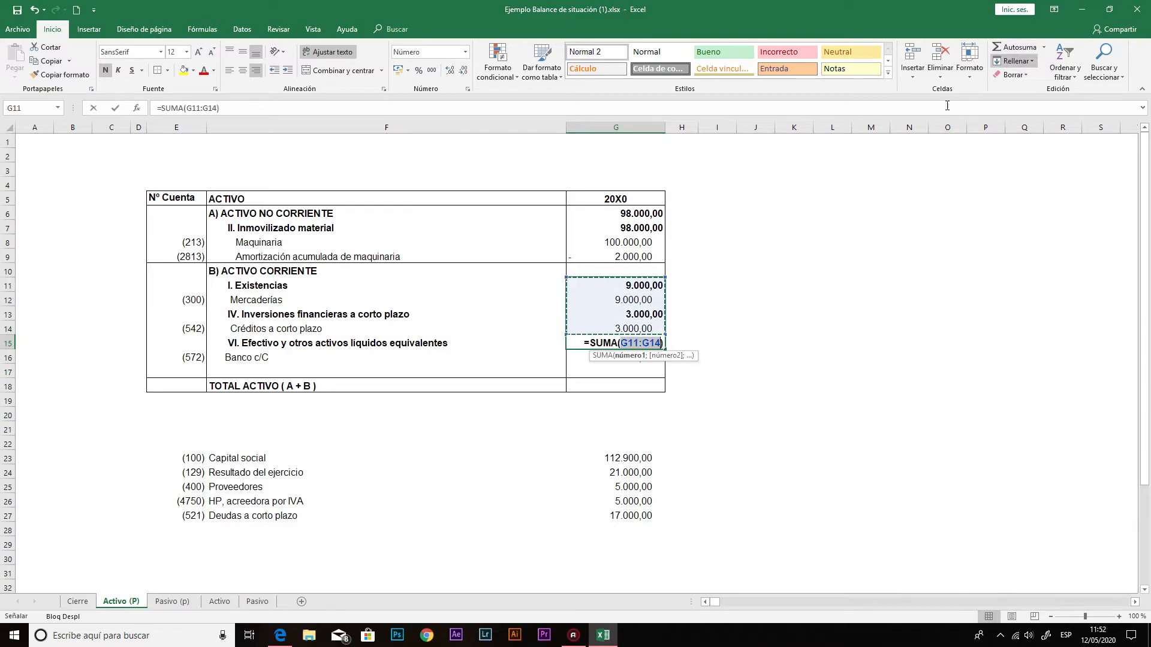
pyautogui.click(591, 358)
pyautogui.press('Return')
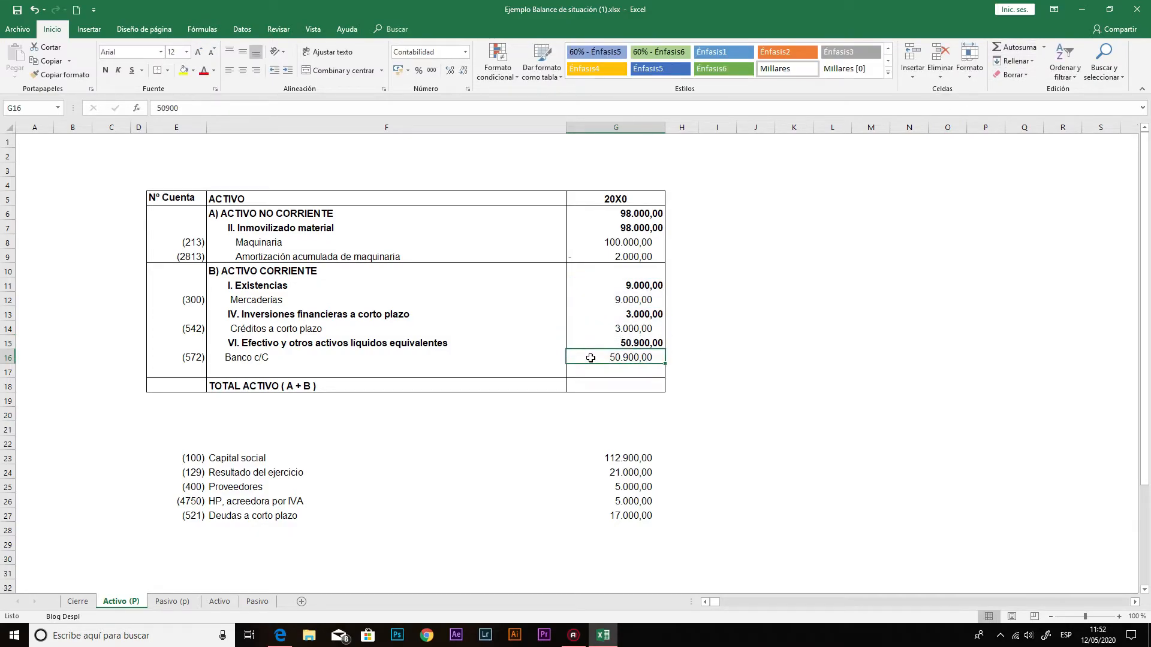
# - Total B) ACTIVO CORRIENTE in G10 with a formula adding the heading subtotals G11, G13 and G15
pyautogui.click(648, 275)
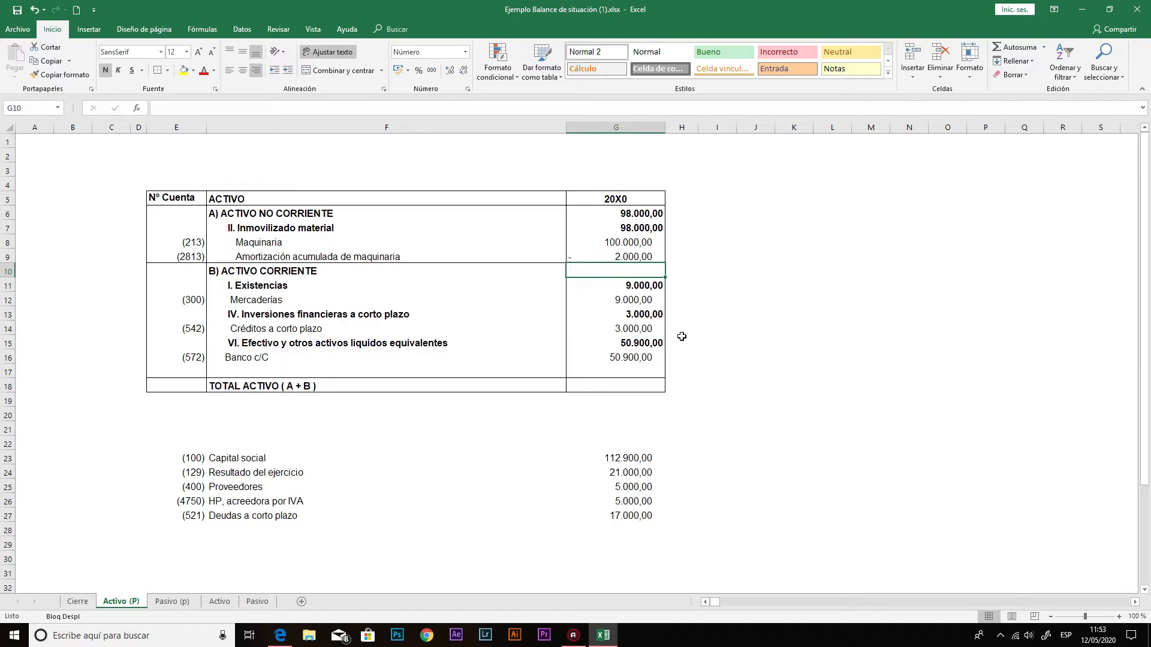
pyautogui.write('=')
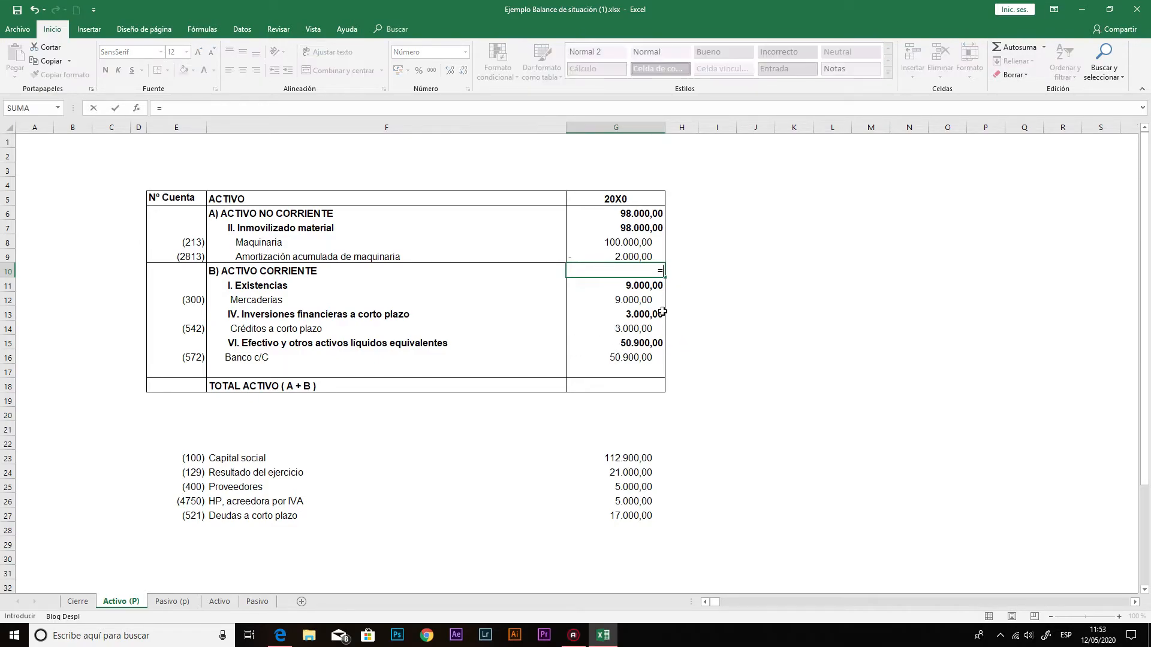
pyautogui.click(643, 280)
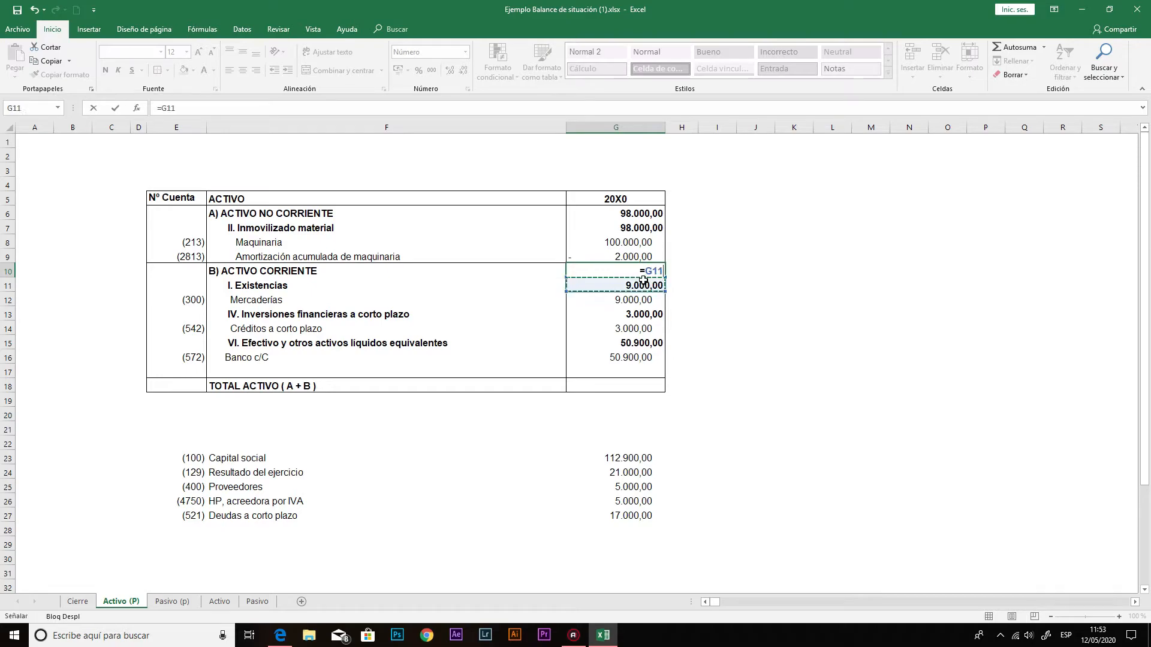
pyautogui.write('+')
pyautogui.click(656, 314)
pyautogui.write('+')
pyautogui.click(628, 343)
pyautogui.press('Return')
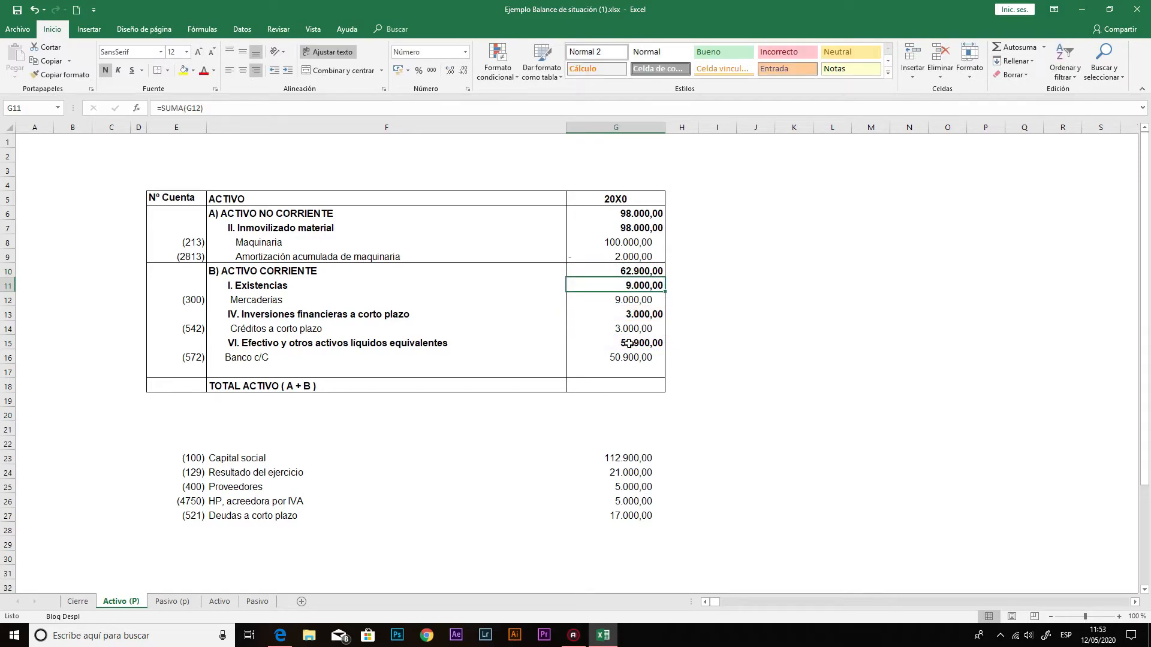
# - Calculate TOTAL ACTIVO ( A + B ) in G18 with the formula =G6+G10
pyautogui.click(599, 384)
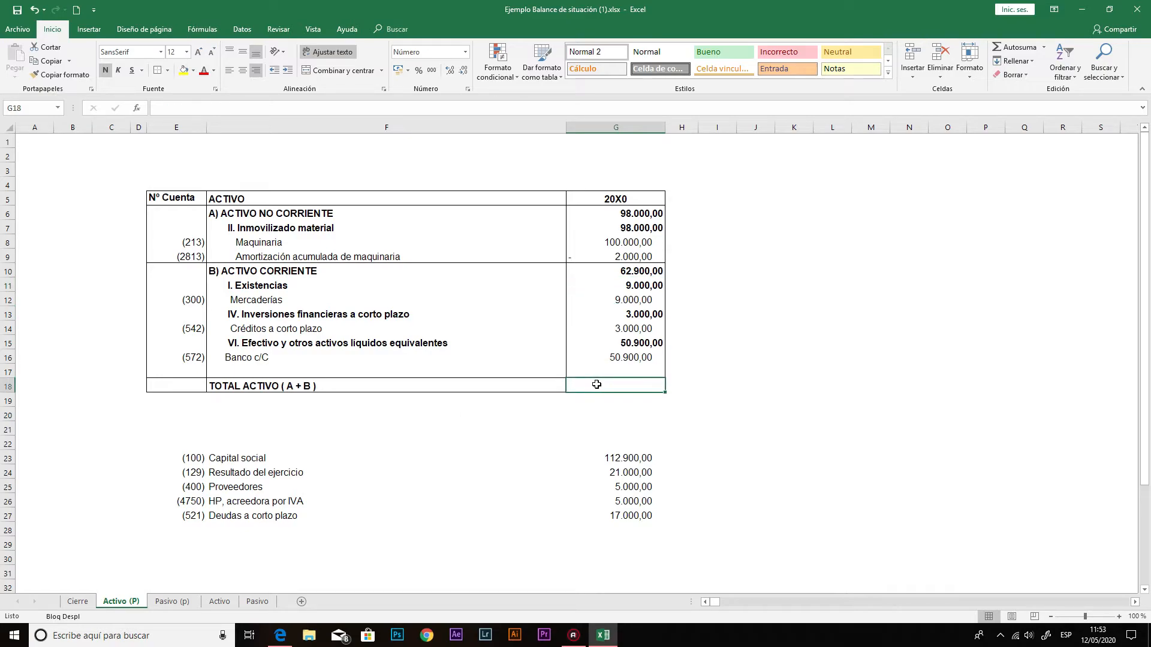
pyautogui.write('=')
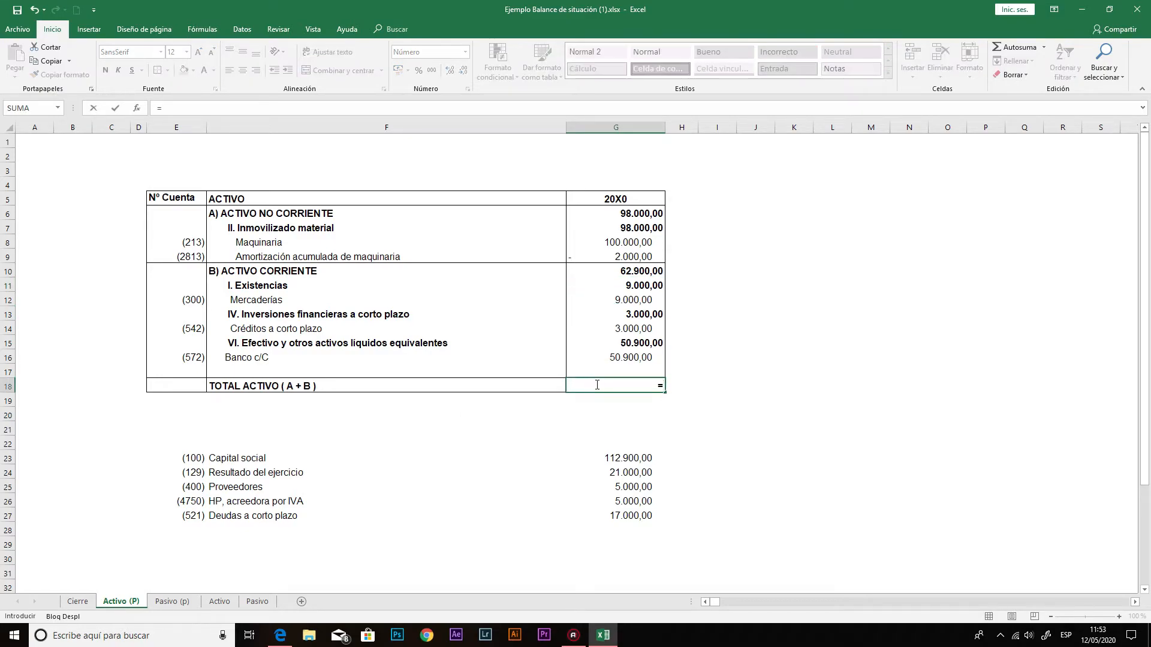
pyautogui.click(646, 213)
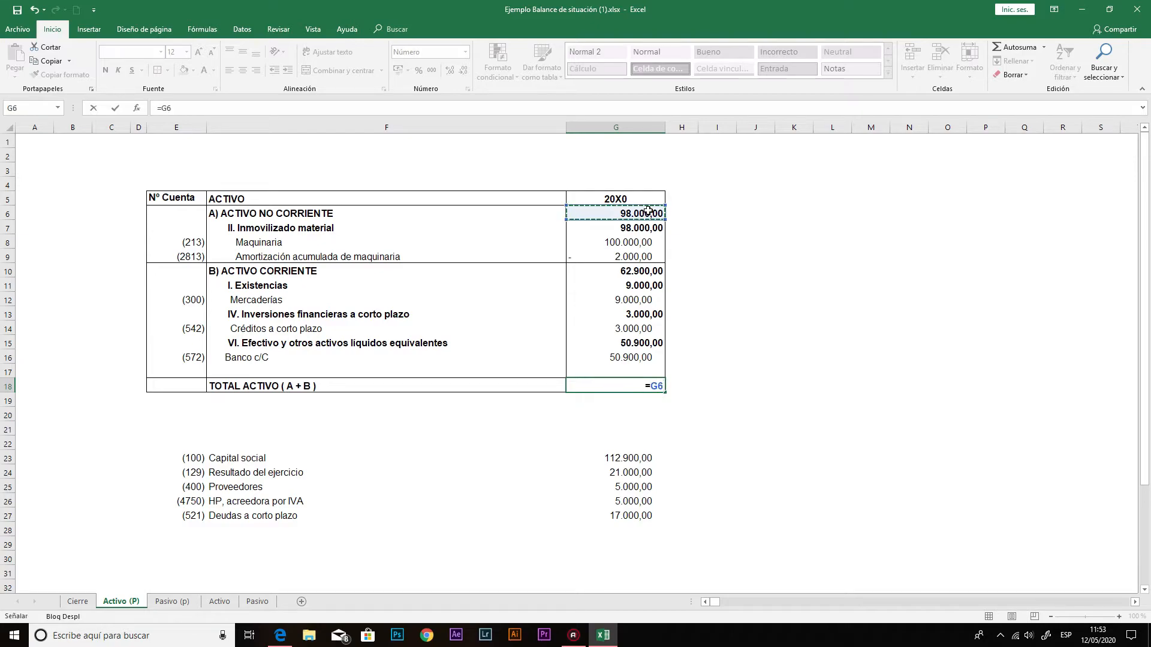
pyautogui.write('+')
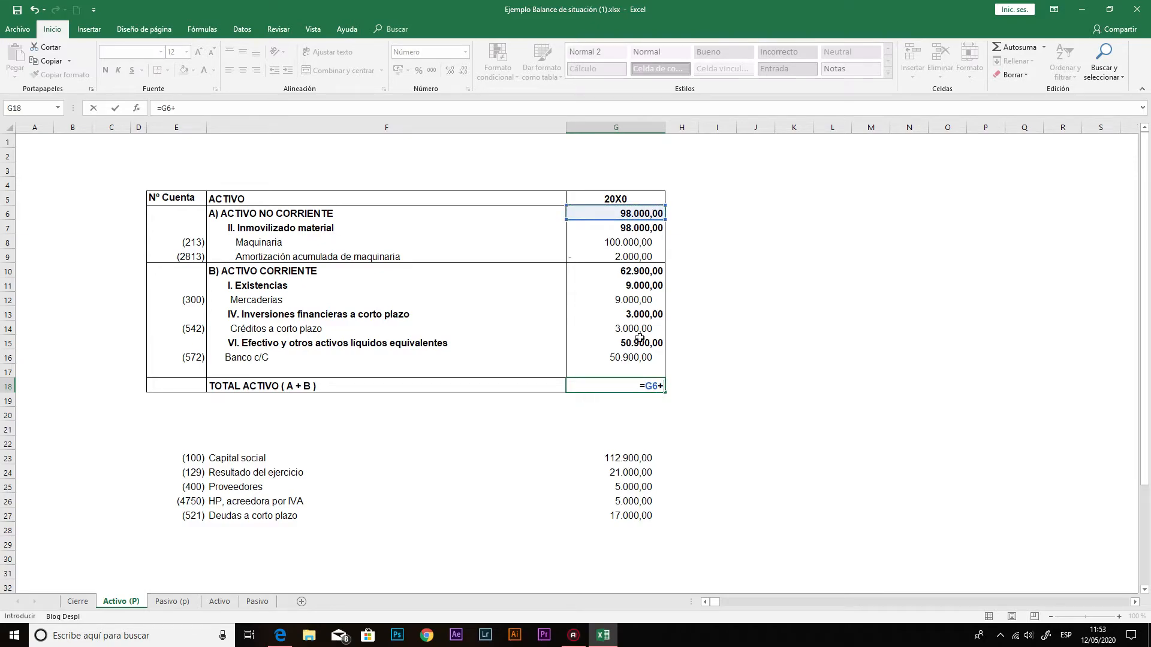
pyautogui.click(612, 274)
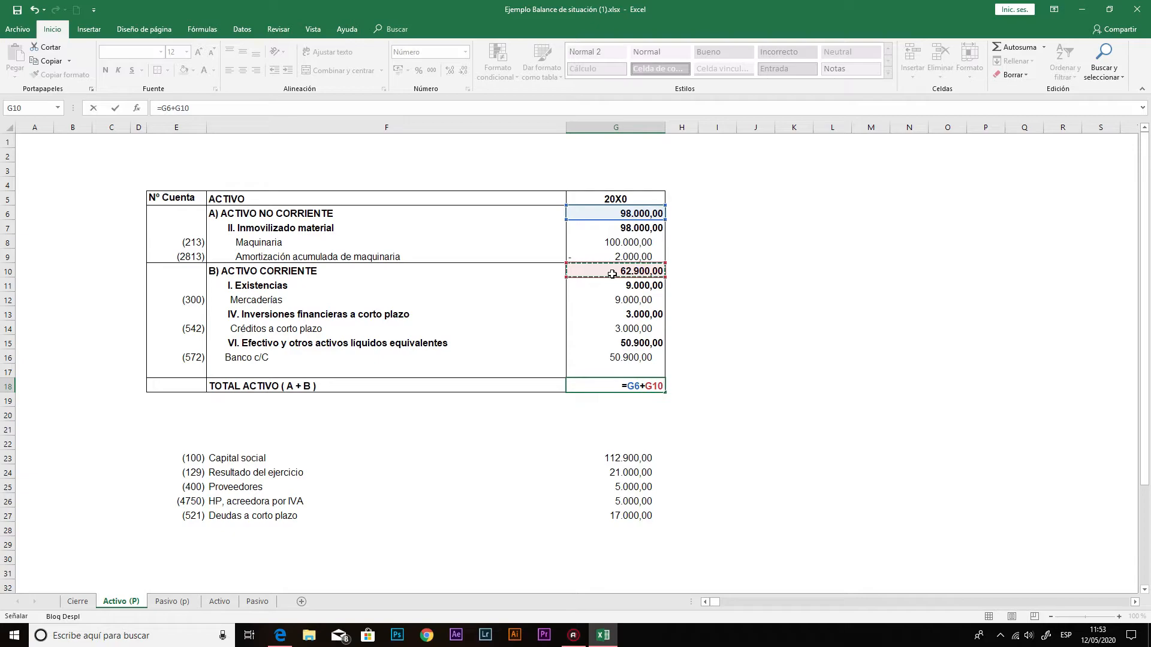
pyautogui.press('Return')
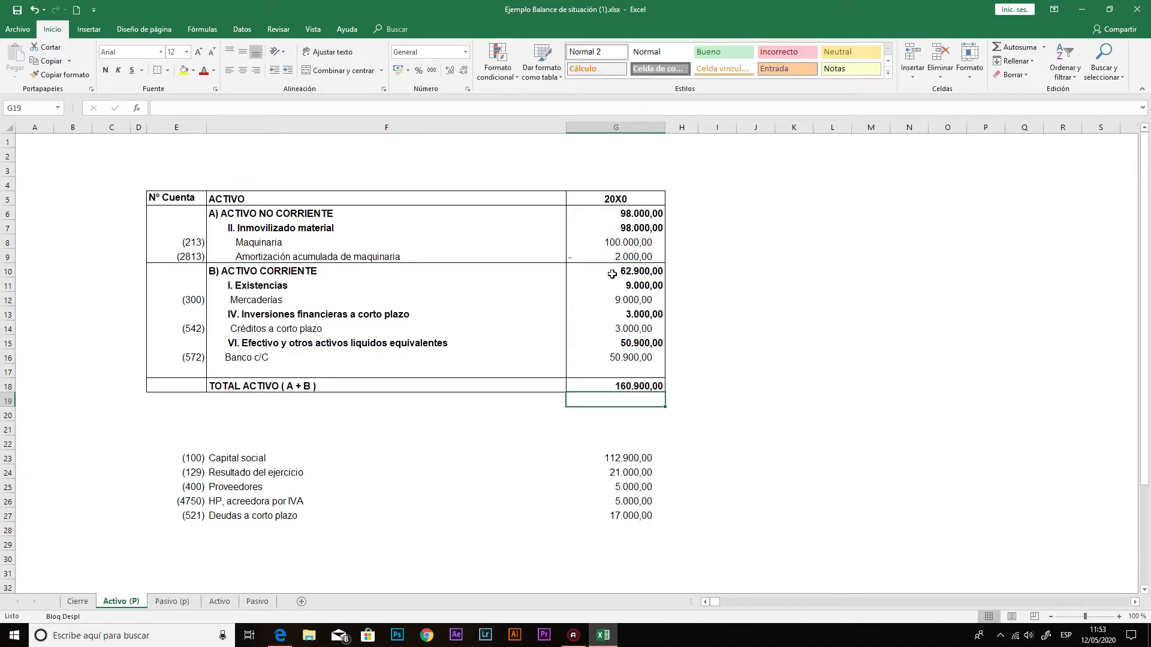
# - Copy the five equity and liability accounts in E23:G27 to the Pasivo (p) sheet, starting at E31
pyautogui.moveTo(189, 458); pyautogui.dragTo(601, 516)
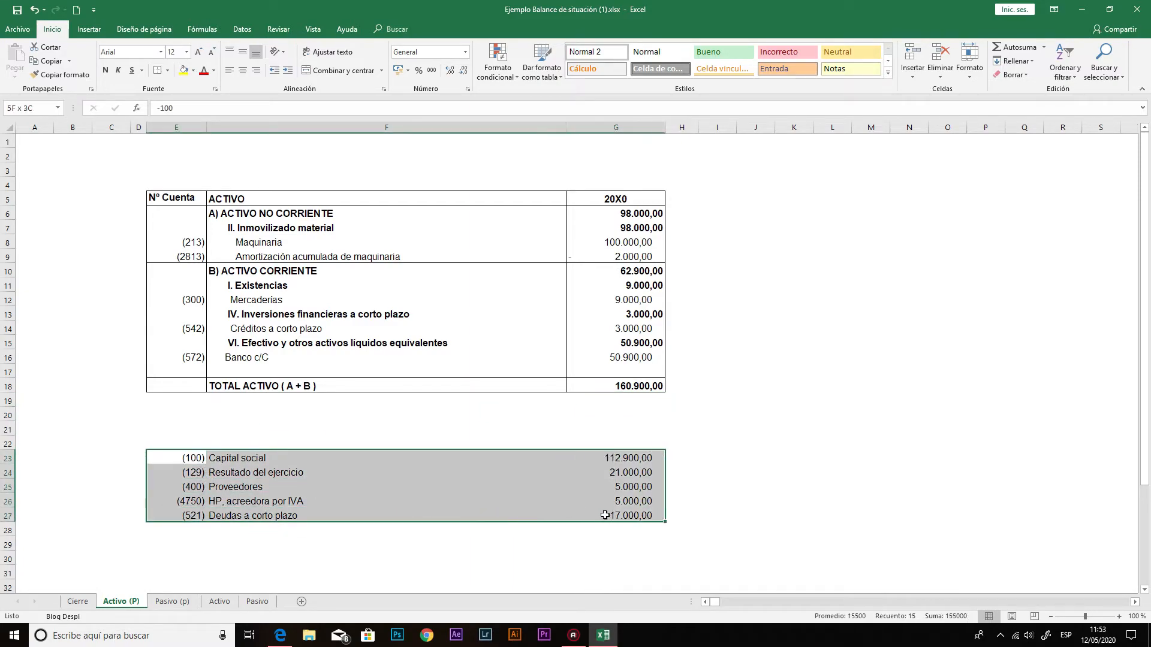
pyautogui.click(48, 61)
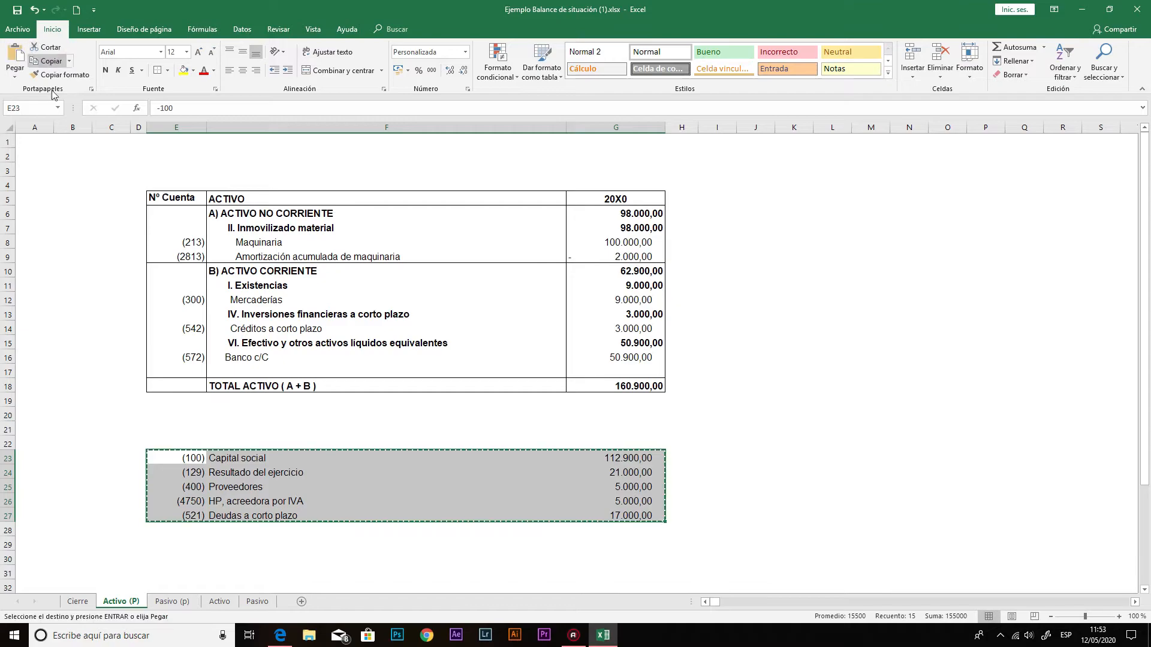
pyautogui.click(172, 601)
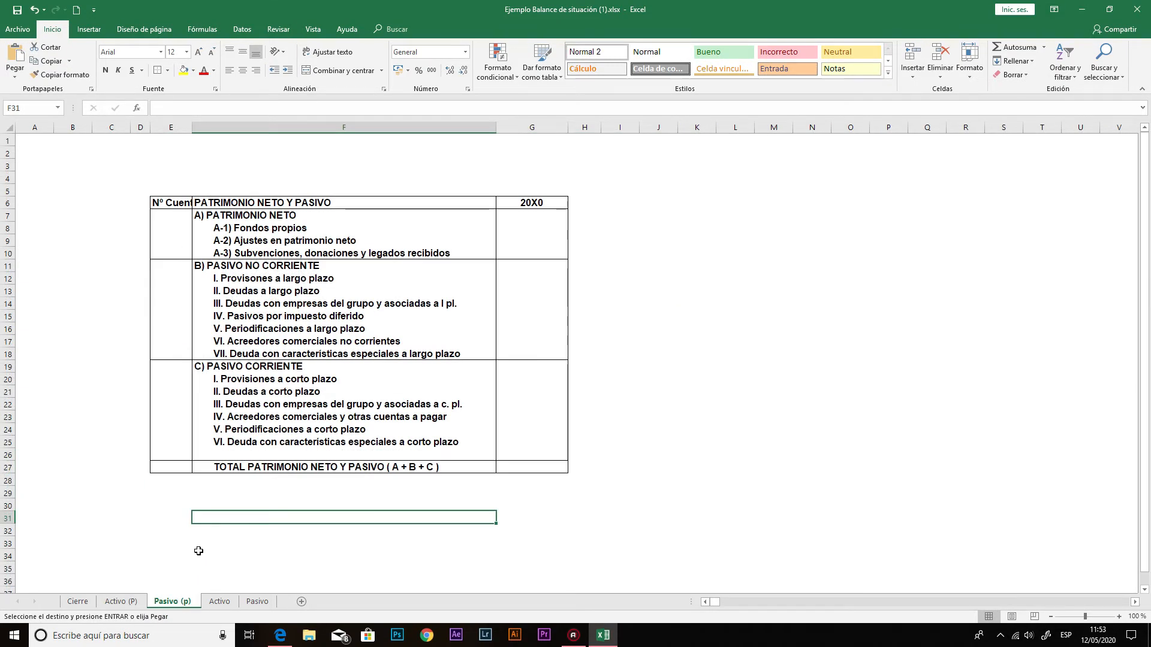
pyautogui.click(168, 514)
pyautogui.press('Return')
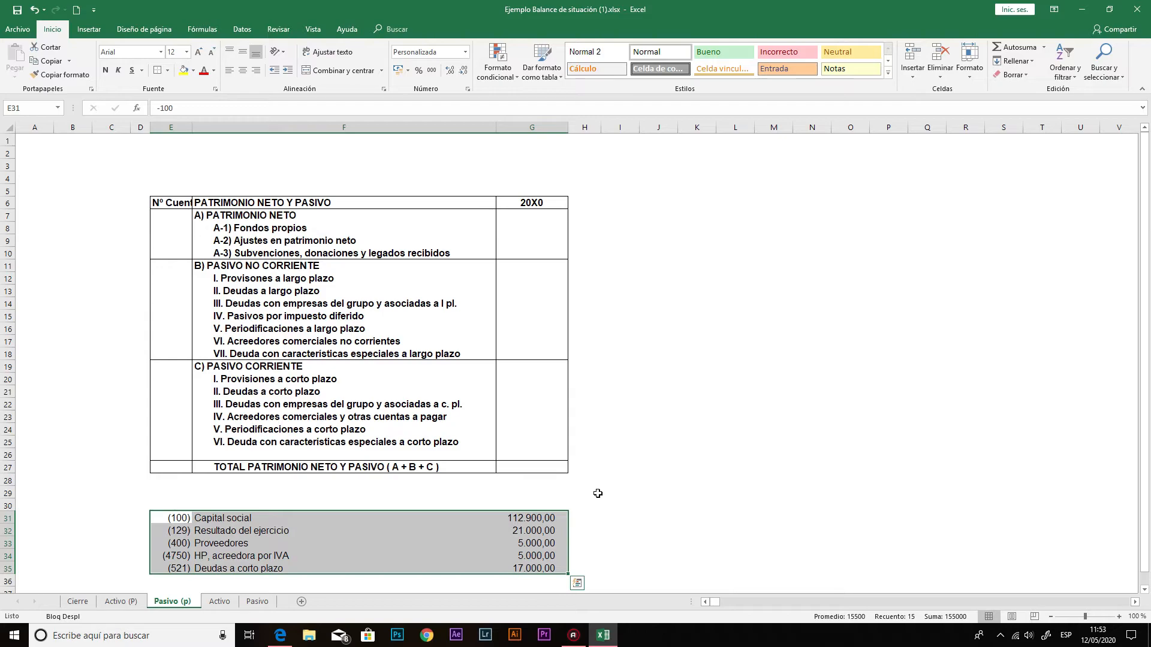
pyautogui.click(595, 494)
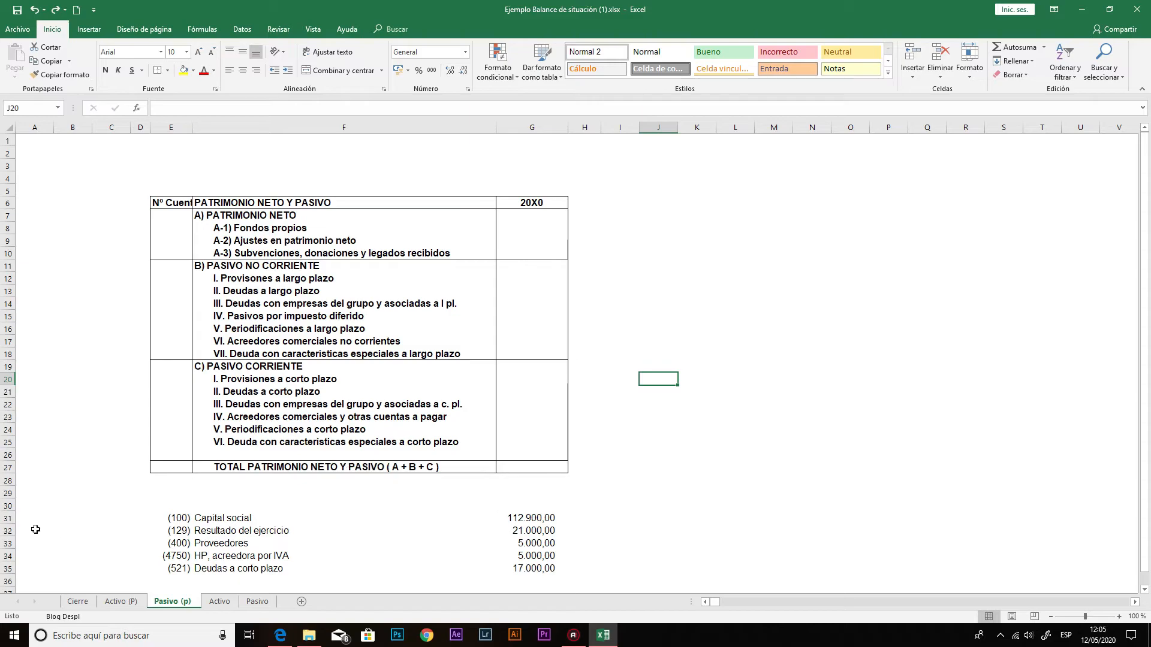
# - Move the Capital social and Resultado del ejercicio rows beneath A-1) Fondos propios, shifting the existing rows down
pyautogui.click(6, 519)
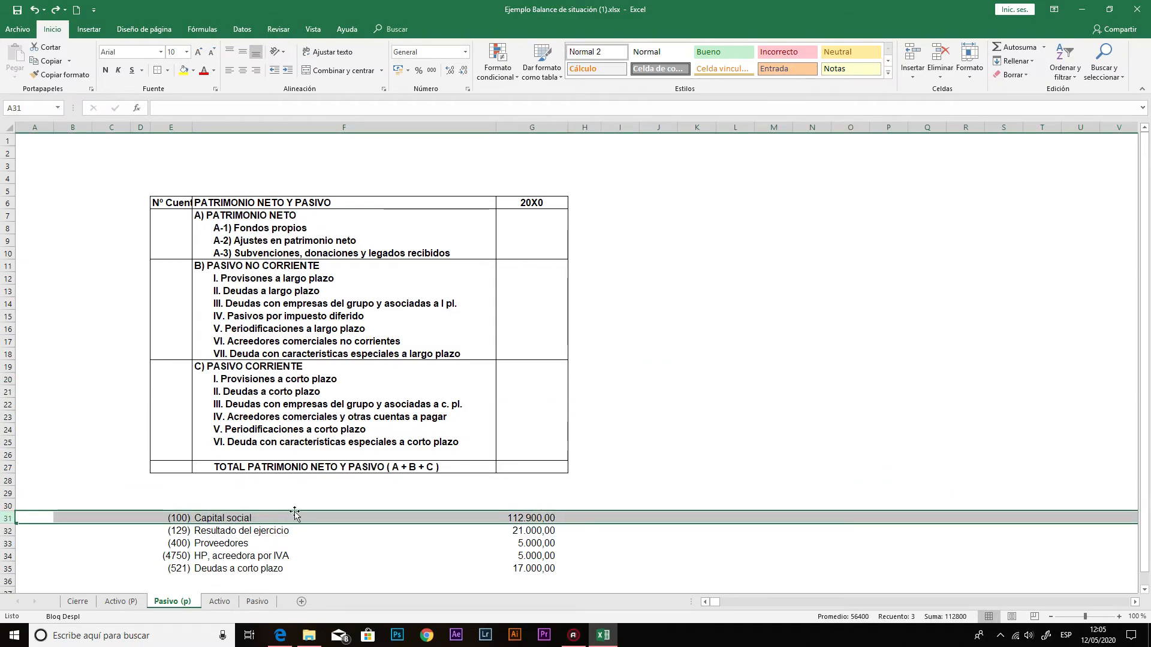
pyautogui.moveTo(292, 514); pyautogui.dragTo(331, 240)
pyautogui.click(429, 364)
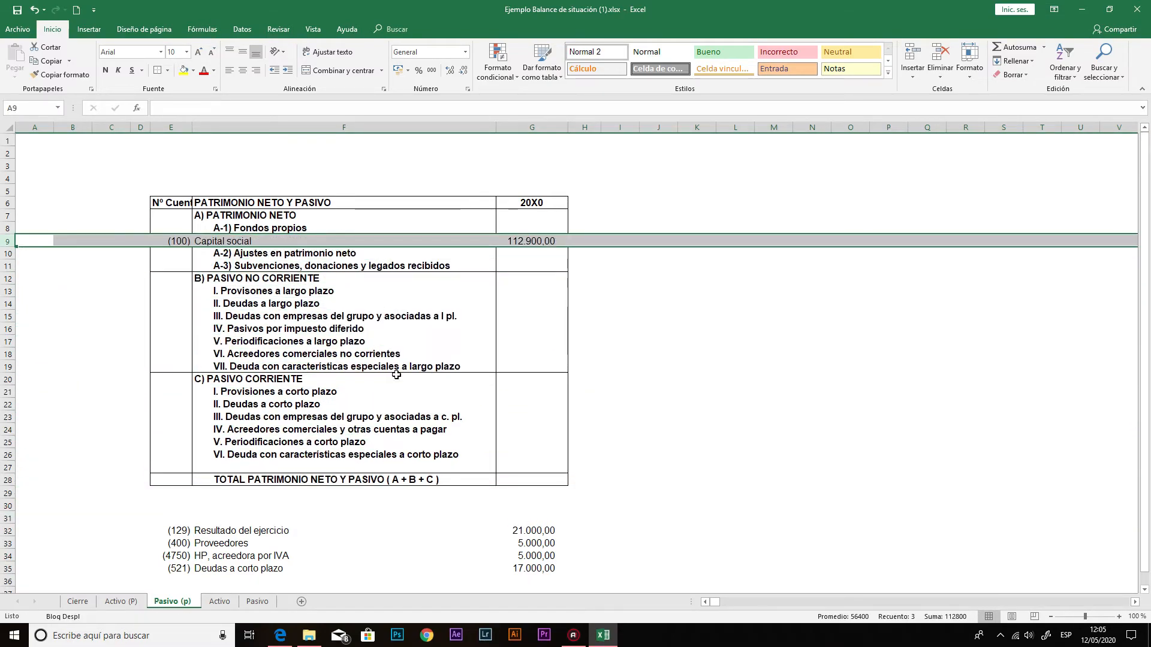
pyautogui.click(9, 531)
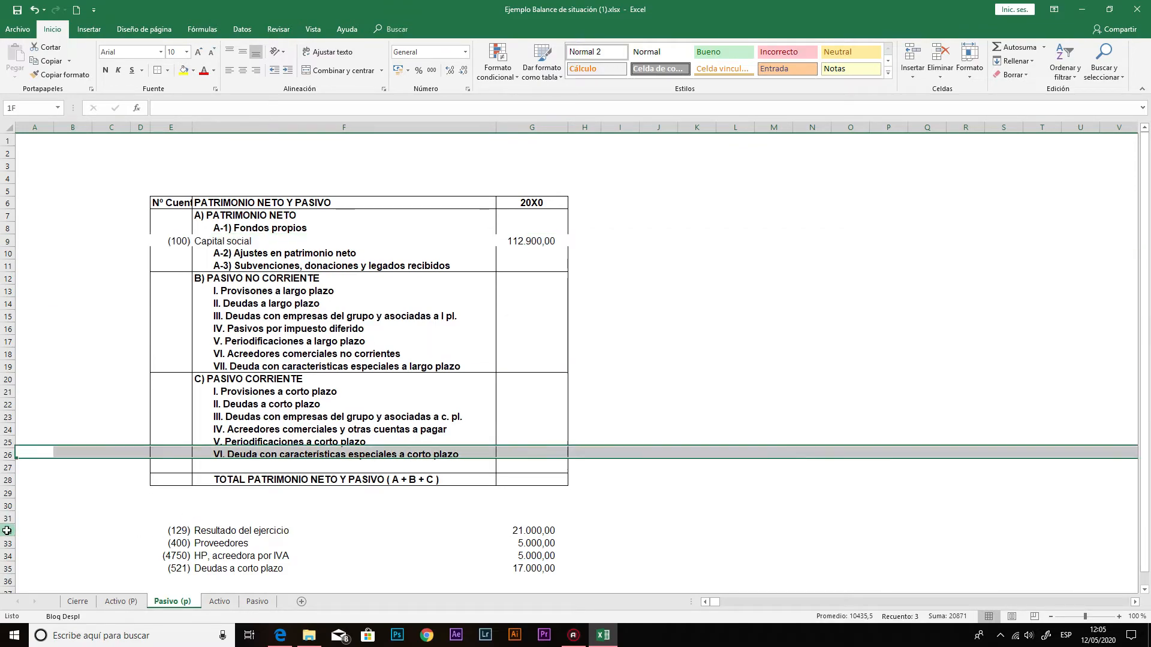
pyautogui.moveTo(354, 529); pyautogui.dragTo(371, 256)
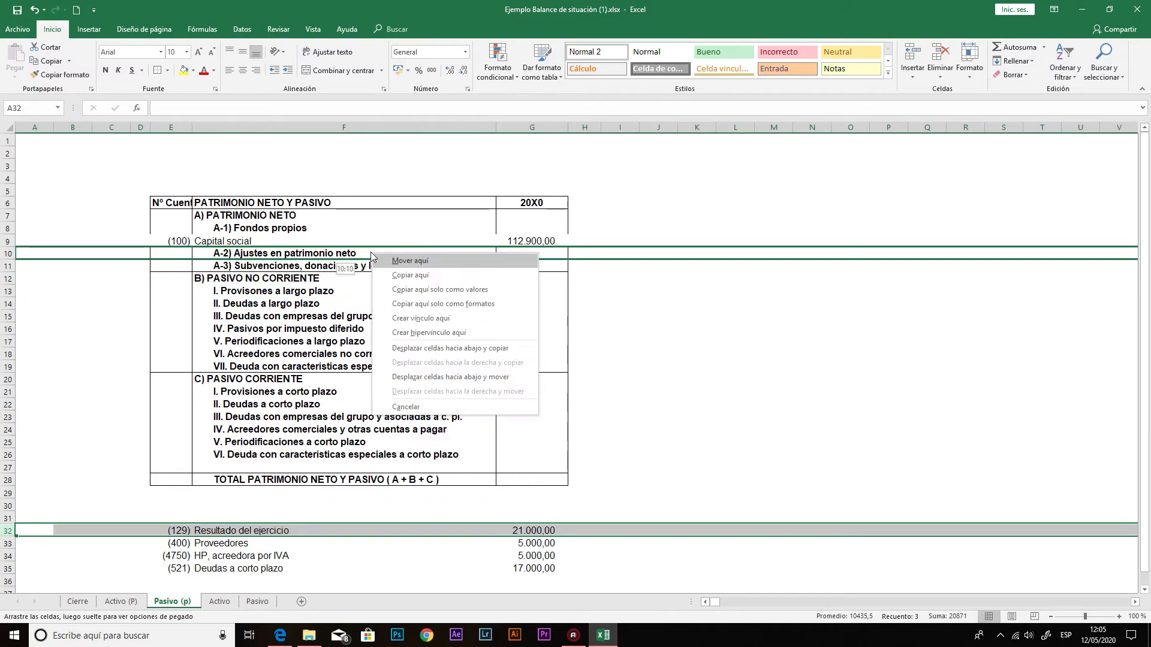
pyautogui.click(438, 377)
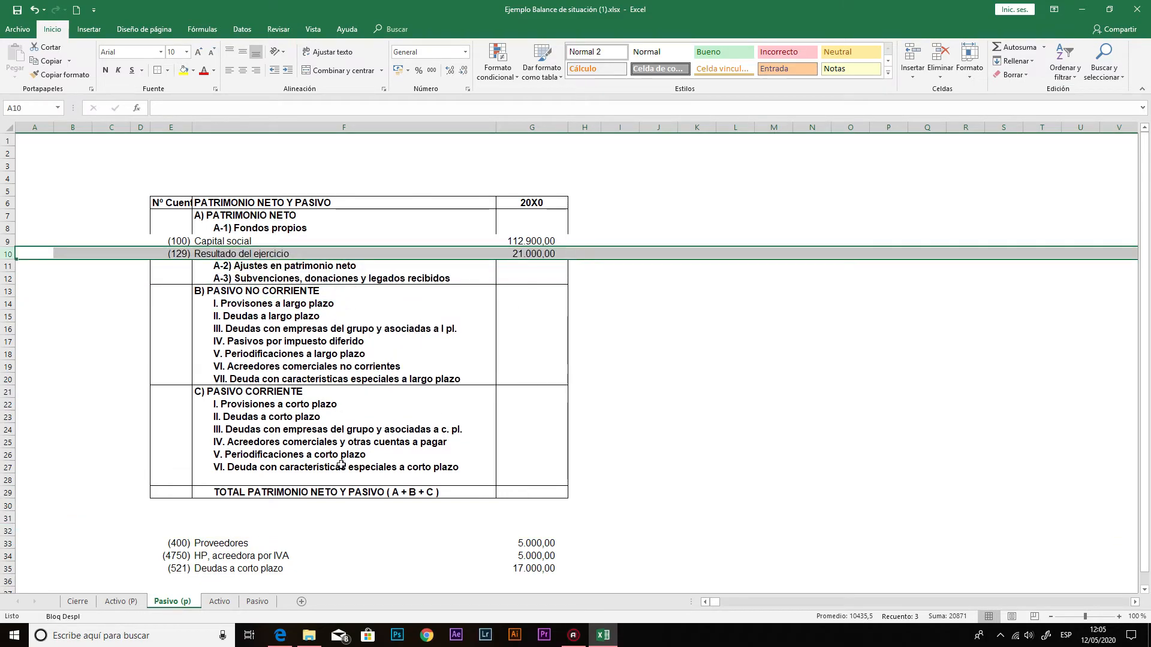
# - Move the Proveedores and HP, acreedora por IVA rows beneath IV. Acreedores comerciales y otras cuentas a pagar, shifting cells down
pyautogui.click(229, 547)
pyautogui.click(7, 544)
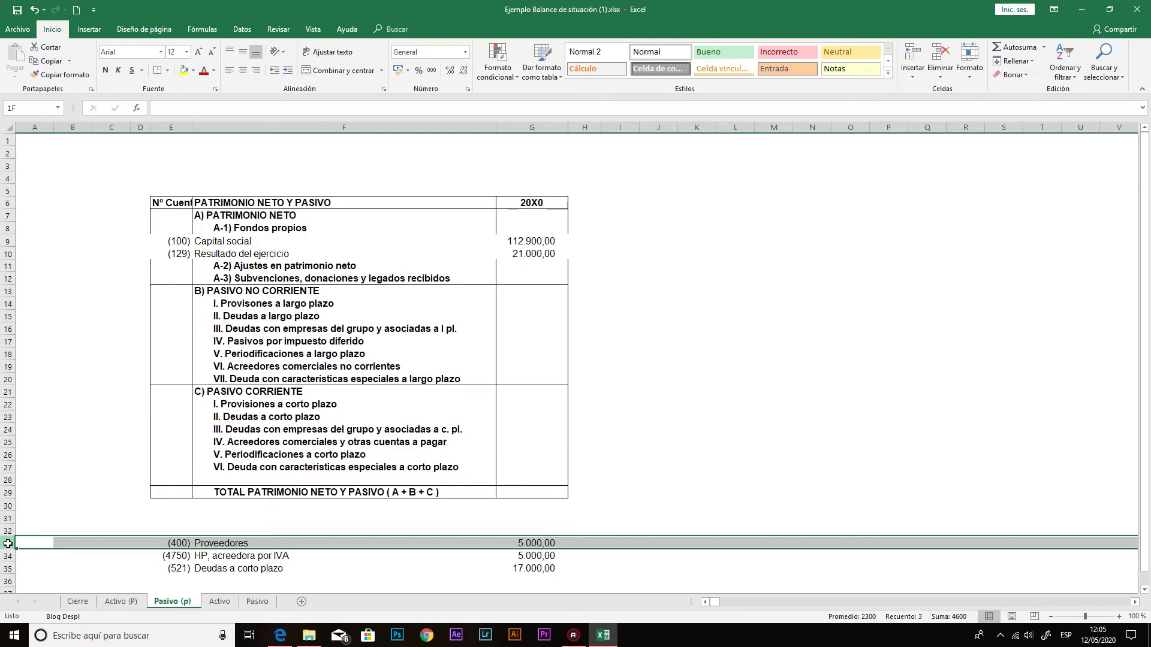
pyautogui.moveTo(8, 544); pyautogui.dragTo(8, 557)
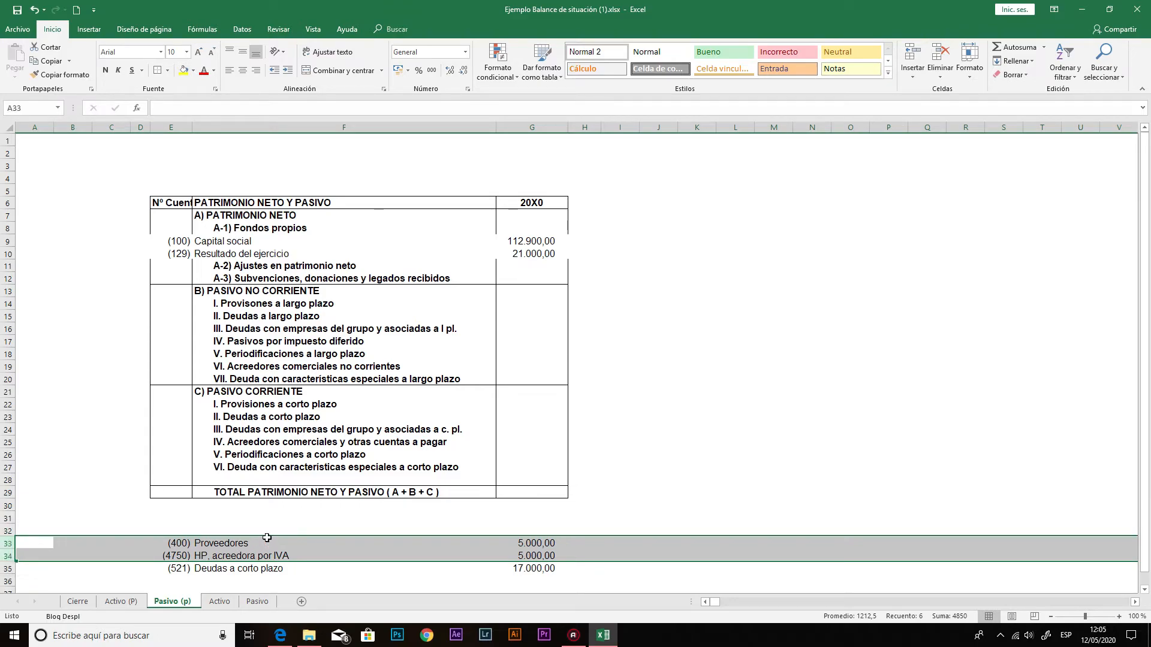
pyautogui.moveTo(268, 538); pyautogui.dragTo(251, 457)
pyautogui.click(354, 585)
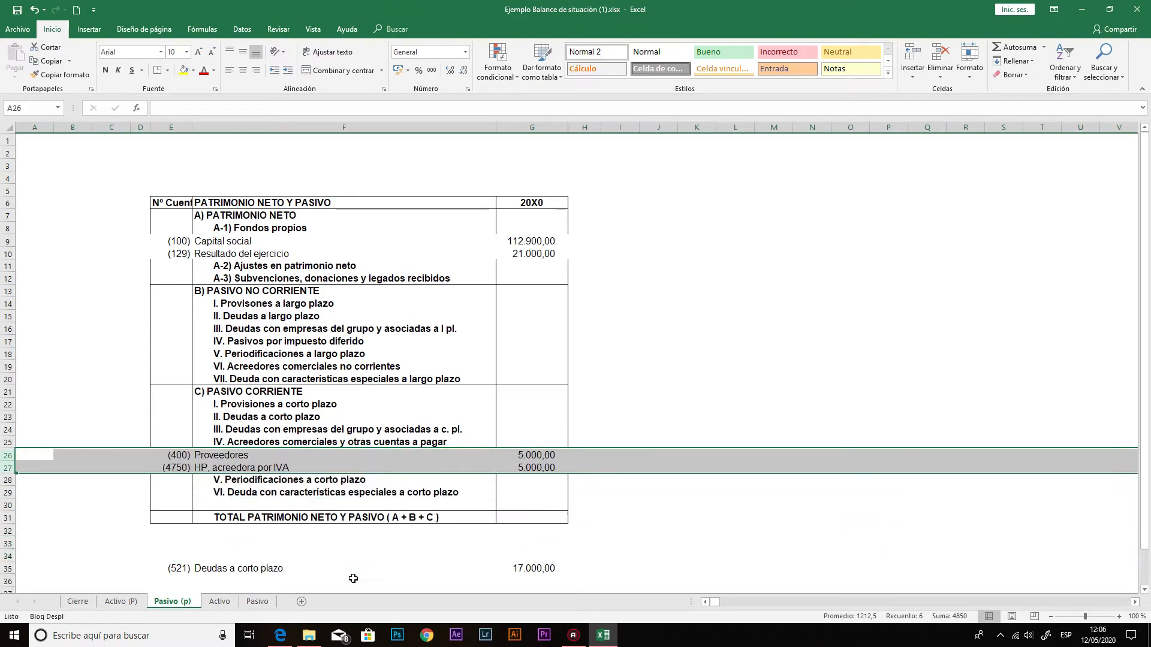
# - Move the account 521 Deudas a corto plazo row beneath heading II. Deudas a corto plazo, shifting cells down
pyautogui.click(7, 568)
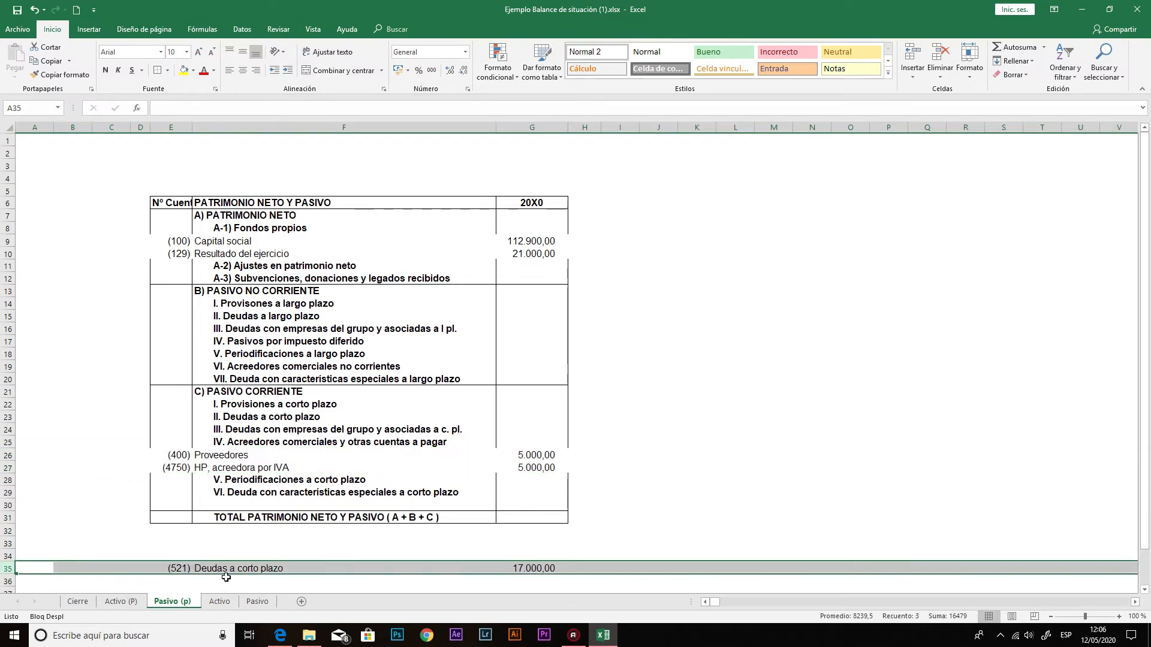
pyautogui.moveTo(337, 557); pyautogui.dragTo(326, 433)
pyautogui.click(418, 550)
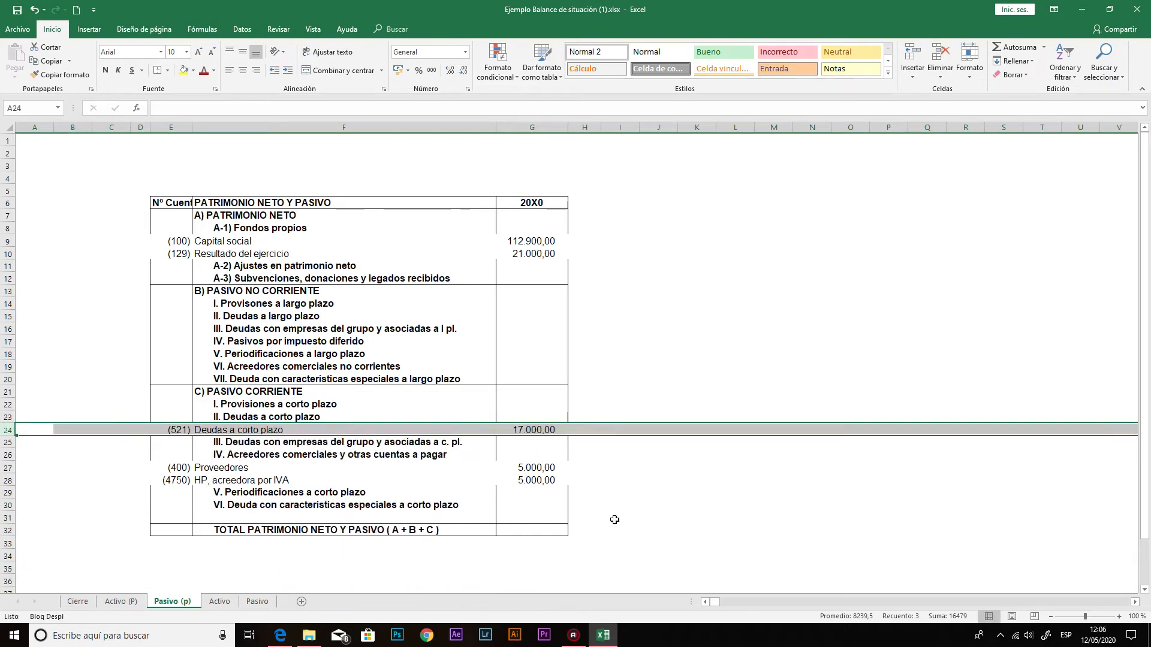
pyautogui.click(658, 505)
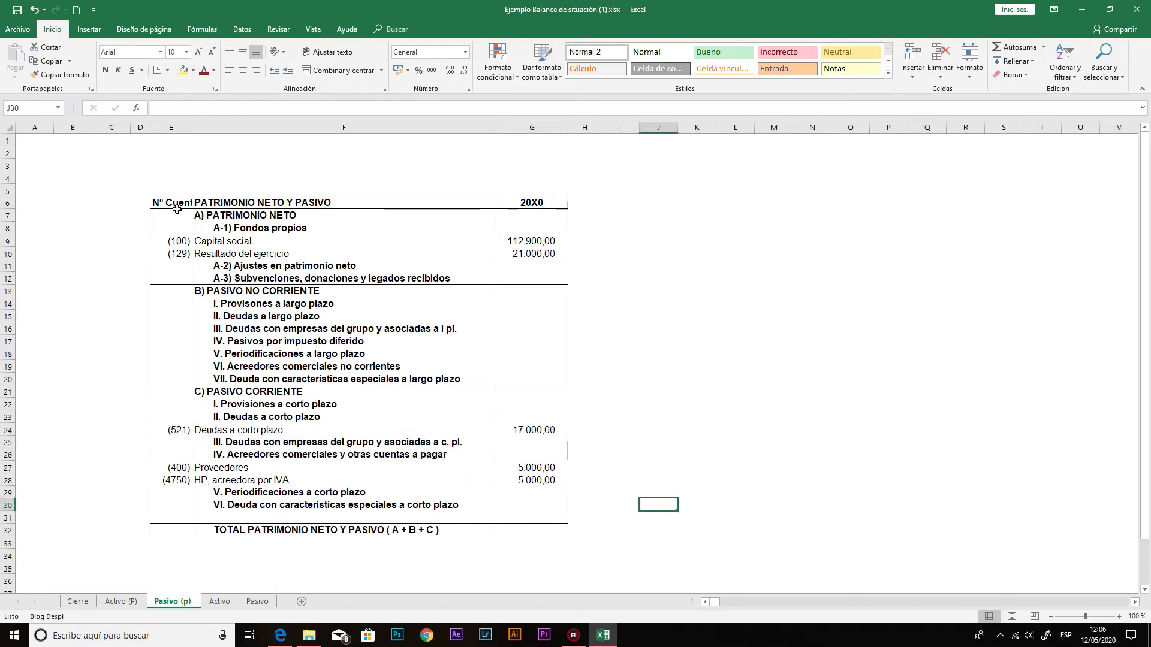
# - Restore the missing side borders around the account number cells E7:E31 and the amount cells G7:G31
pyautogui.moveTo(163, 217); pyautogui.dragTo(175, 517)
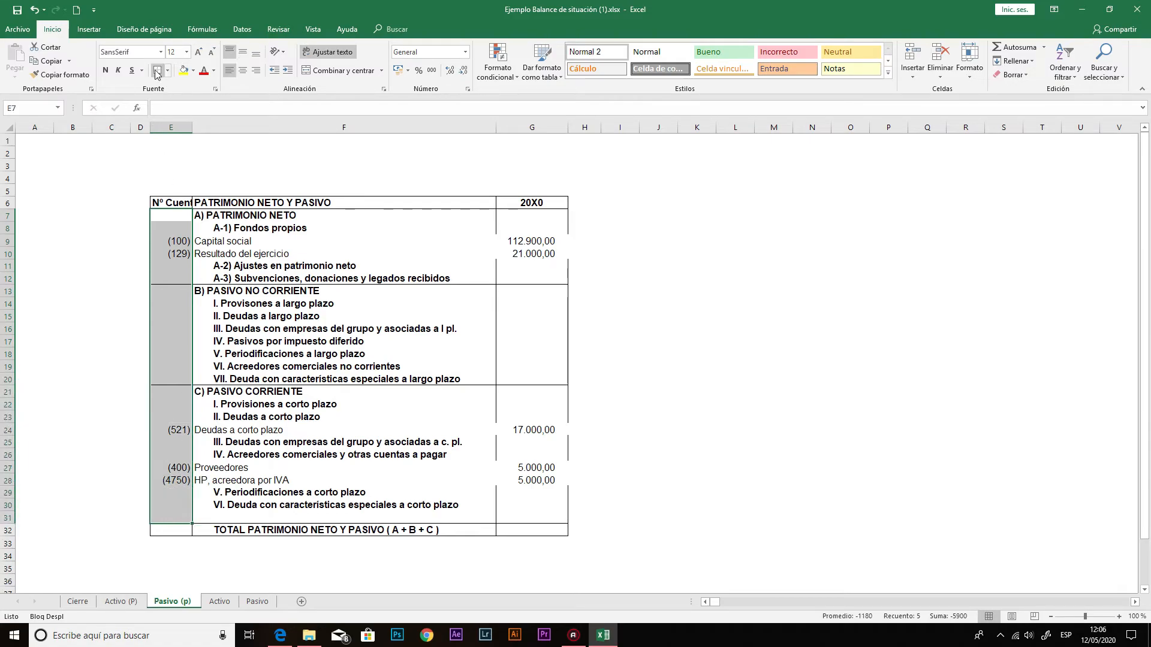
pyautogui.moveTo(532, 216); pyautogui.dragTo(527, 519)
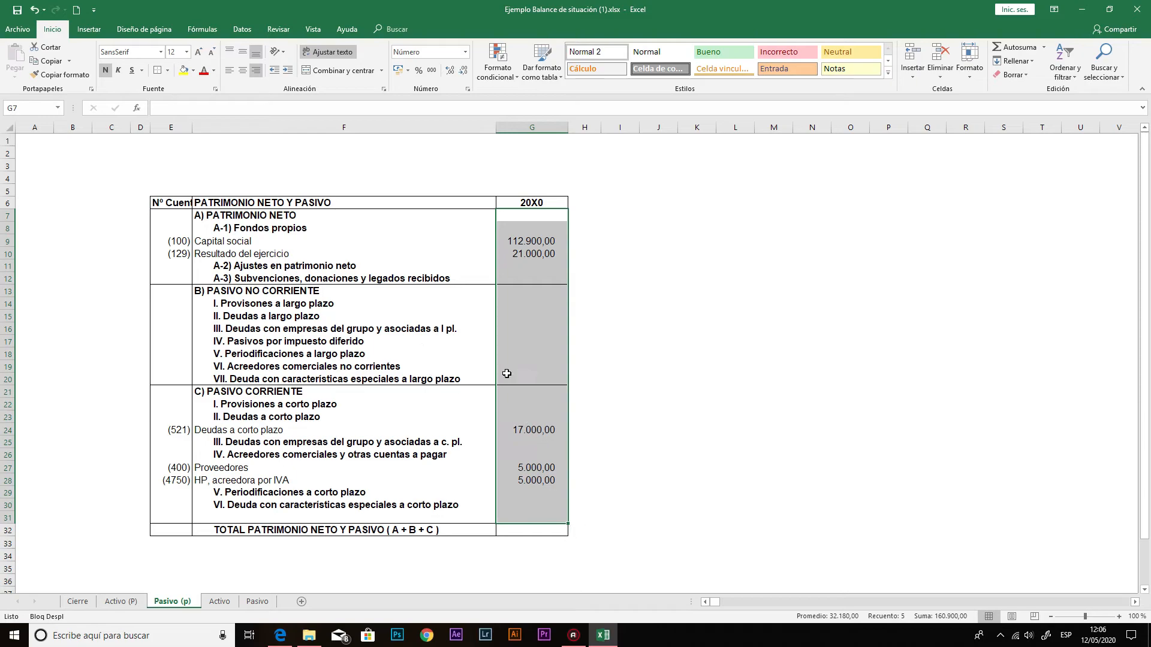
pyautogui.click(524, 376)
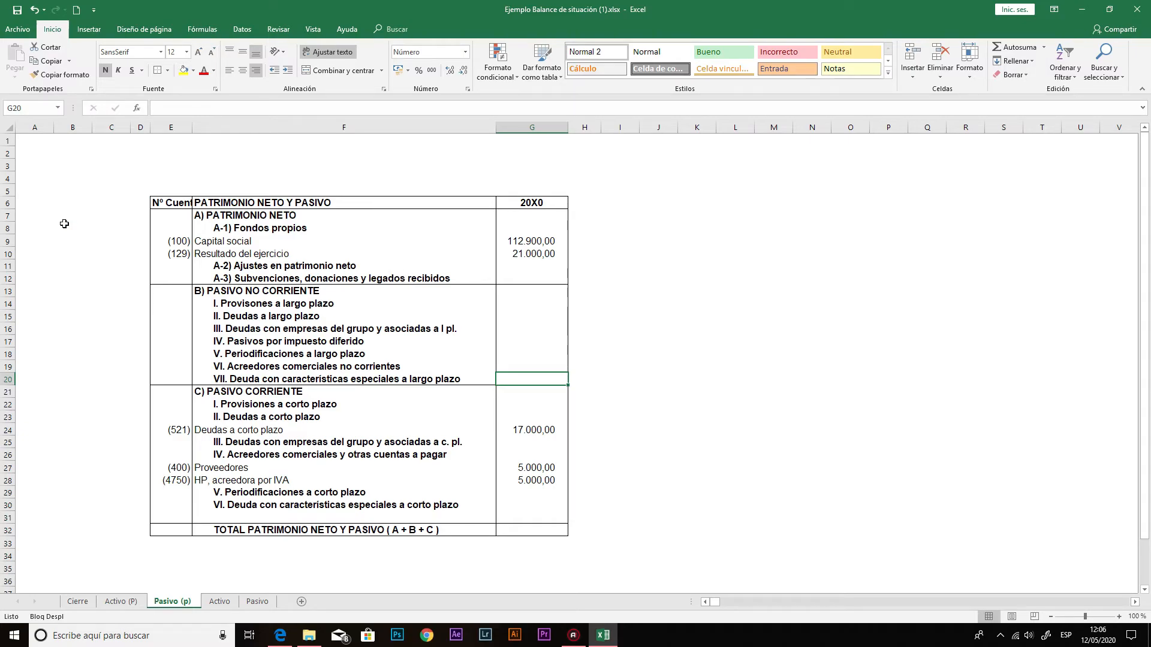
# - Delete the unused rows A-2) Ajustes en patrimonio neto and A-3) Subvenciones, donaciones y legados recibidos
pyautogui.click(246, 266)
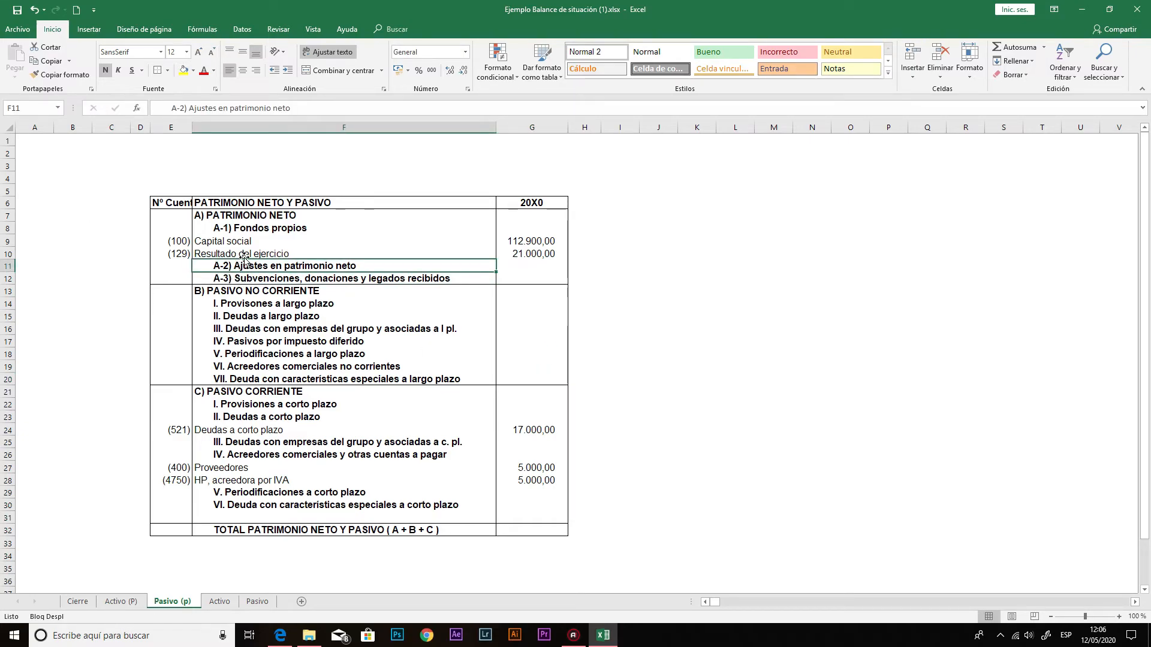
pyautogui.click(6, 265)
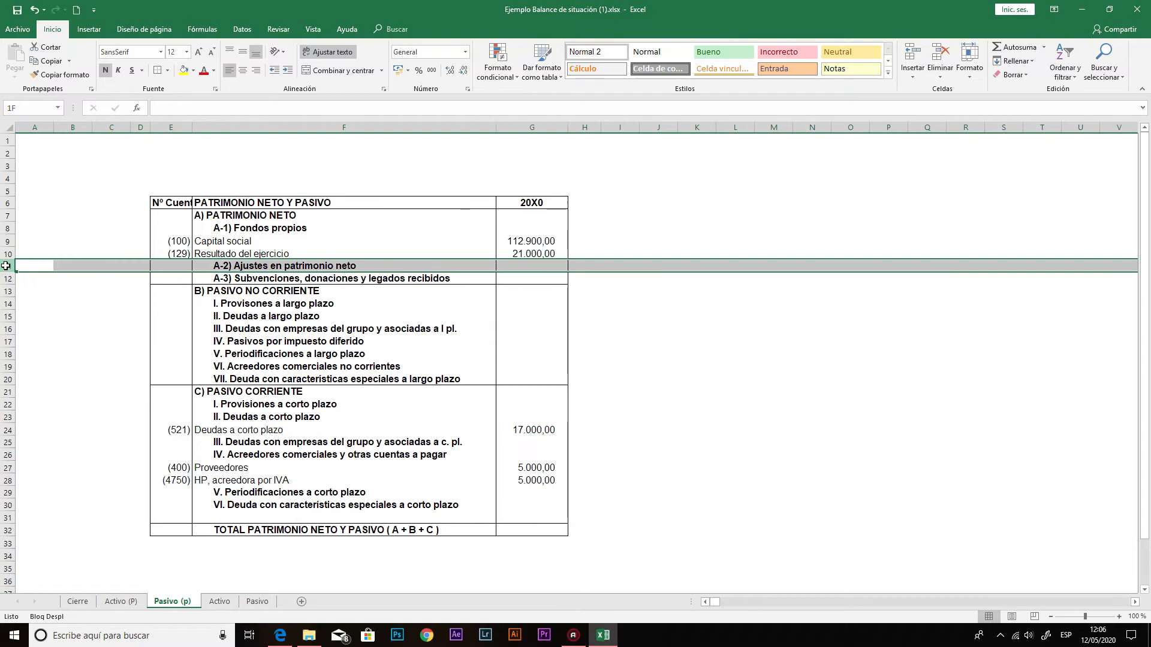
pyautogui.moveTo(6, 266); pyautogui.dragTo(5, 278)
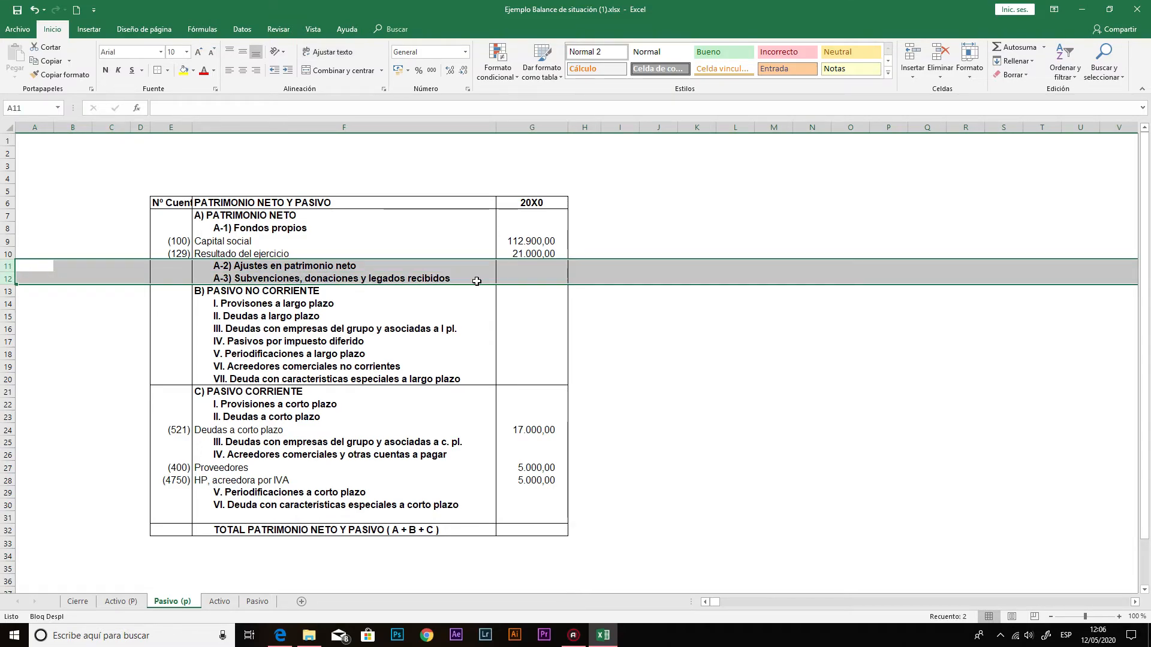
pyautogui.rightClick(423, 269)
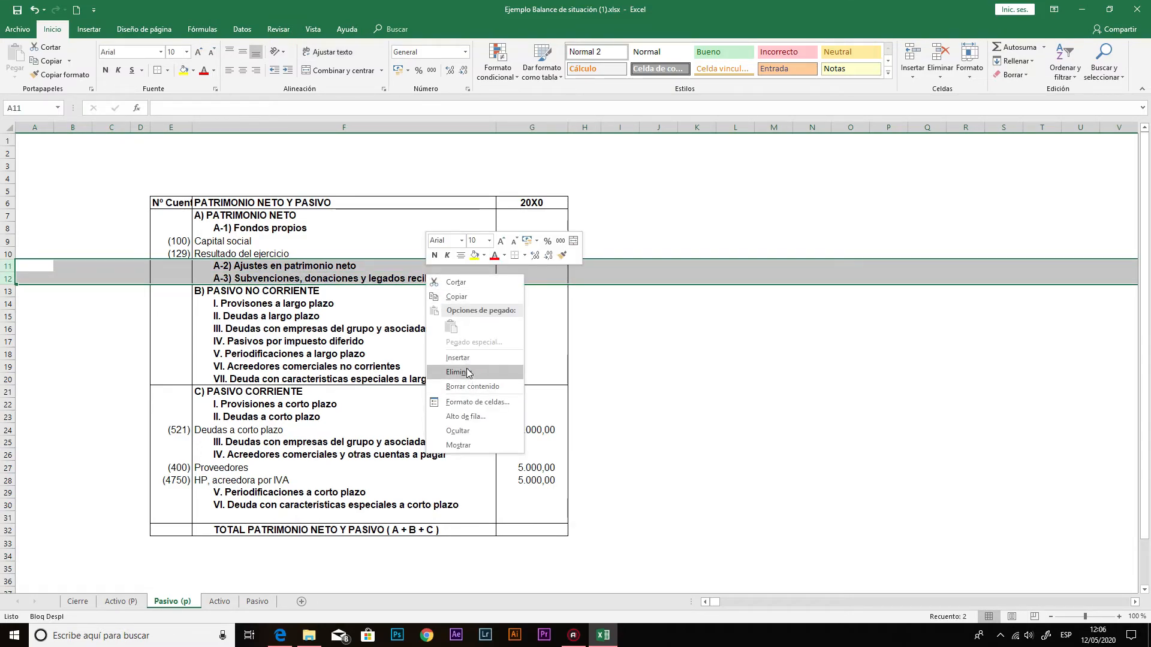
pyautogui.click(472, 373)
# - Delete the seven unused heading rows I to VII beneath B) Pasivo no corriente
pyautogui.click(287, 279)
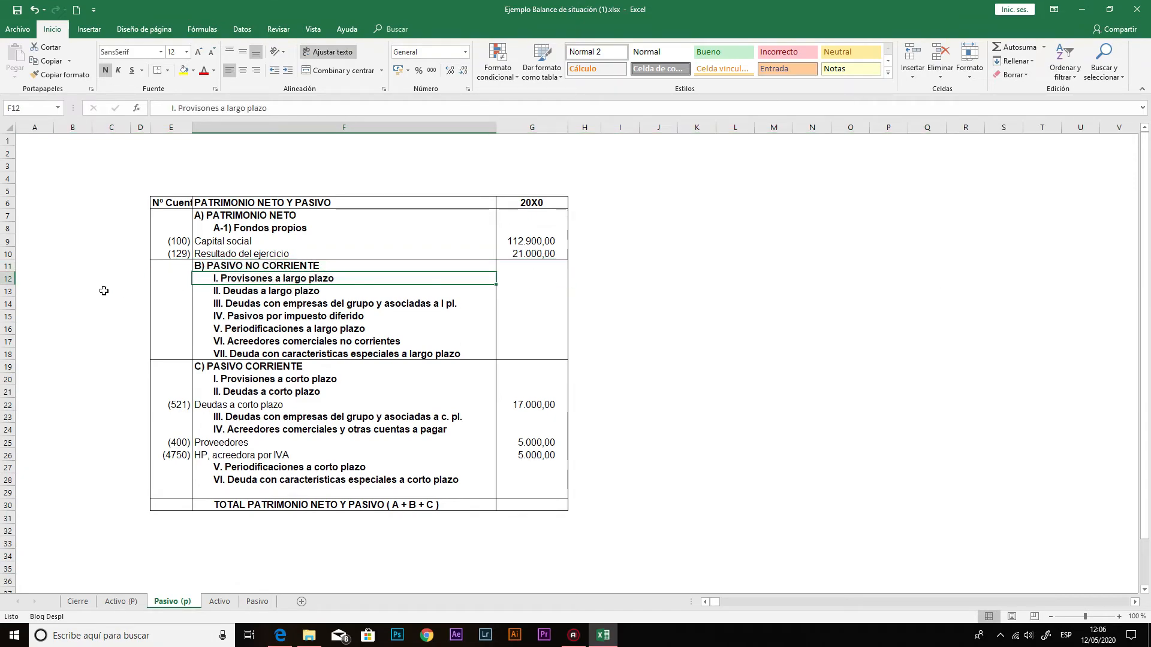
pyautogui.click(4, 276)
pyautogui.moveTo(4, 276); pyautogui.dragTo(4, 353)
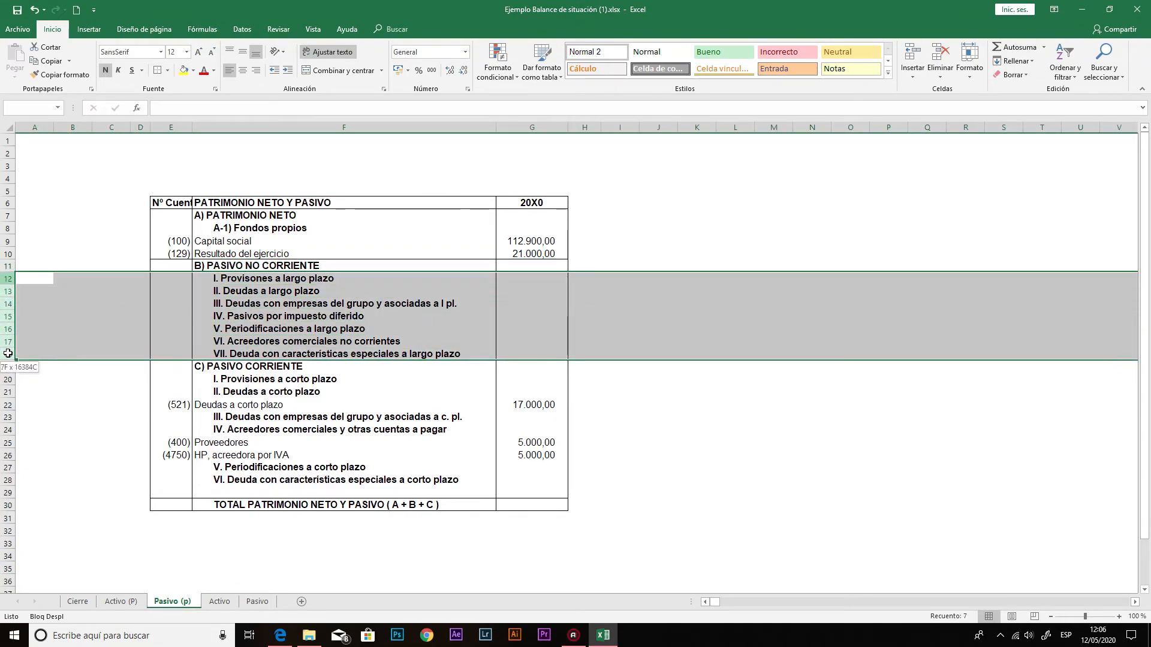
pyautogui.rightClick(281, 326)
pyautogui.click(329, 427)
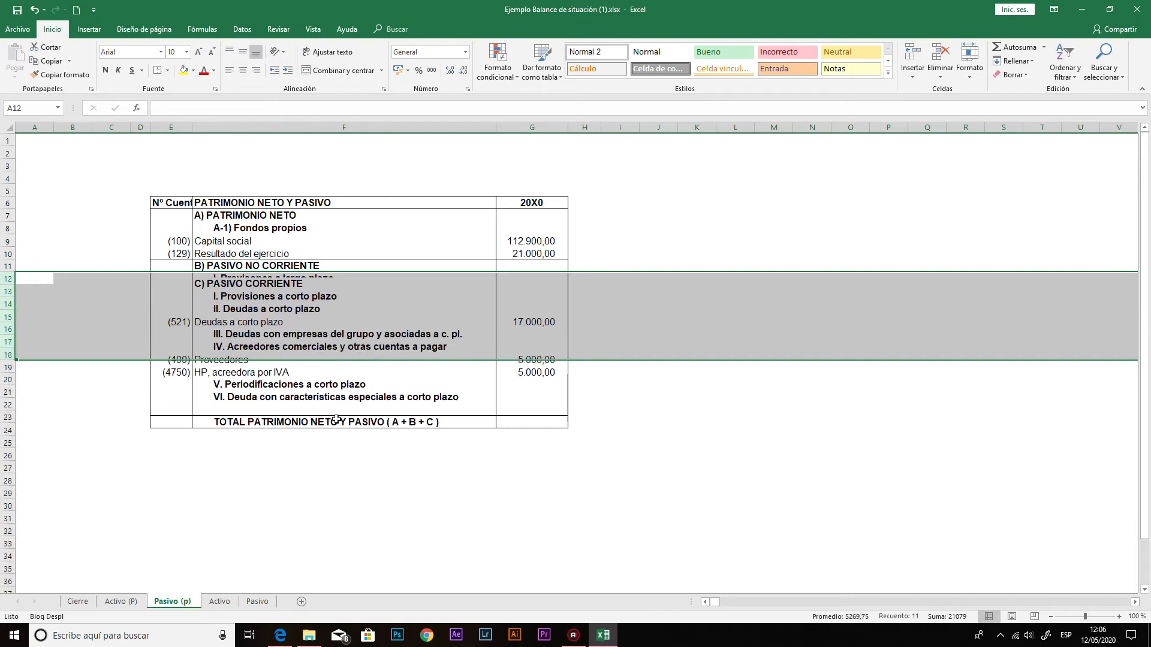
# - Delete the unused rows I. Provisiones a corto plazo and III. Deudas con empresas del grupo y asociadas beneath C) Pasivo corriente
pyautogui.click(243, 292)
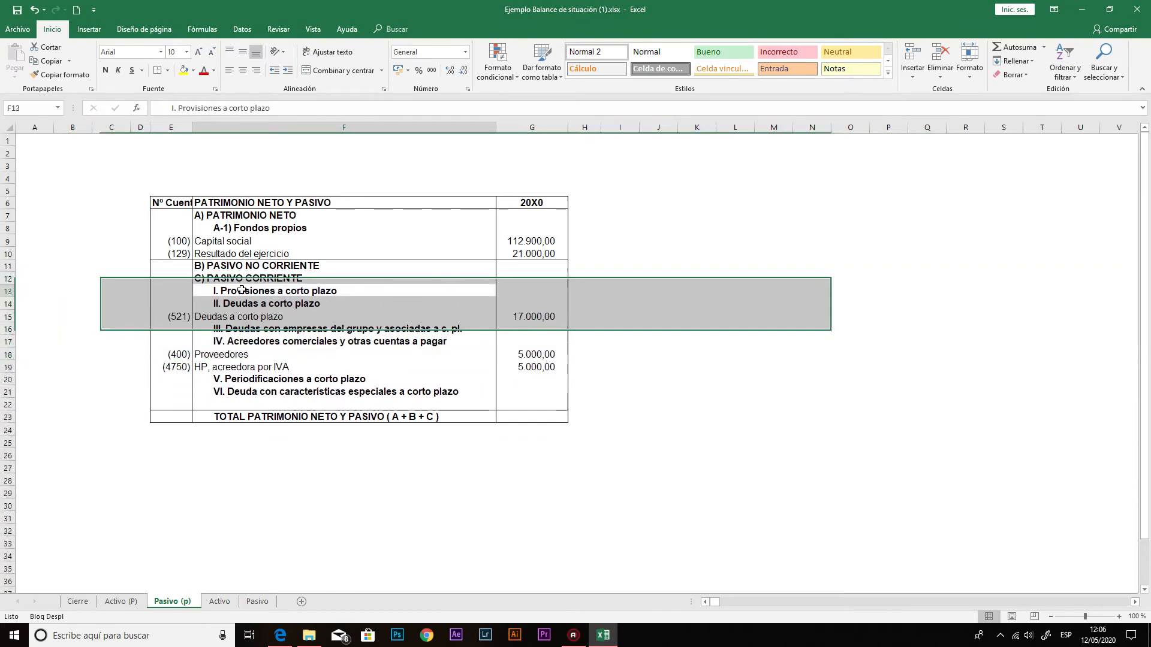
pyautogui.click(4, 290)
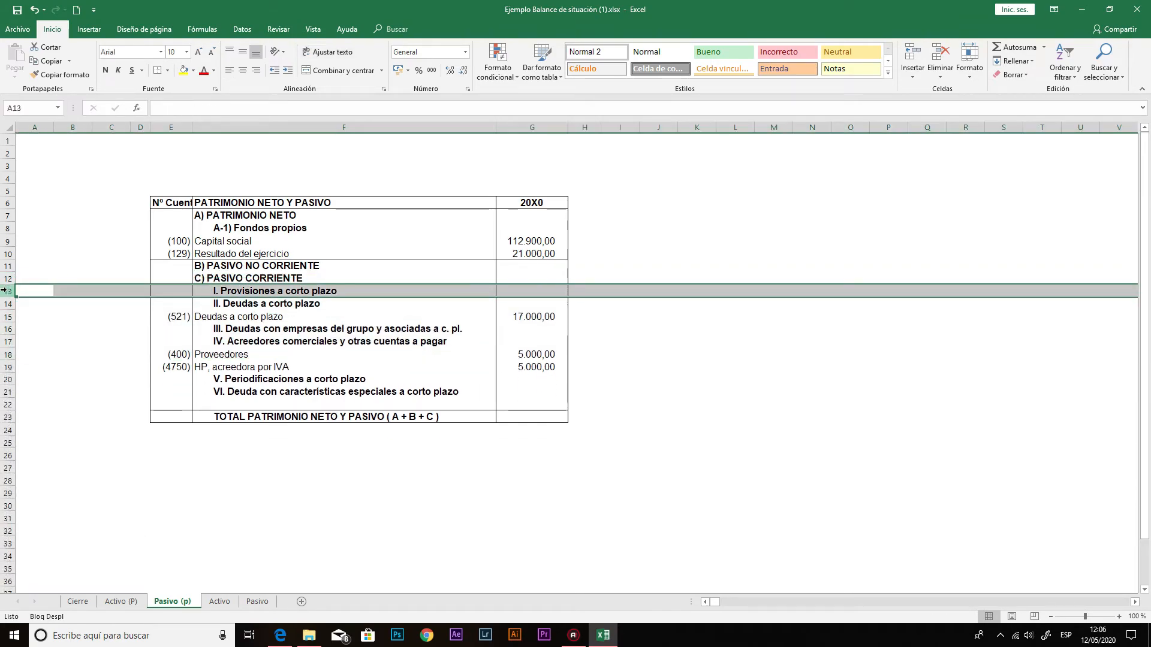
pyautogui.rightClick(4, 291)
pyautogui.click(71, 388)
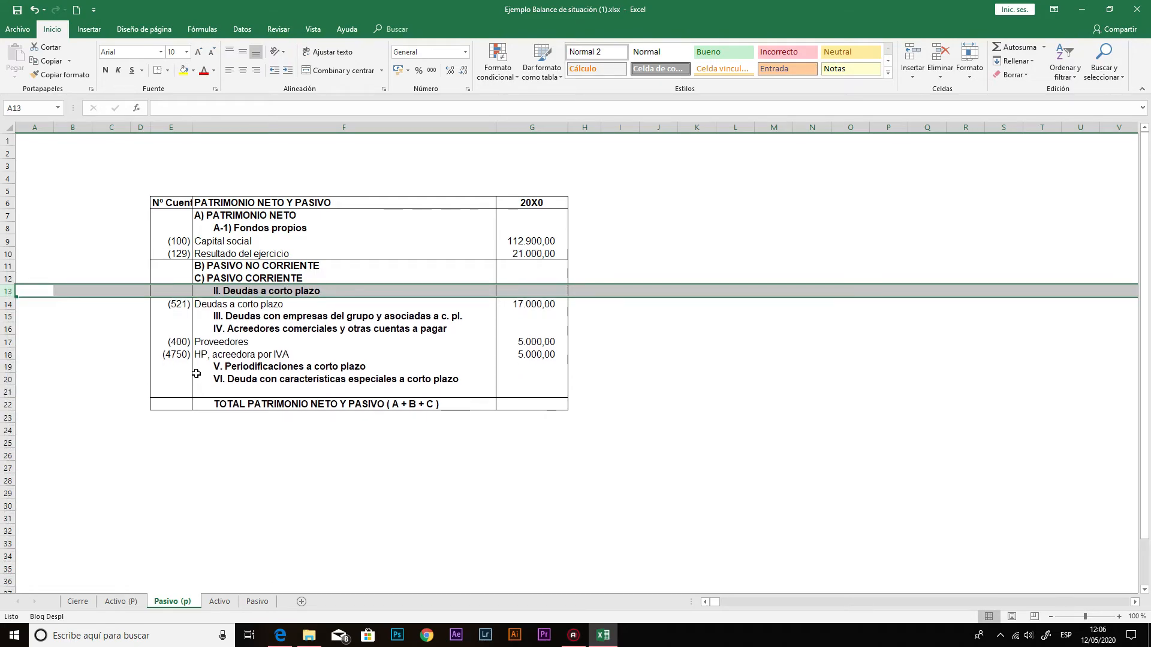
pyautogui.click(199, 317)
pyautogui.click(7, 317)
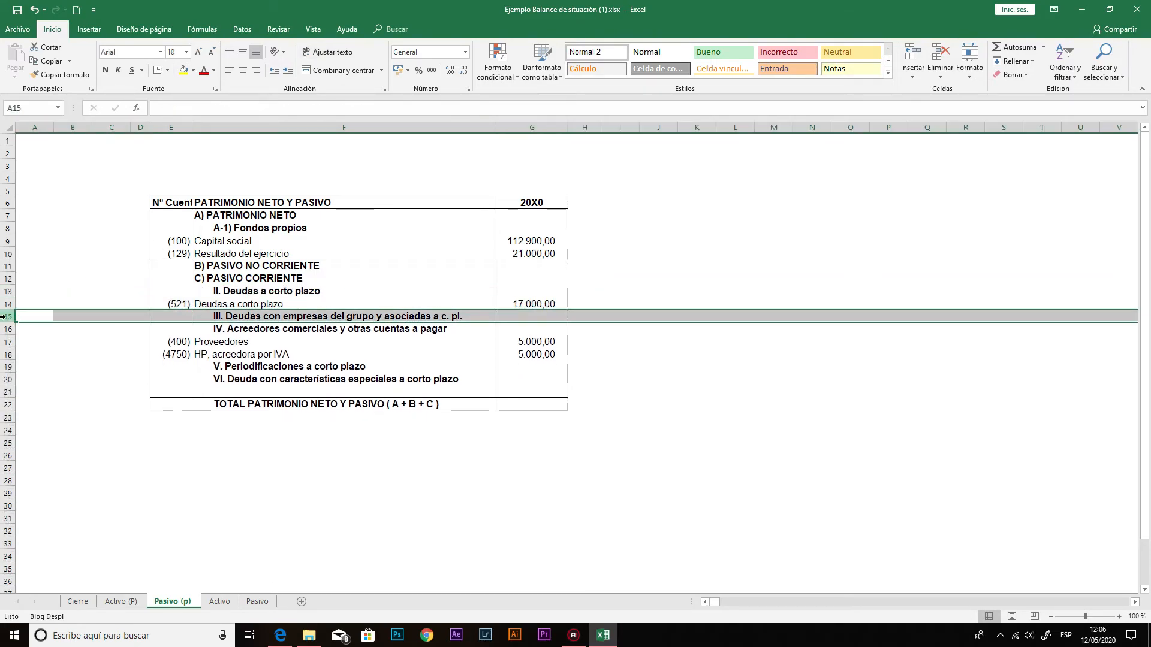
pyautogui.rightClick(8, 316)
pyautogui.click(55, 415)
# - Delete the unused rows V. Periodificaciones a corto plazo and VI. Deuda con características especiales a corto plazo
pyautogui.click(225, 358)
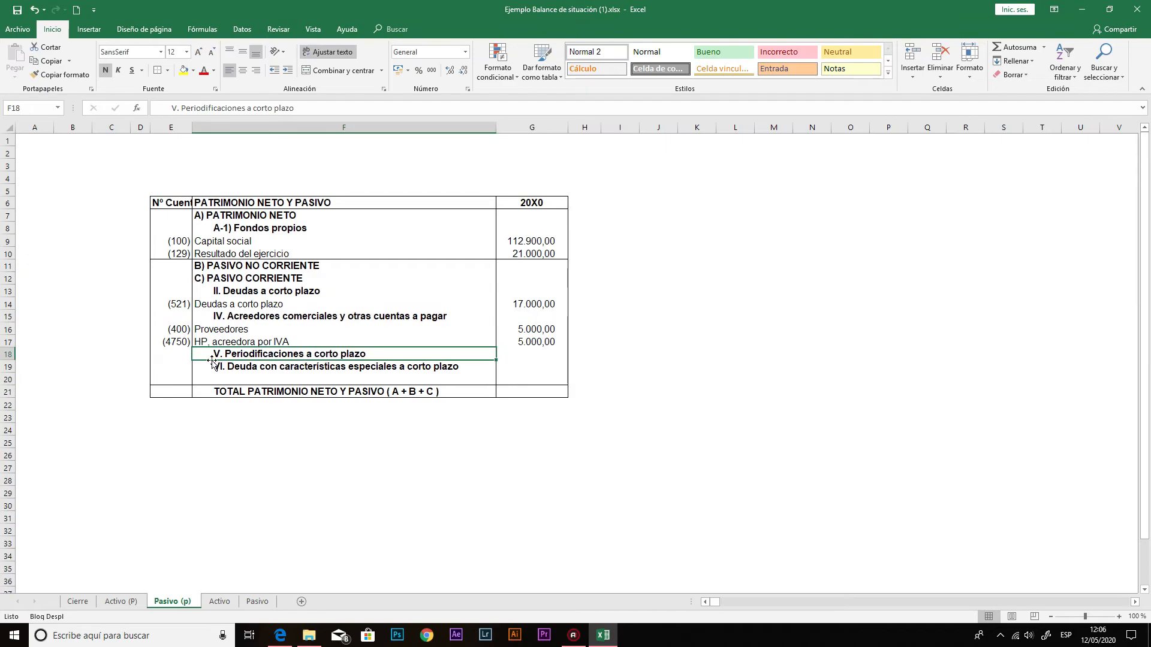
pyautogui.click(9, 355)
pyautogui.moveTo(9, 354); pyautogui.dragTo(9, 366)
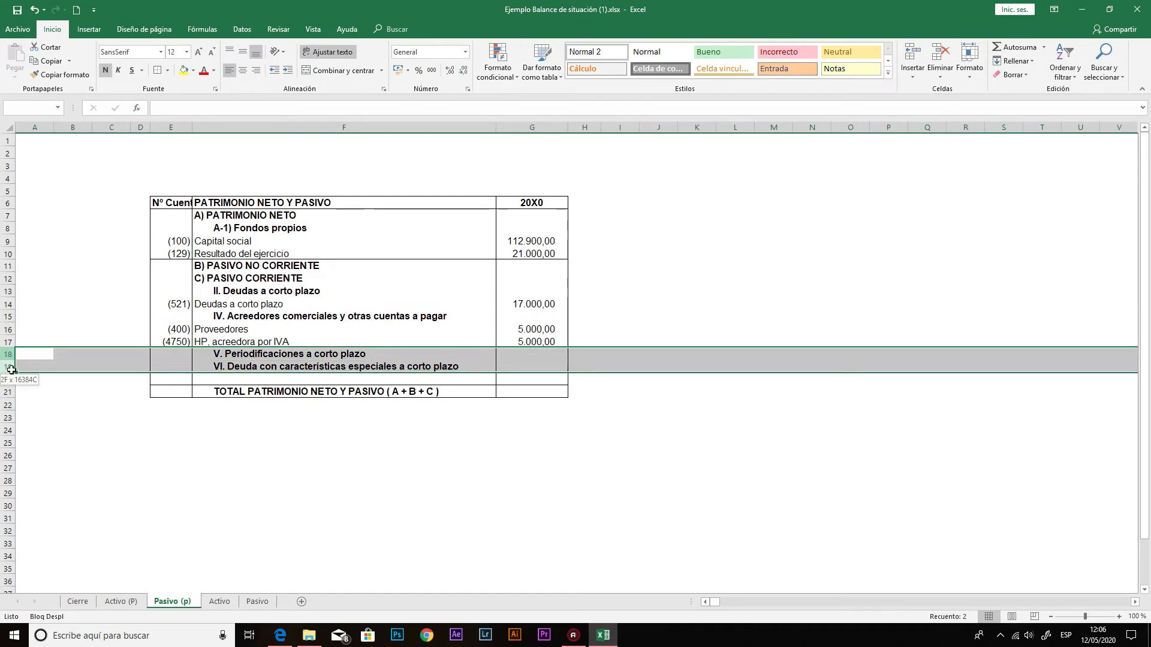
pyautogui.rightClick(241, 363)
pyautogui.click(275, 462)
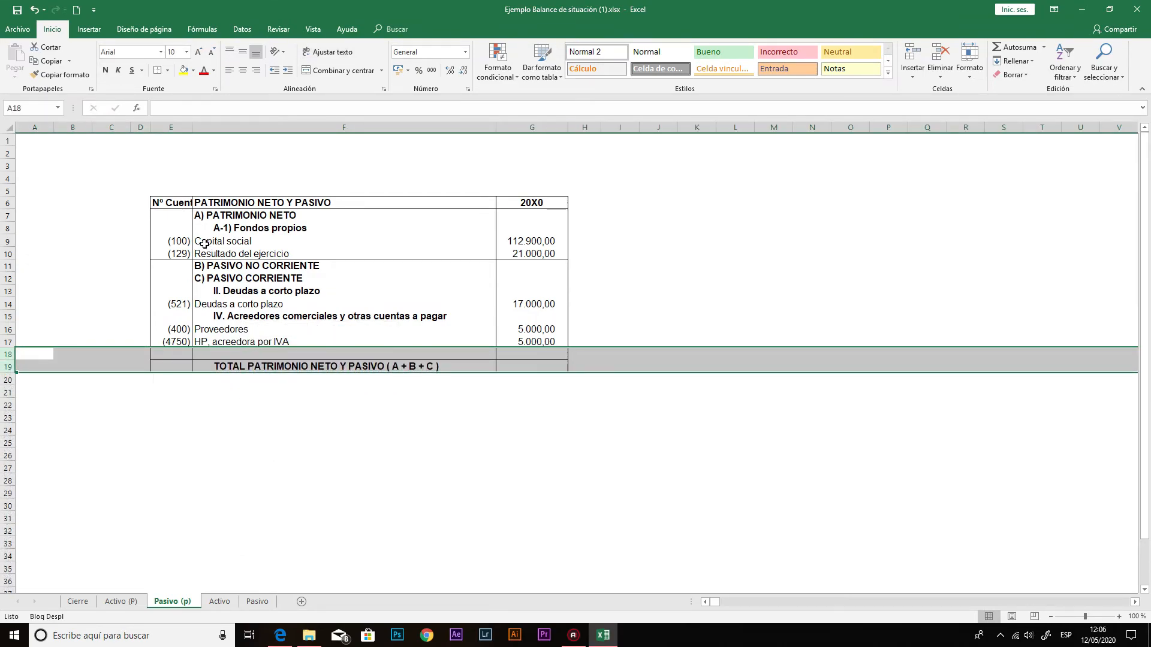
# - Indent the Capital social and Resultado del ejercicio account names beneath A-1) Fondos propios
pyautogui.moveTo(205, 242); pyautogui.dragTo(207, 253)
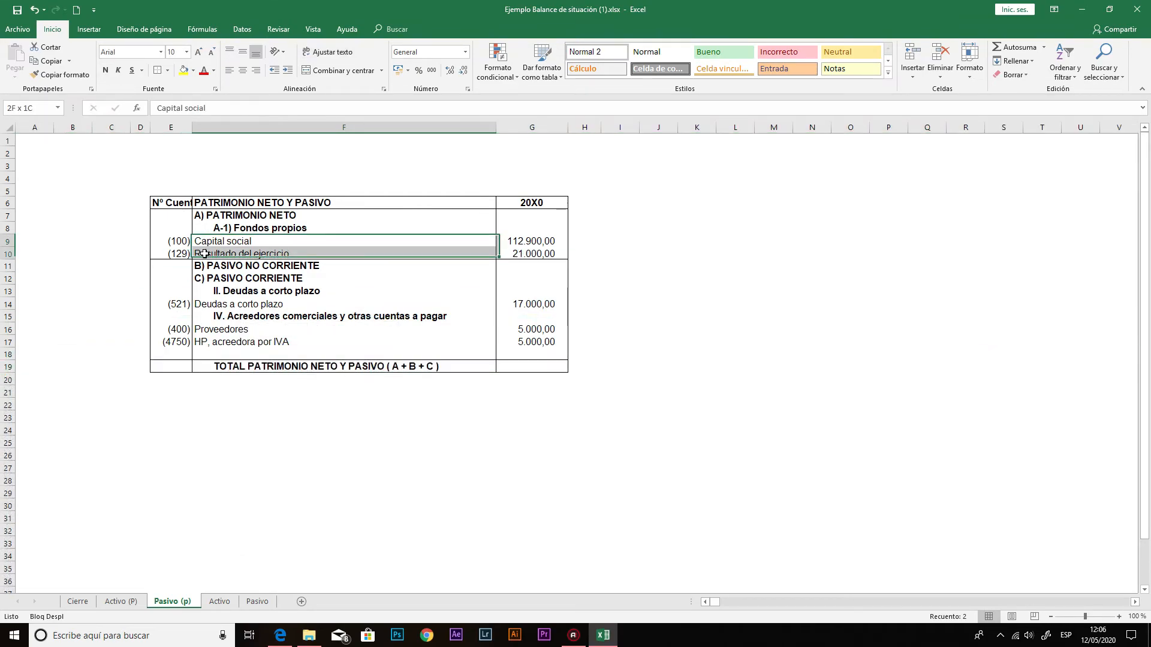
pyautogui.click(288, 70)
pyautogui.click(287, 70)
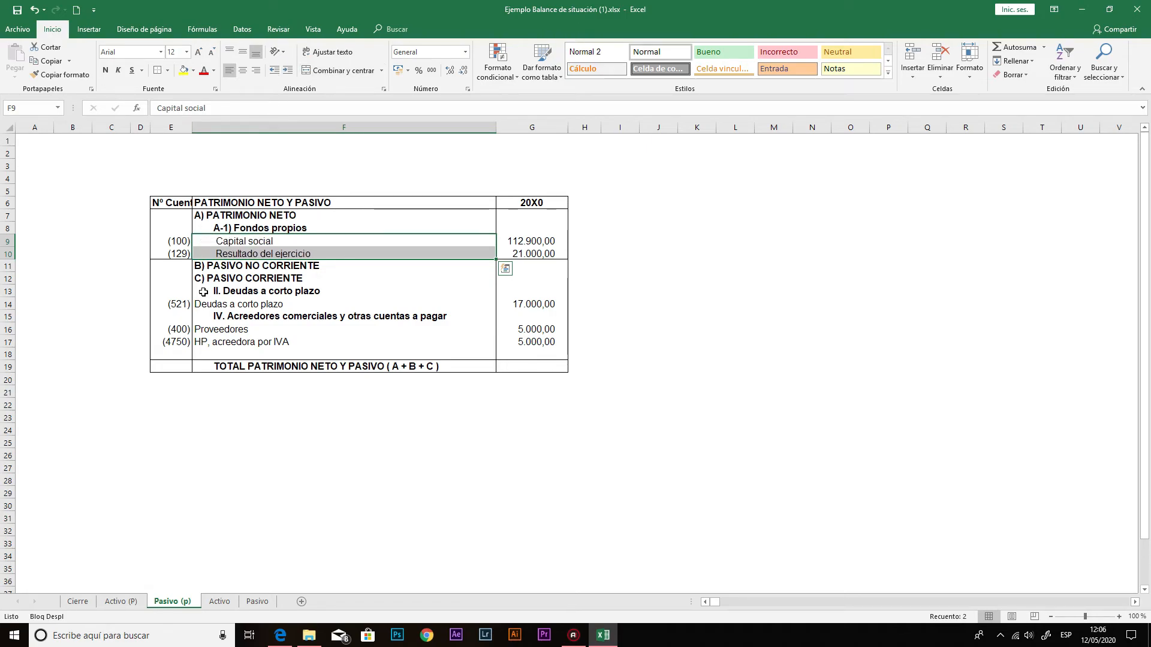
# - Indent the account names Deudas a corto plazo, Proveedores and HP, acreedora por IVA by three levels
pyautogui.click(201, 304)
pyautogui.click(287, 71)
pyautogui.click(287, 71)
pyautogui.click(287, 71)
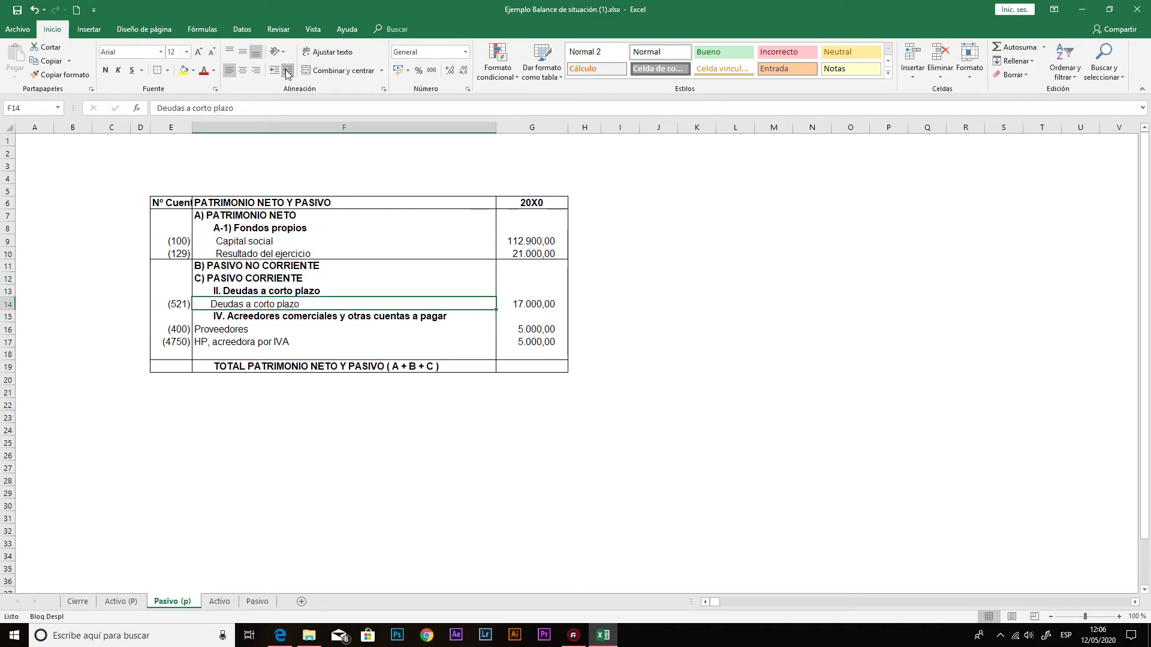
pyautogui.moveTo(205, 331); pyautogui.dragTo(204, 340)
pyautogui.click(288, 70)
pyautogui.click(288, 71)
pyautogui.click(288, 70)
pyautogui.click(440, 329)
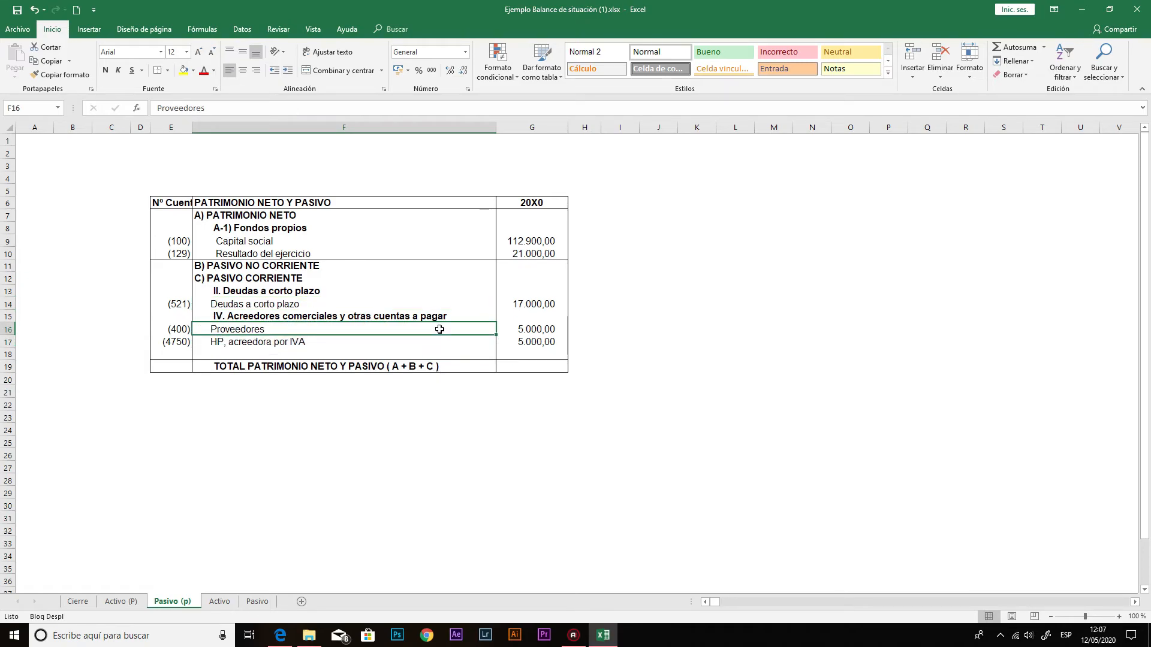
# - Total A-1) Fondos propios in G8 by summing the account amounts G9:G10
pyautogui.click(294, 230)
pyautogui.click(533, 228)
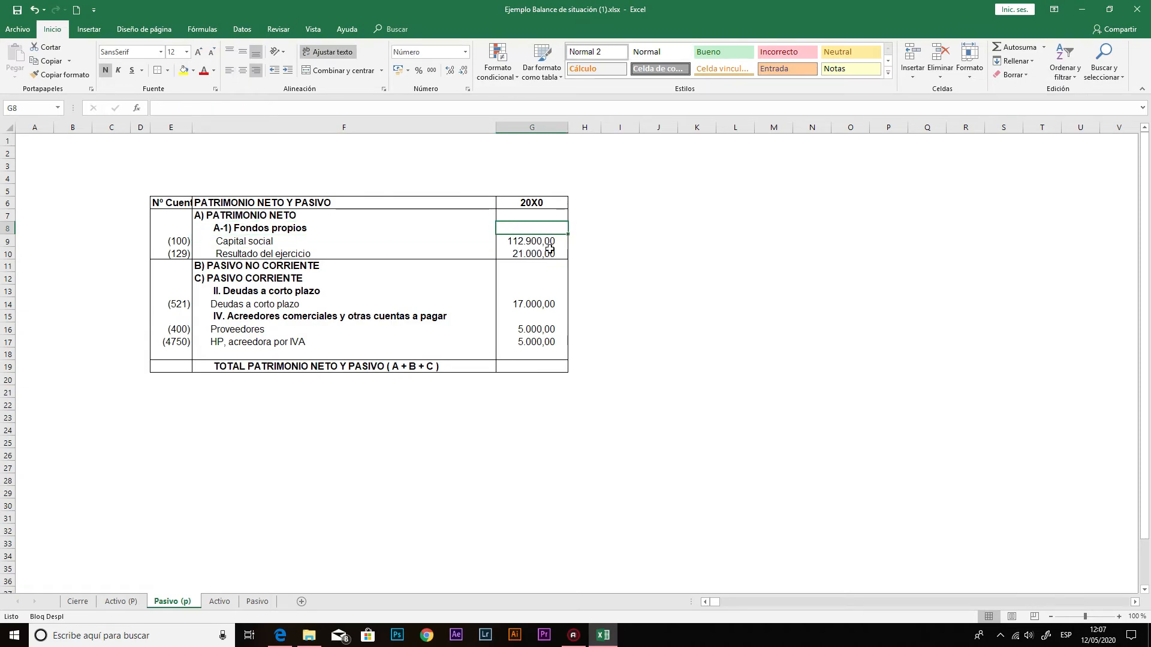
pyautogui.click(1014, 47)
pyautogui.moveTo(508, 253); pyautogui.dragTo(505, 239)
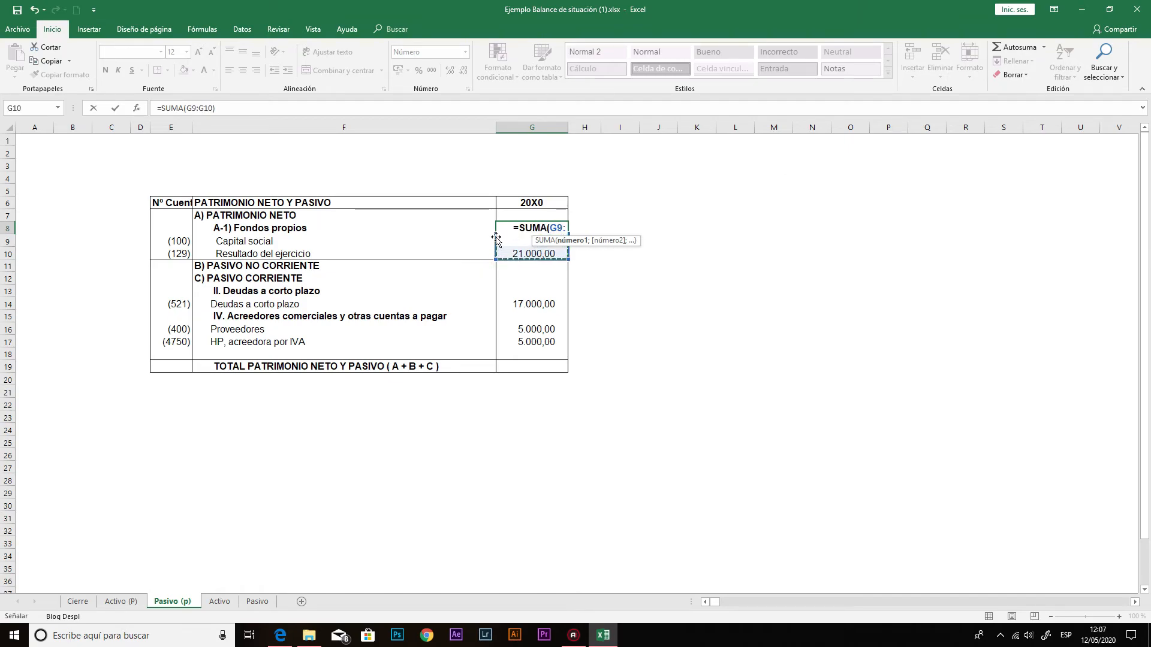
pyautogui.press('Return')
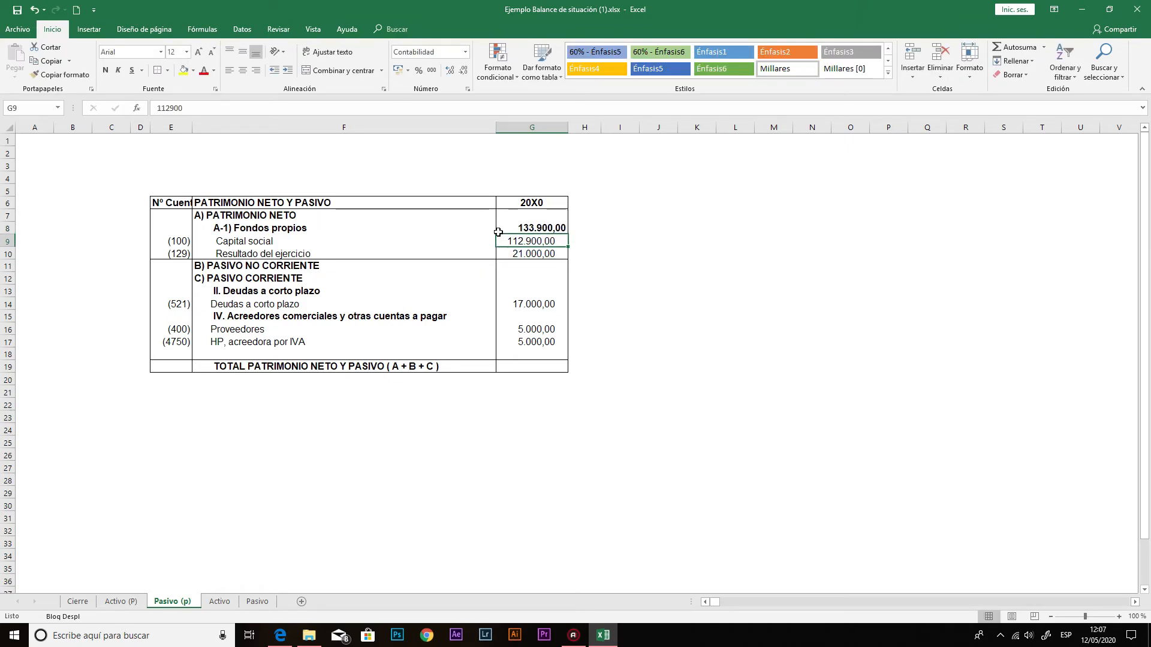
# - Total A) Patrimonio neto in G7 with a sum formula over G8
pyautogui.click(538, 221)
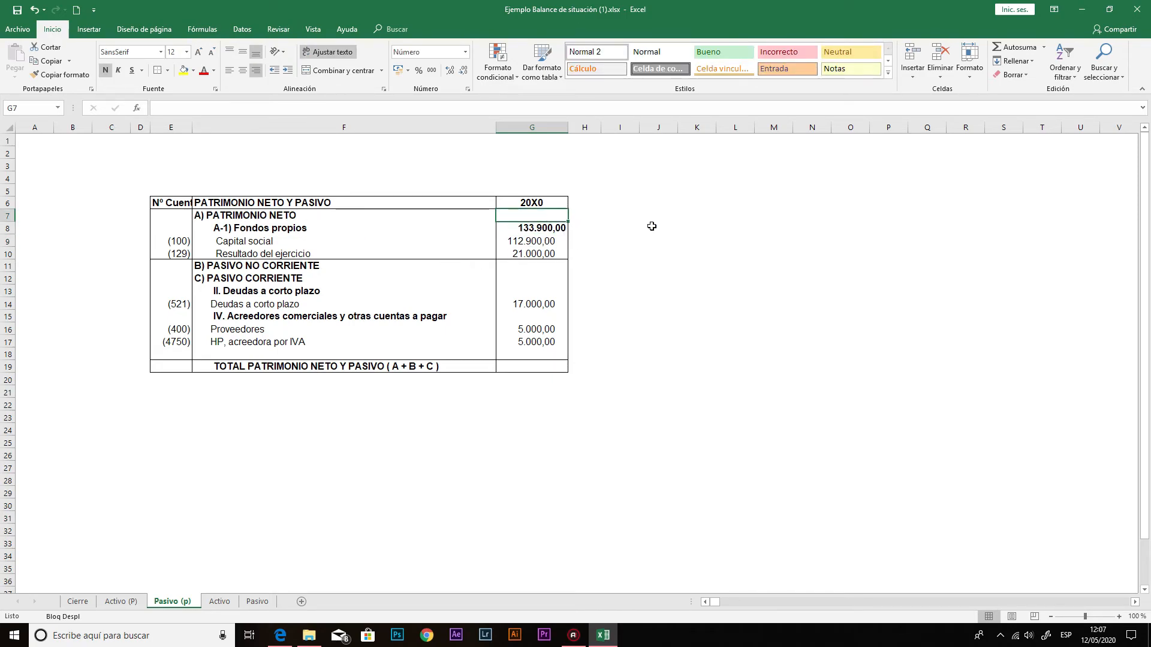
pyautogui.click(1012, 48)
pyautogui.click(516, 228)
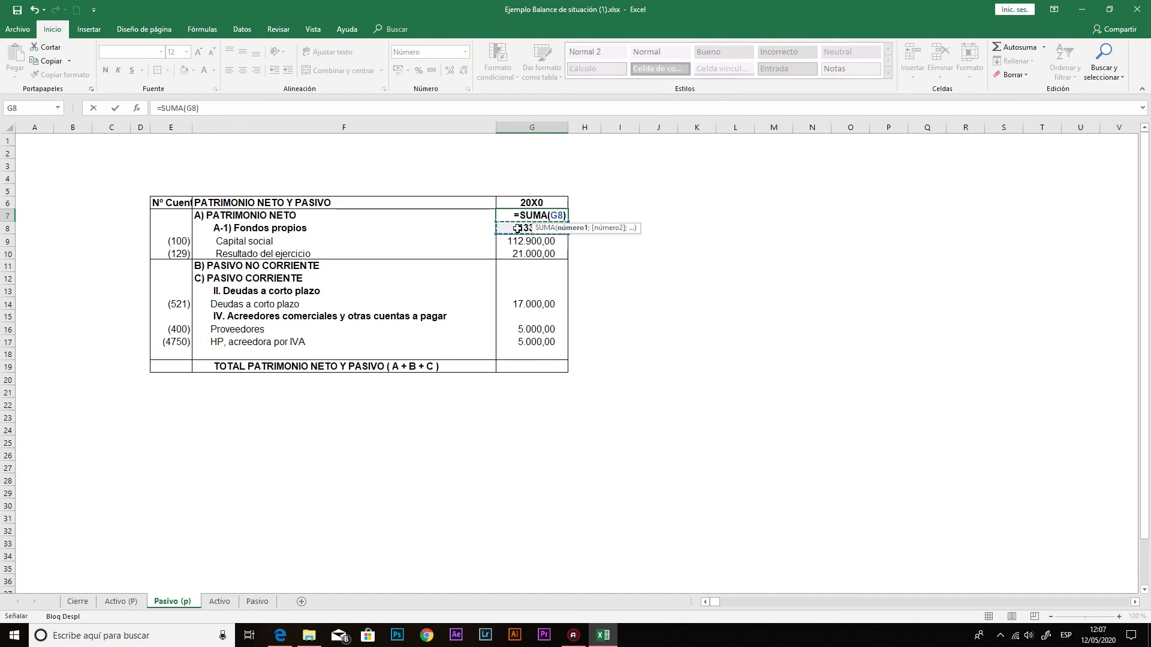
pyautogui.press('Return')
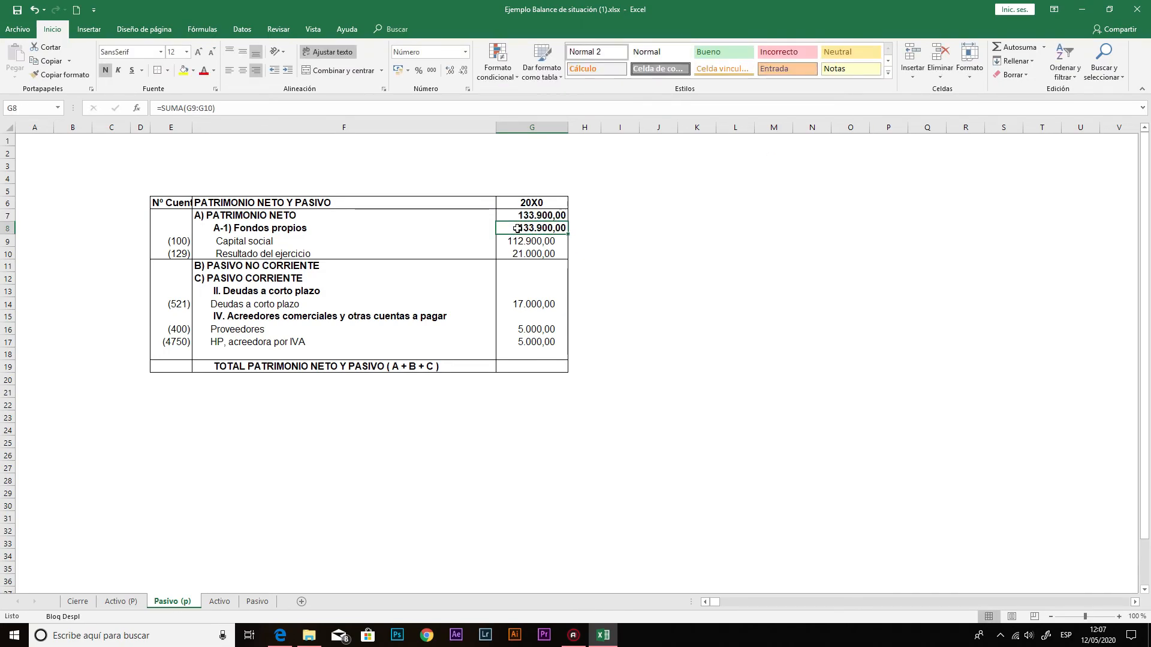
# - Replace the formula for A) Patrimonio neto in G7 with a direct reference to G8
pyautogui.click(526, 215)
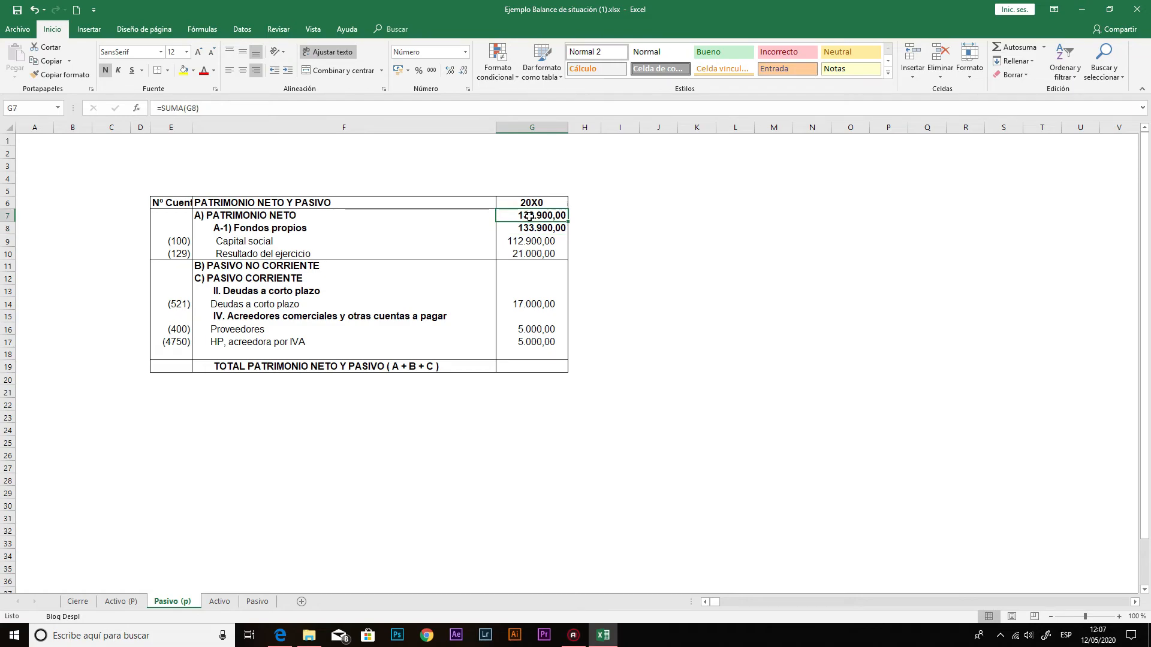
pyautogui.press('Delete')
pyautogui.write('=')
pyautogui.click(552, 225)
pyautogui.press('Return')
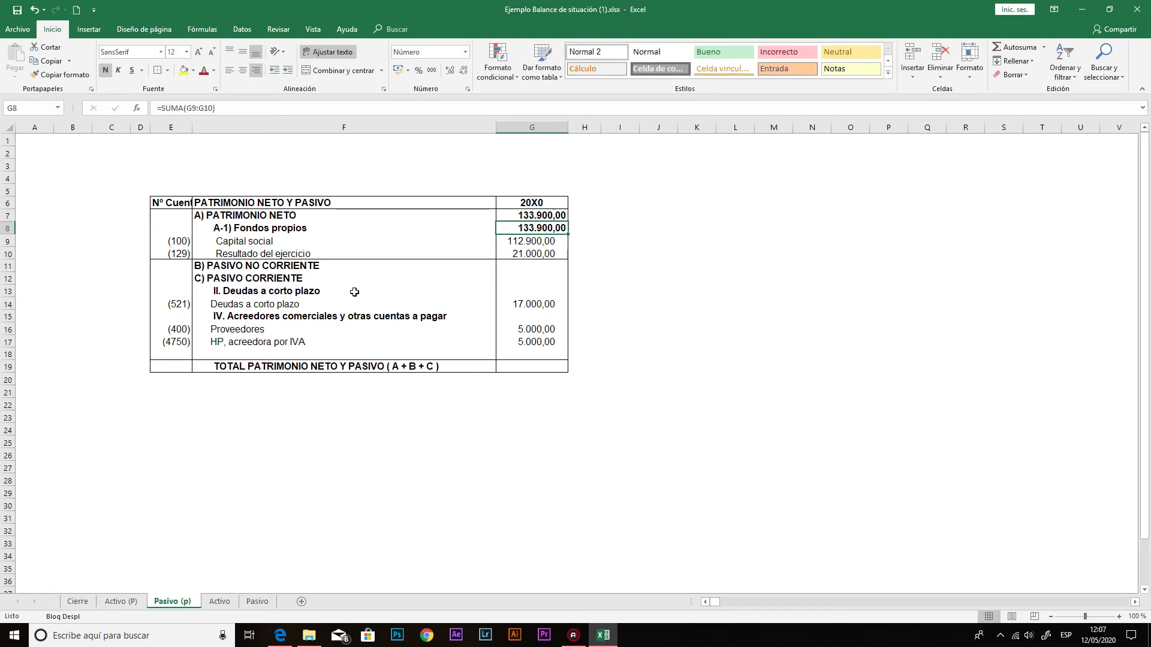
# - Set the II. Deudas a corto plazo amount in G13 equal to the account amount in G14
pyautogui.click(517, 280)
pyautogui.click(515, 291)
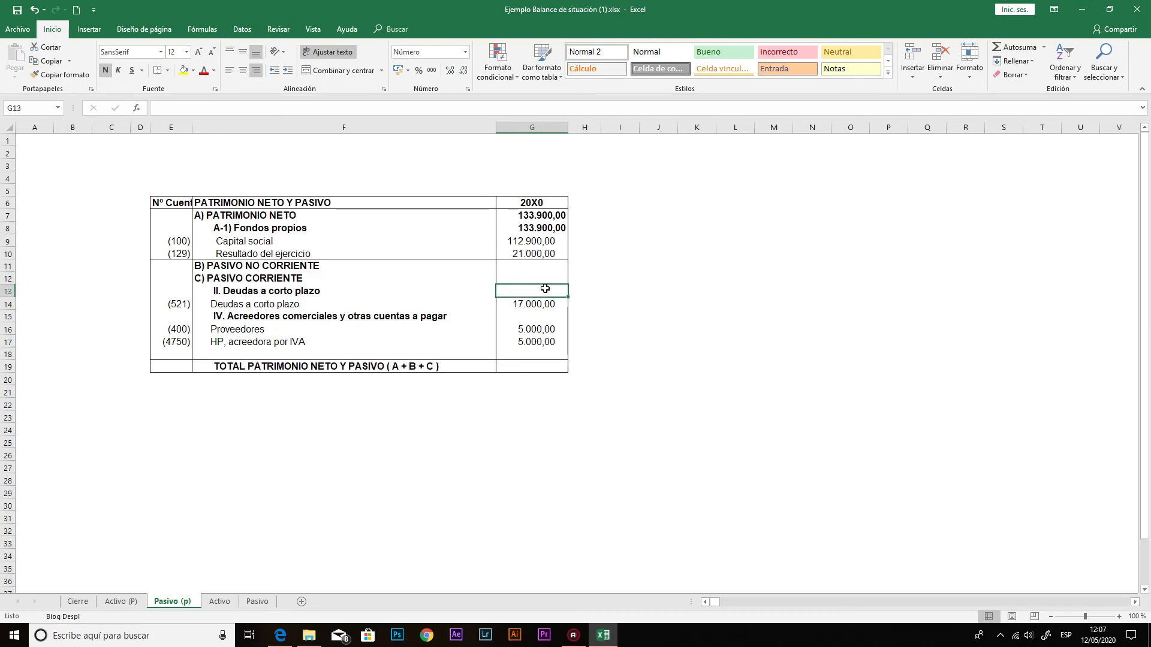
pyautogui.write('=')
pyautogui.click(517, 304)
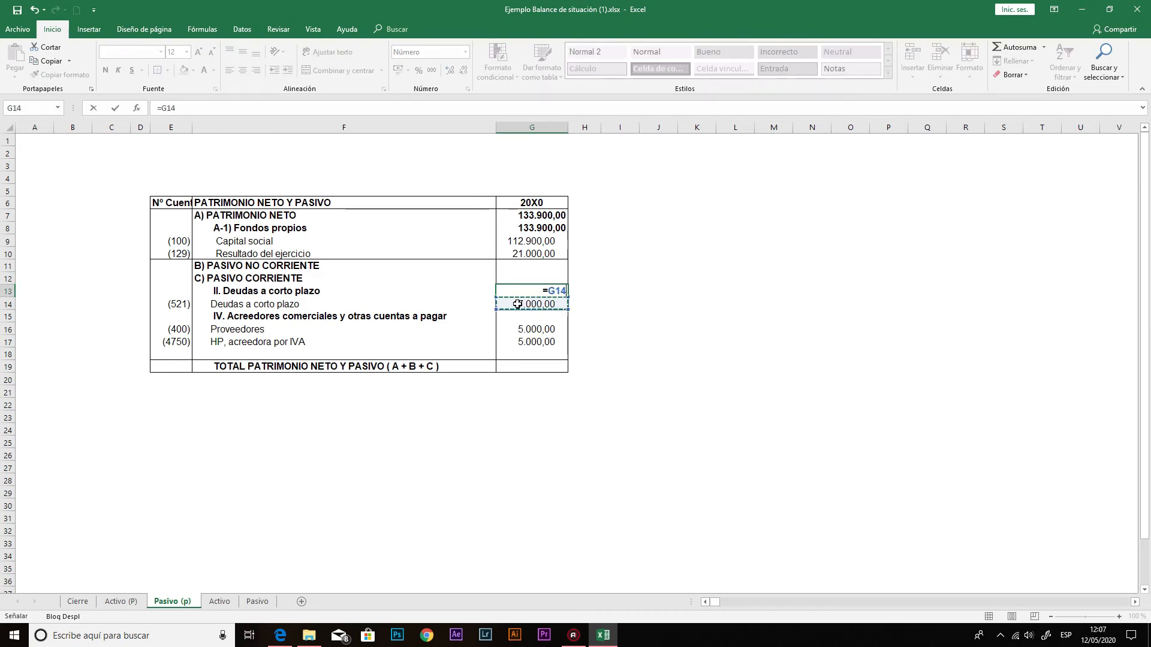
pyautogui.press('Return')
# - Total IV. Acreedores comerciales y otras cuentas a pagar in G15 by summing G16:G17
pyautogui.click(525, 315)
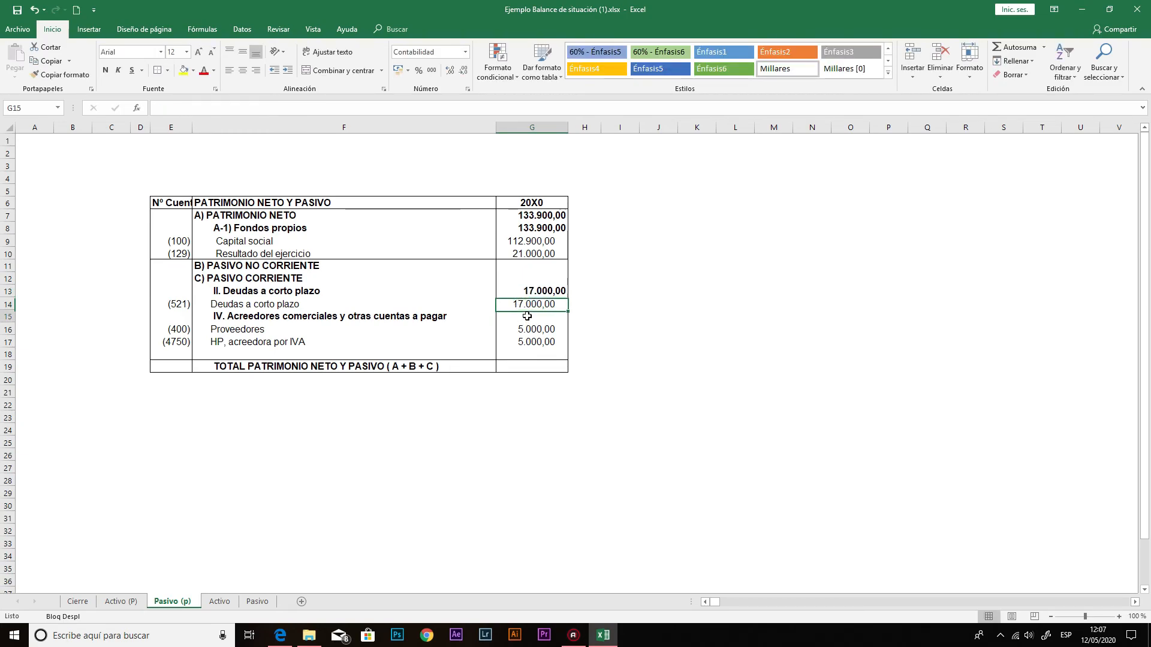
pyautogui.click(1015, 46)
pyautogui.moveTo(500, 339); pyautogui.dragTo(506, 328)
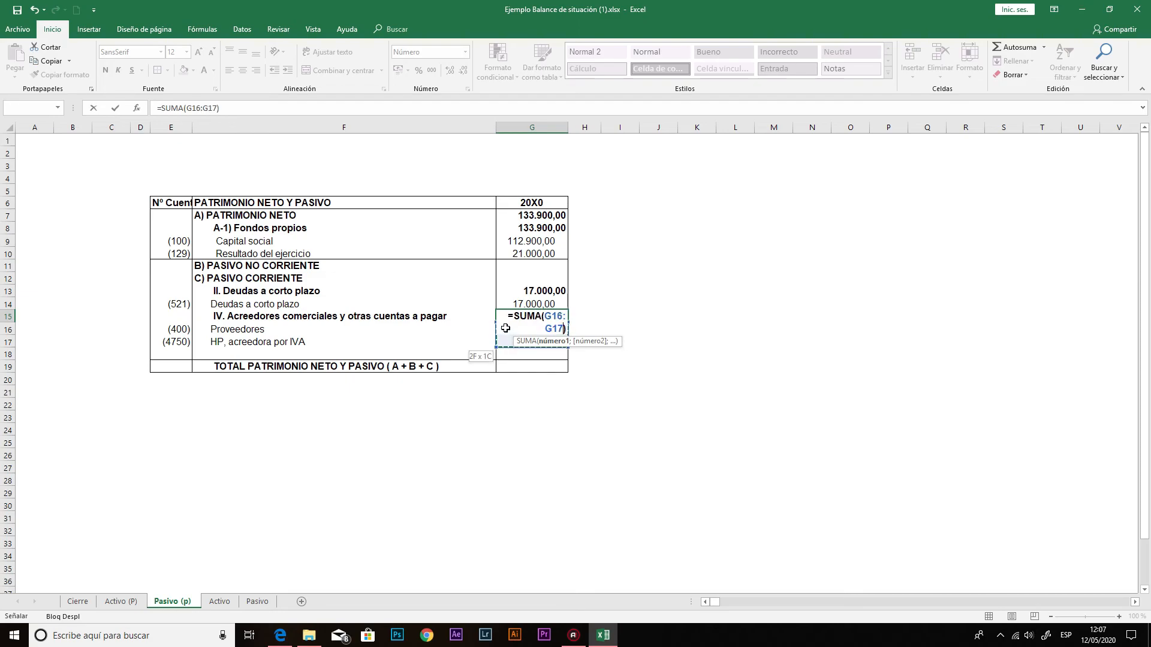
pyautogui.press('Return')
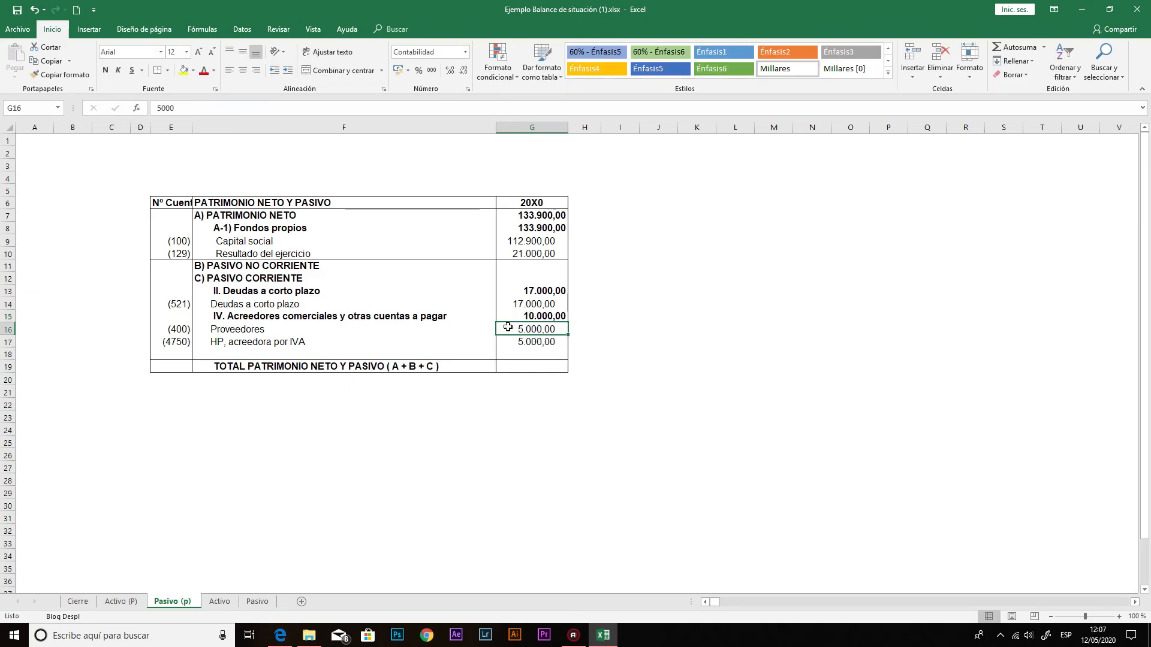
# - Enter 0 as the B) Pasivo no corriente amount in G11 and add a border line beneath E11:G11
pyautogui.click(539, 264)
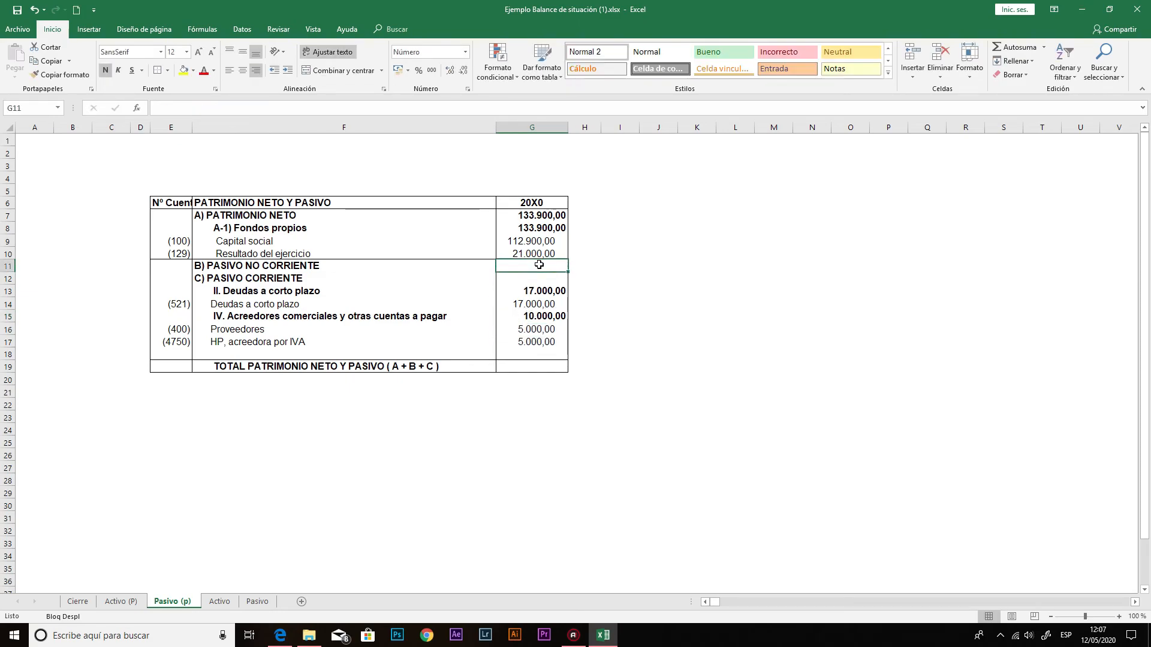
pyautogui.write('0')
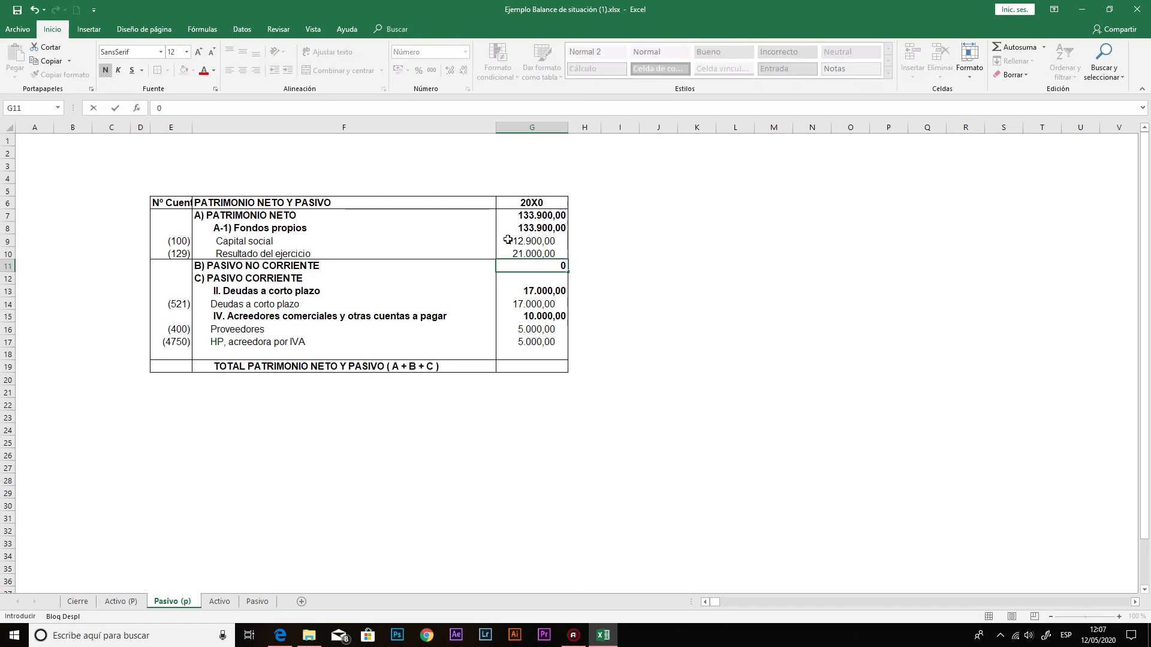
pyautogui.moveTo(168, 268); pyautogui.dragTo(540, 265)
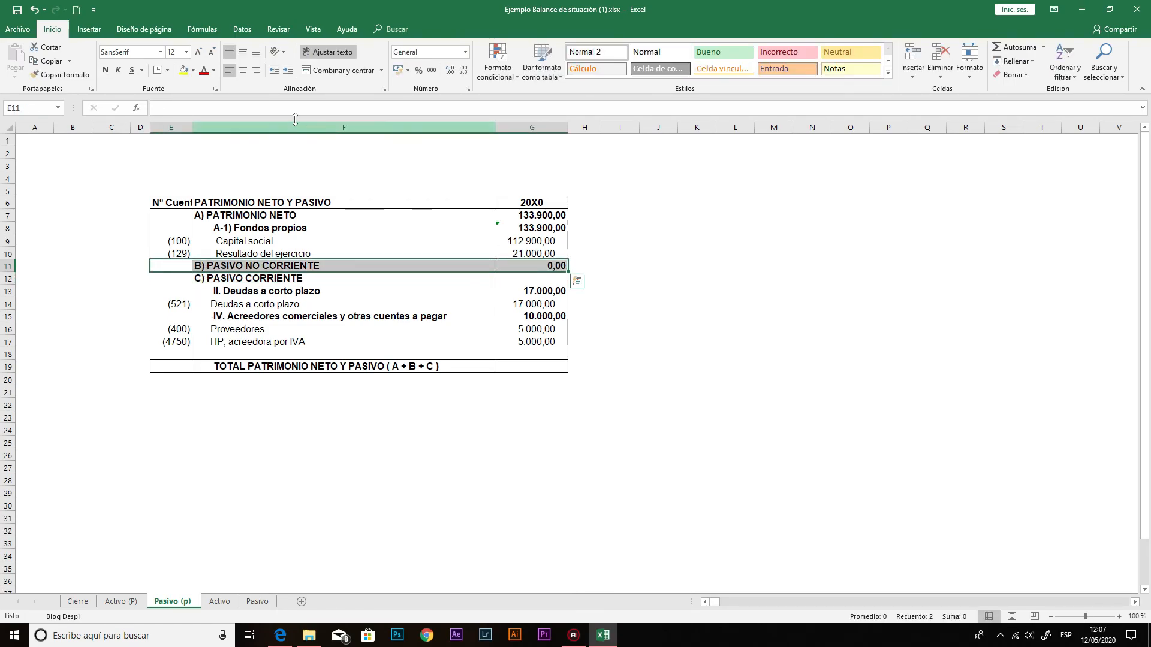
pyautogui.click(513, 276)
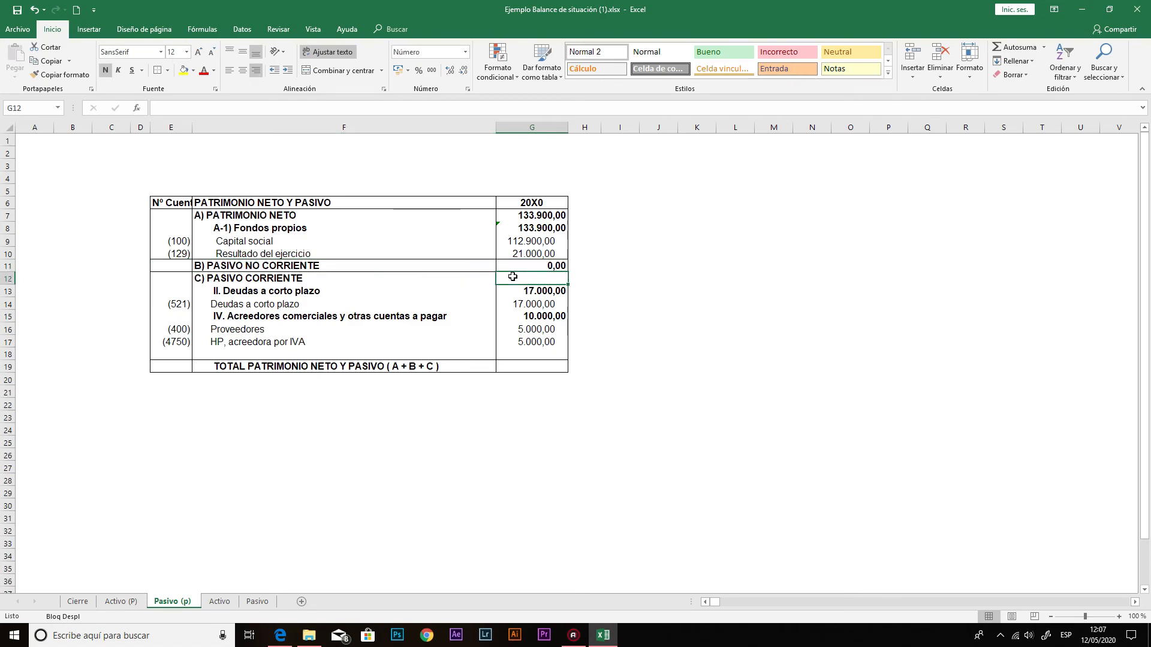
# - Total C) Pasivo corriente in G12 by adding the II. Deudas a corto plazo and IV. Acreedores comerciales amounts in G13 and G15
pyautogui.write('=')
pyautogui.click(512, 291)
pyautogui.write('+')
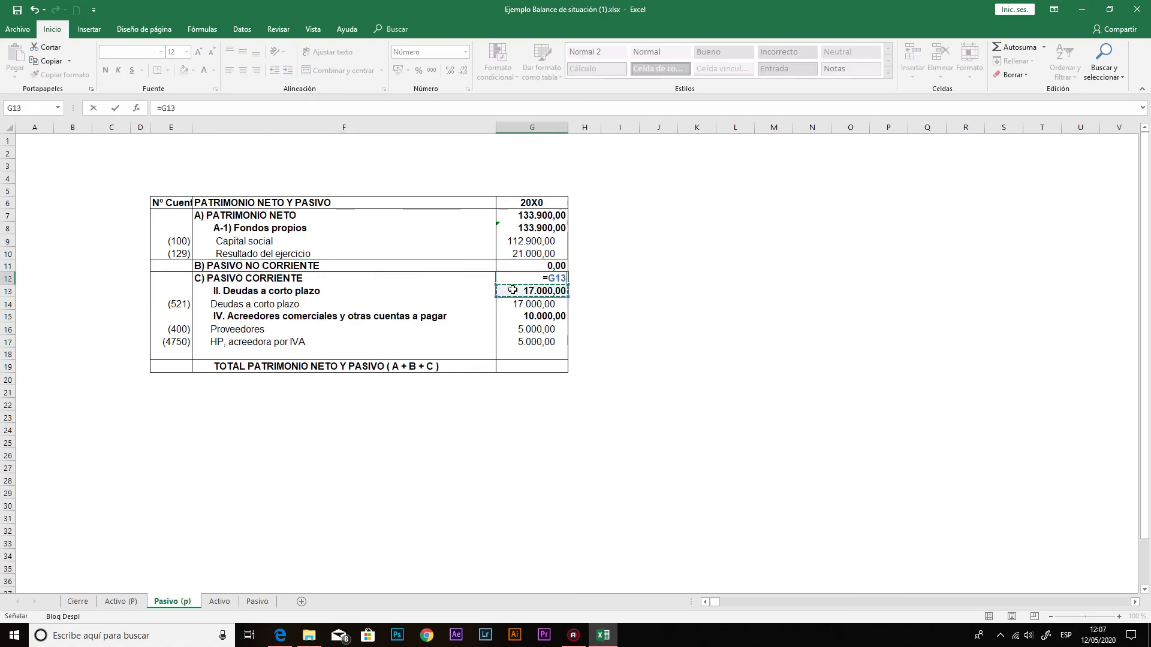
pyautogui.click(520, 314)
pyautogui.press('Return')
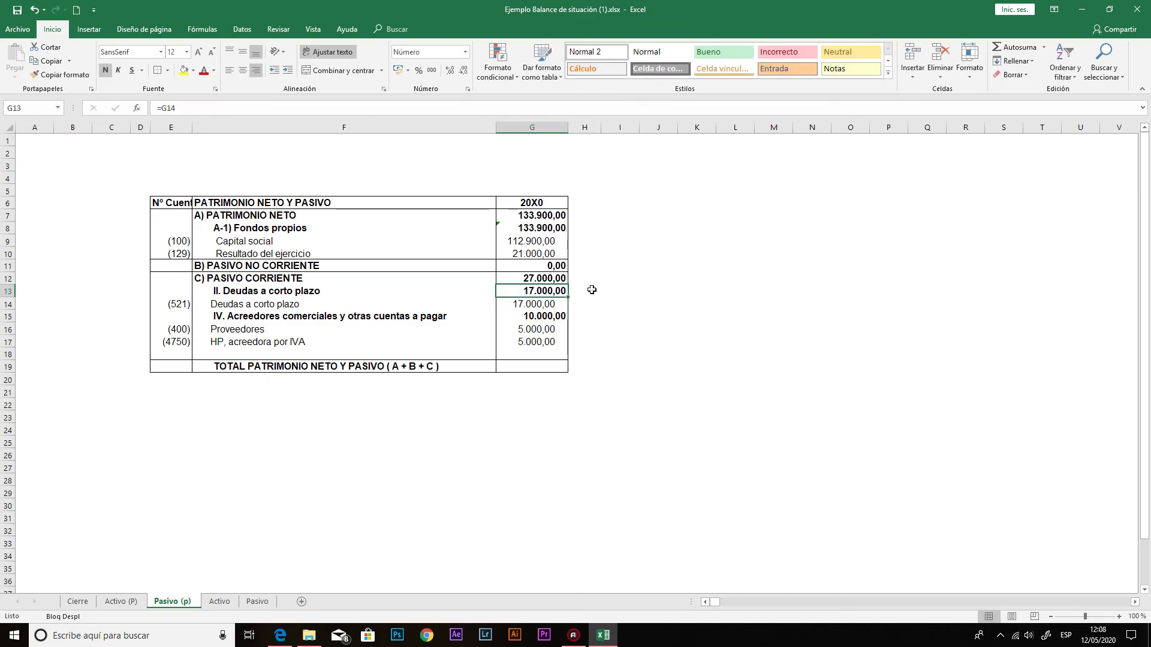
# - Total Patrimonio neto y pasivo in G19 by adding G7, G11 and G12, and compare it with Total activo on the Activo (P) sheet
pyautogui.click(549, 217)
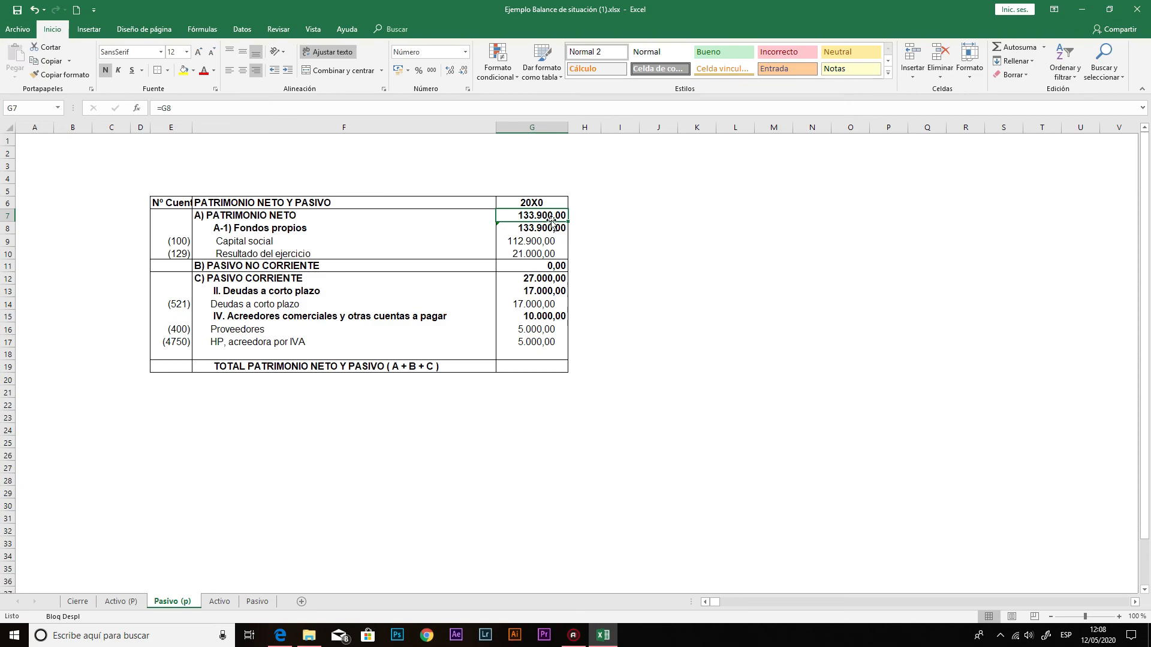
pyautogui.click(518, 267)
pyautogui.click(542, 277)
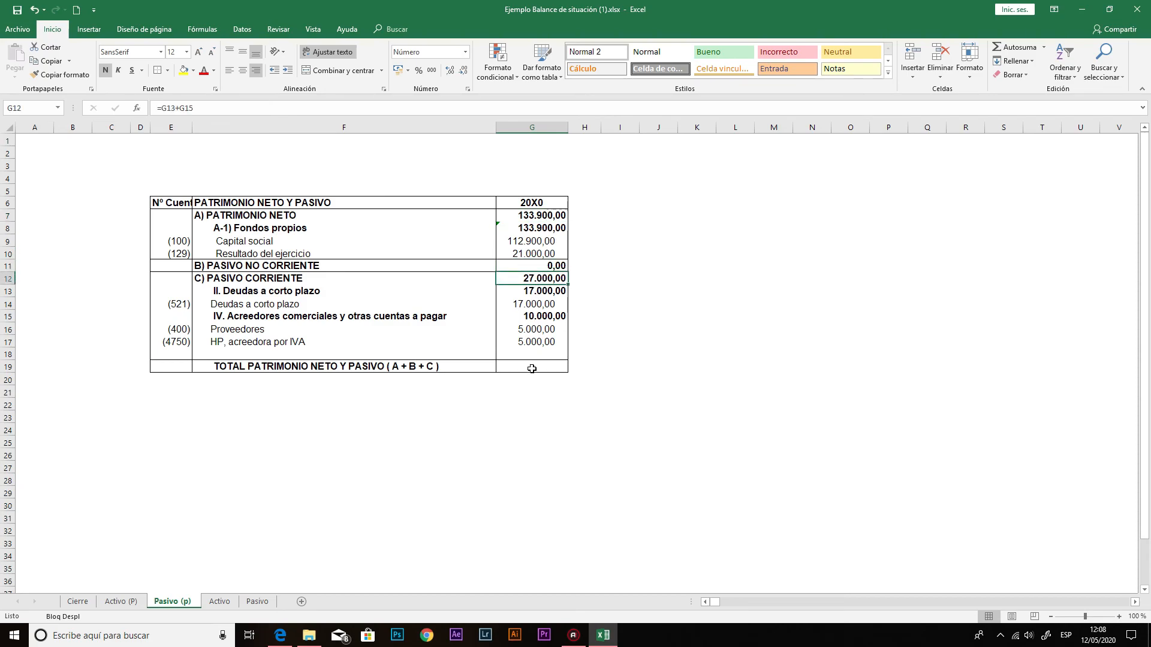
pyautogui.click(531, 367)
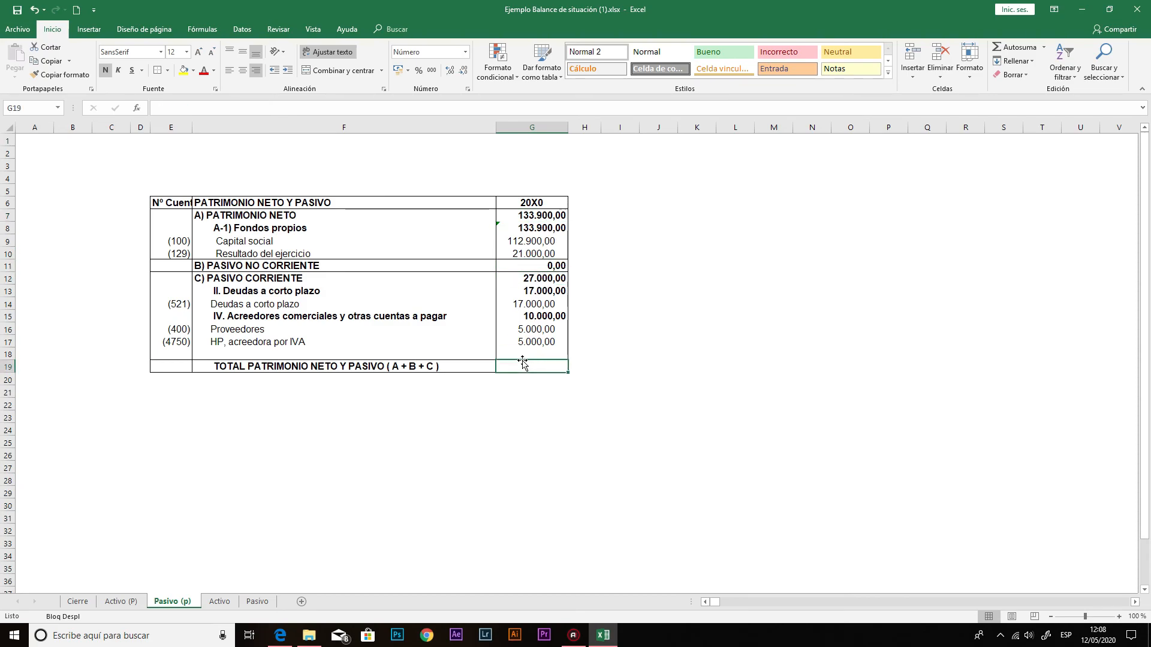
pyautogui.write('=')
pyautogui.click(519, 213)
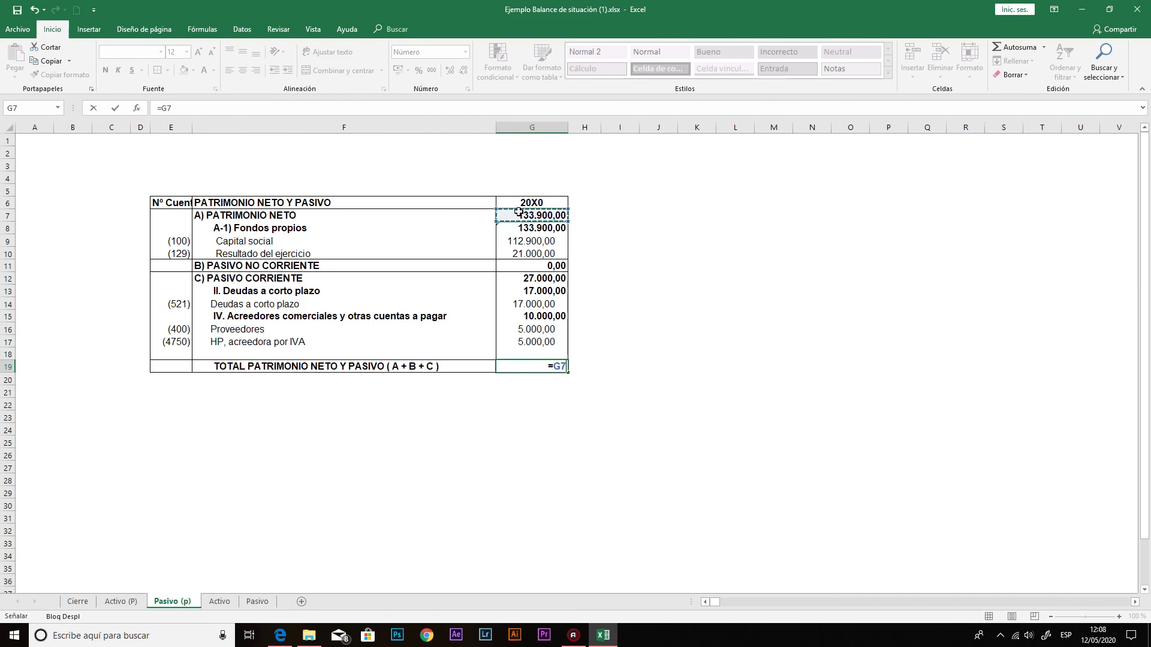
pyautogui.write('+')
pyautogui.click(525, 268)
pyautogui.write('+')
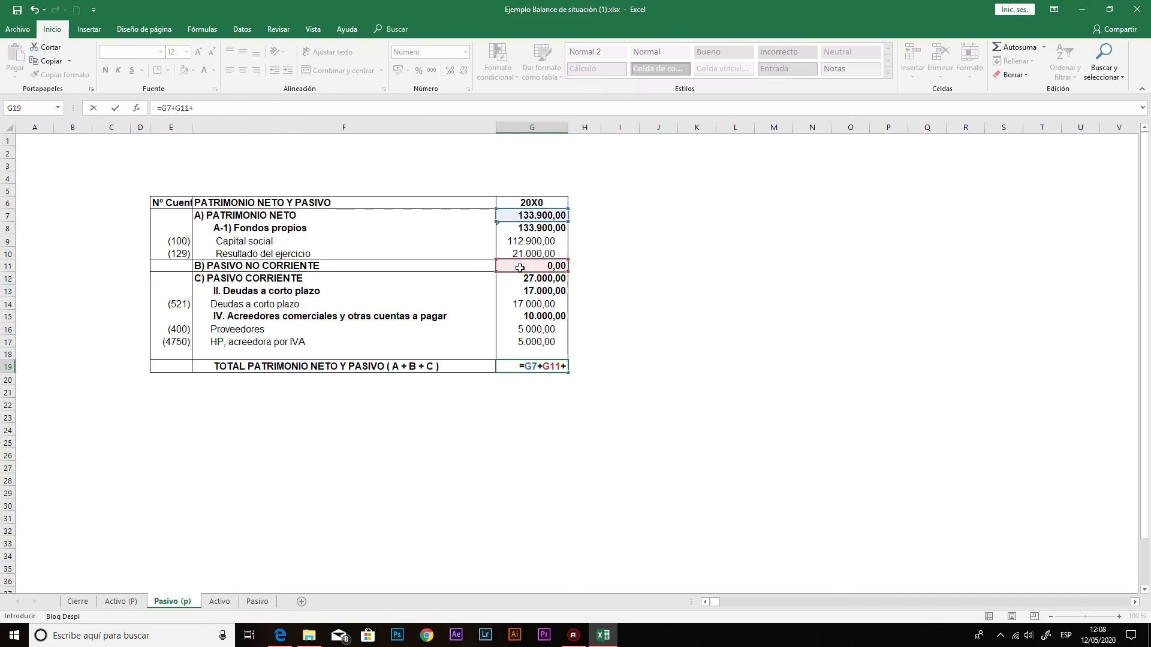
pyautogui.click(518, 275)
pyautogui.press('Return')
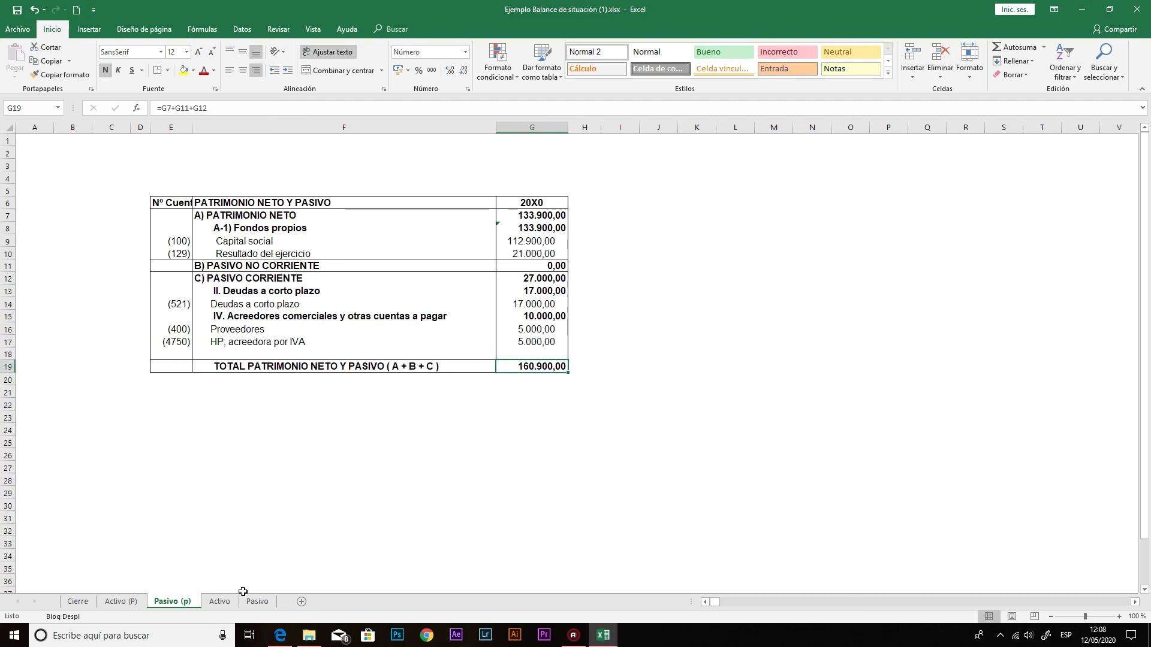
pyautogui.click(135, 603)
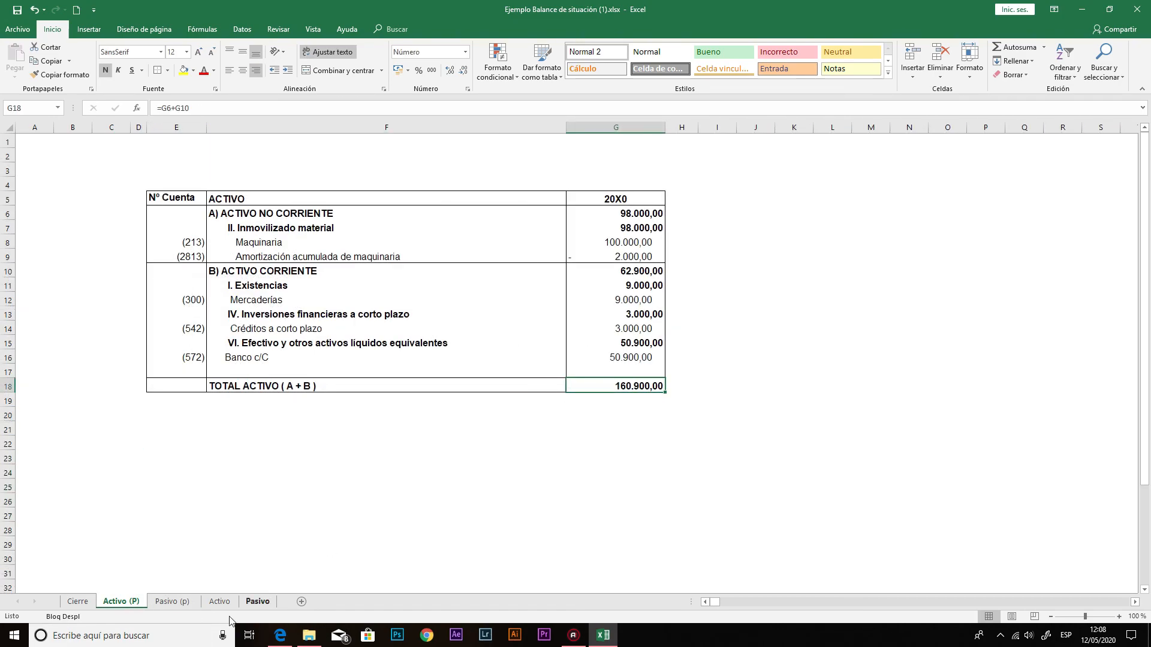
pyautogui.click(180, 601)
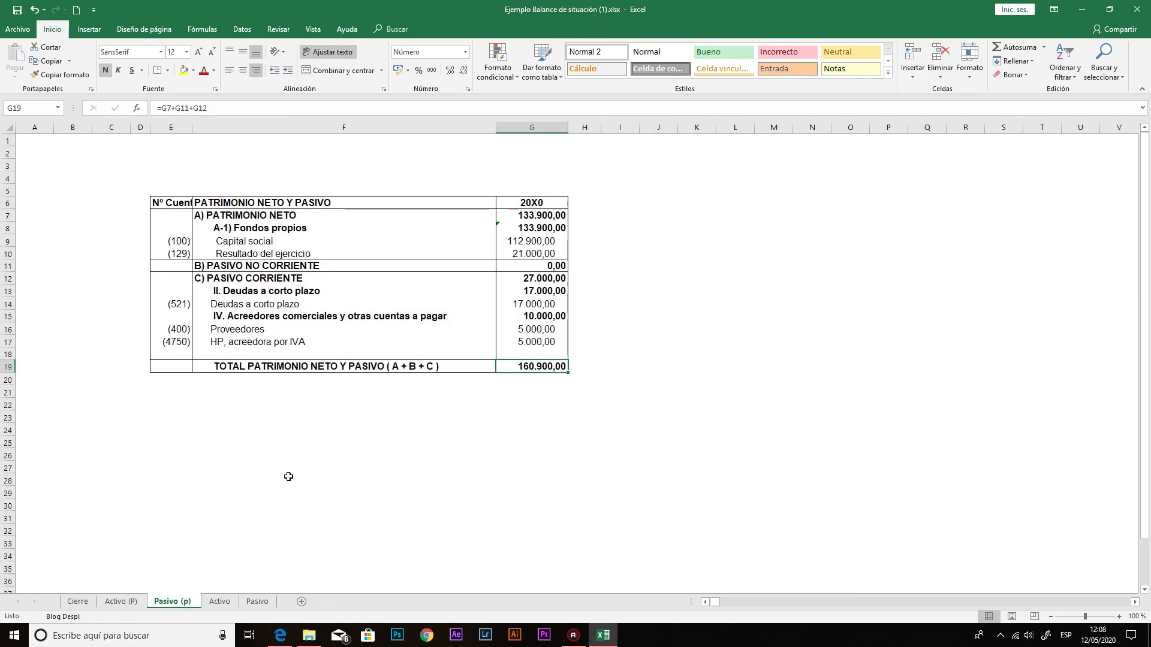